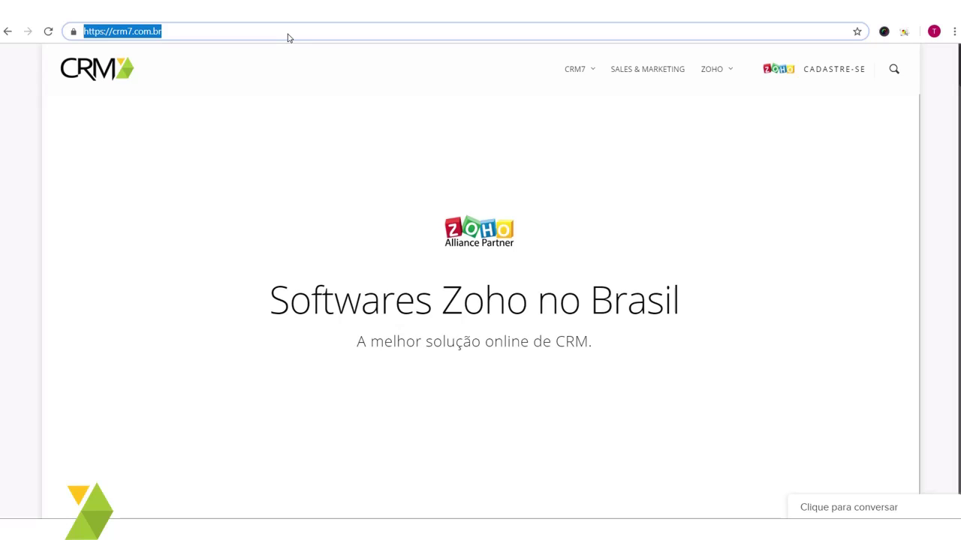
Step: Load campaigns.zoho.com in Chrome to reach the Zoho Campaigns dashboard
text(campaigns.zoho.com)
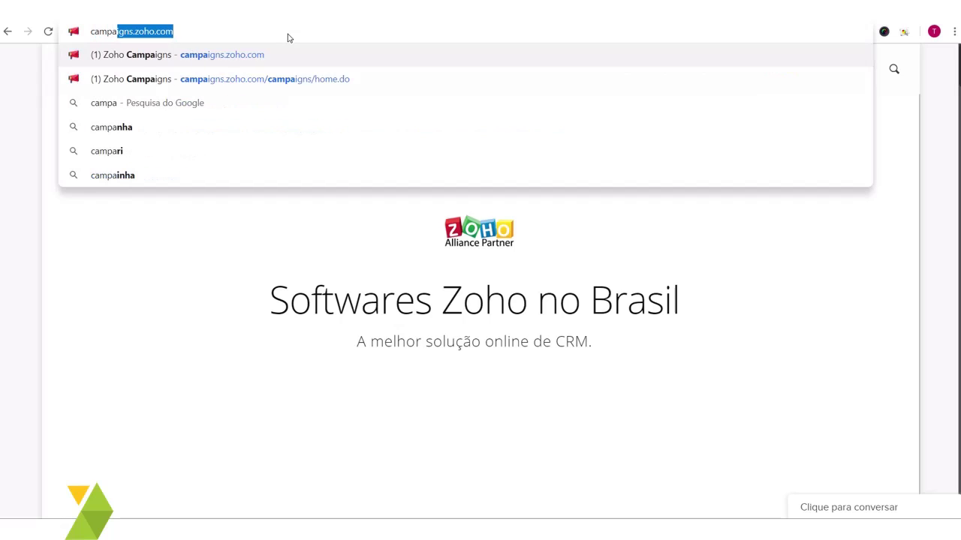
key(Return)
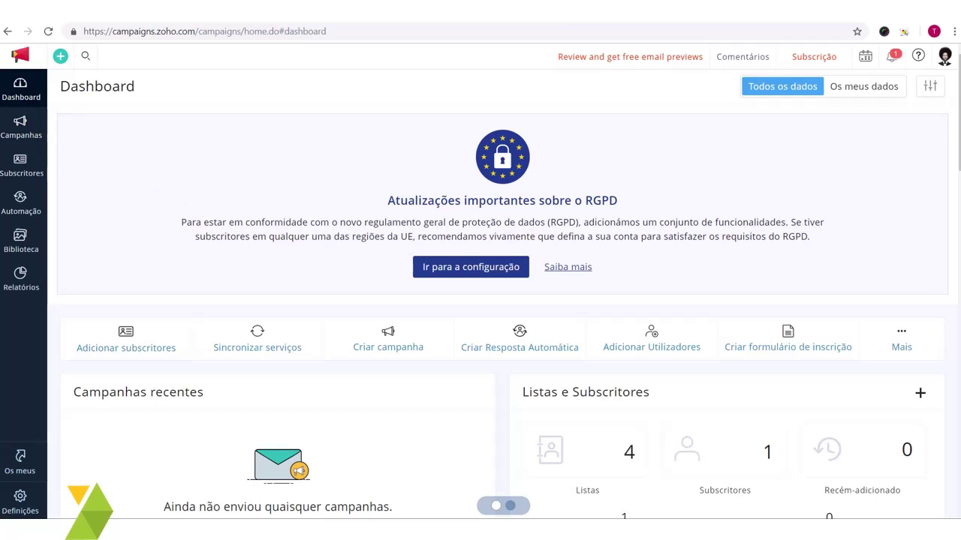
Step: Go to Subscritores > Gerir listas and start a new list with Criar
click(22, 169)
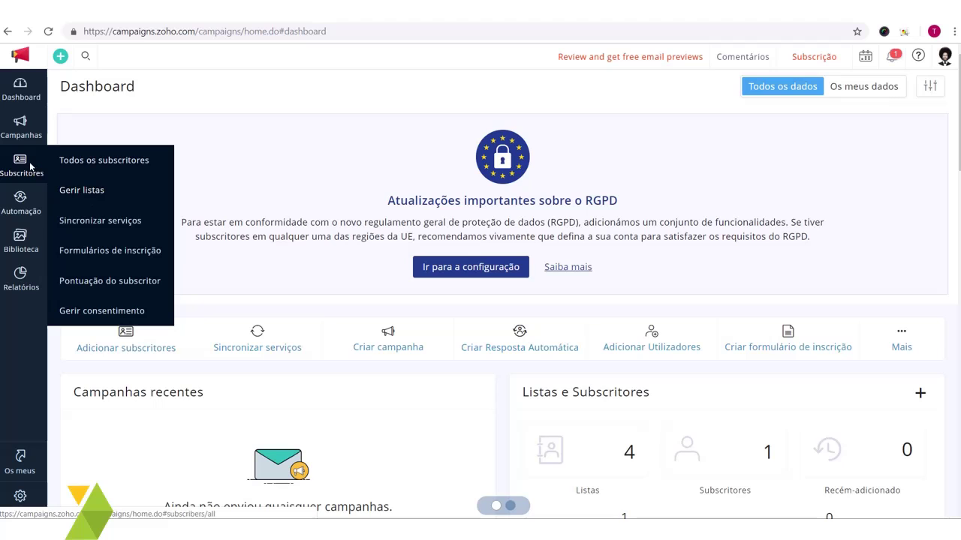
click(102, 191)
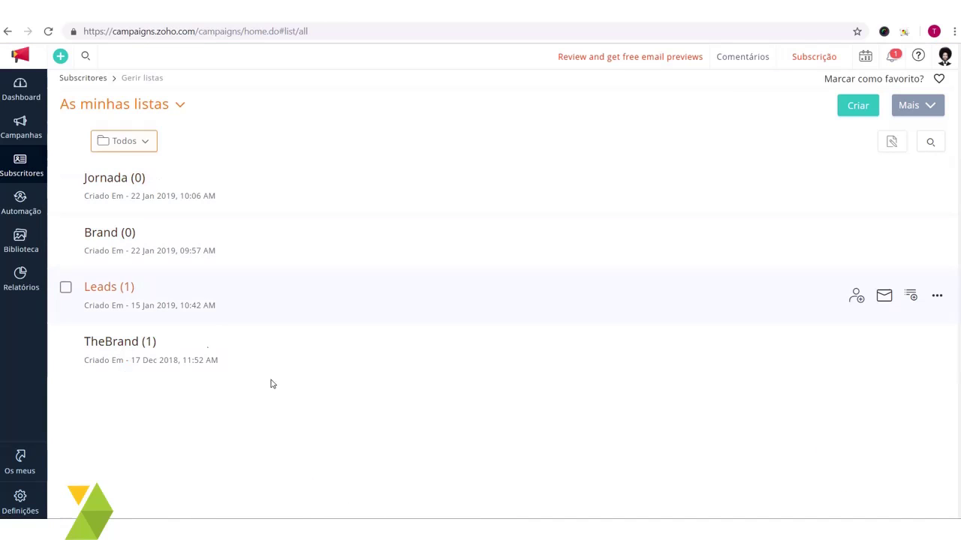
click(861, 106)
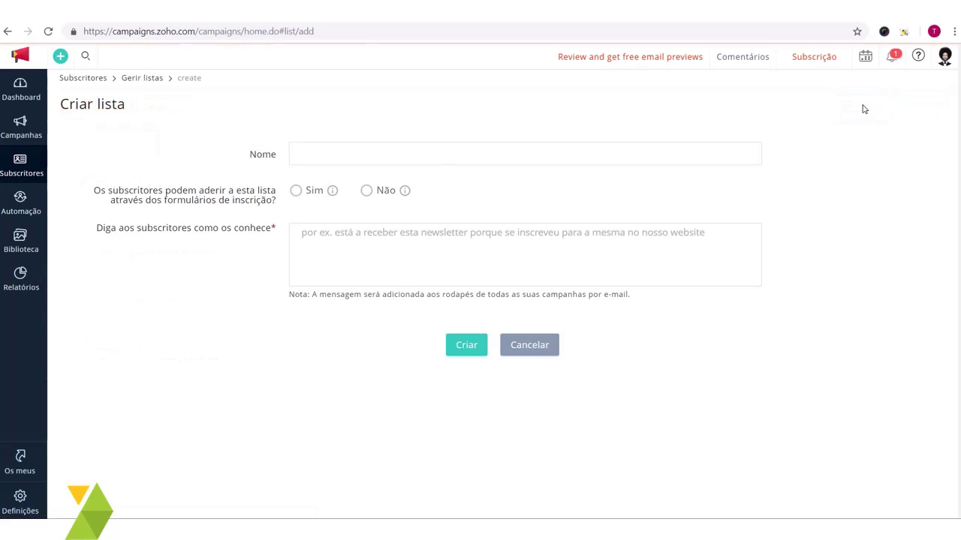
Step: Name the new list 'Jornada de Compras'
click(434, 158)
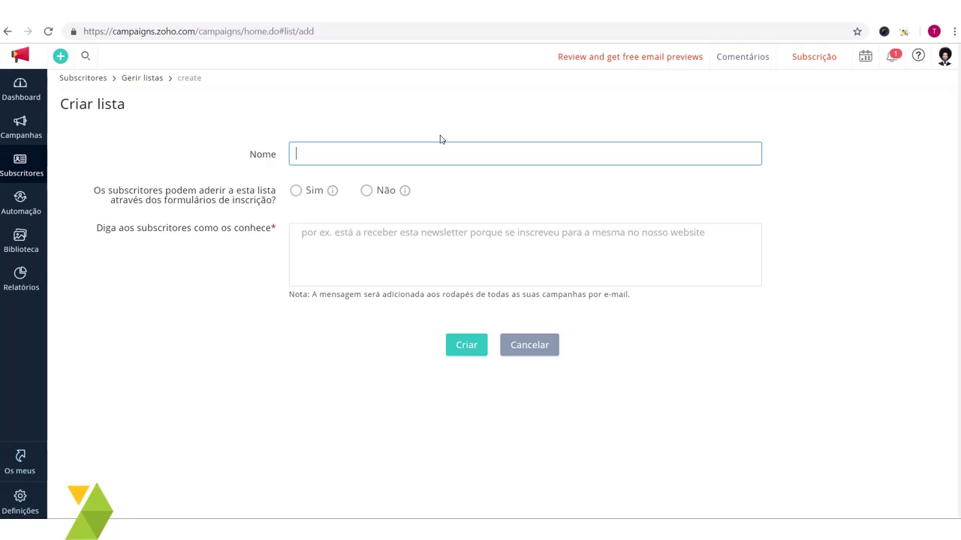
text(JOrna)
key(ctrl+a)
text(Jorn)
key(ctrl+a)
text(Jornada de Compras)
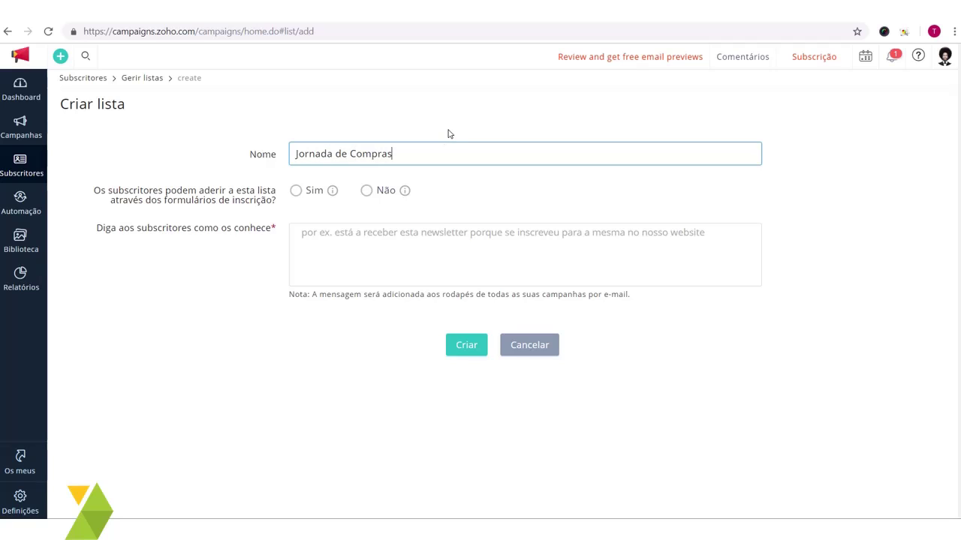
Step: Allow joining through signup forms, enter 'CRM7' as the subscriber message, and create the list
click(379, 265)
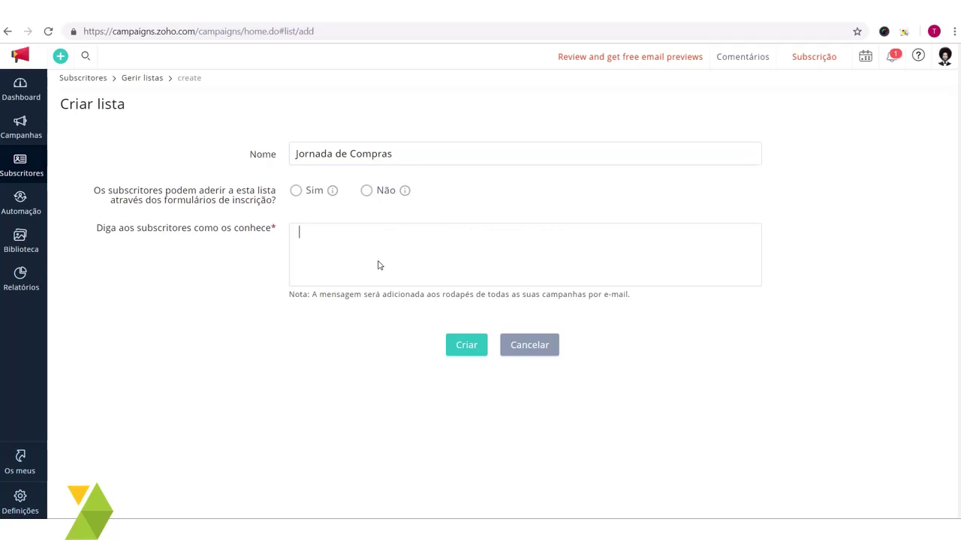
click(296, 192)
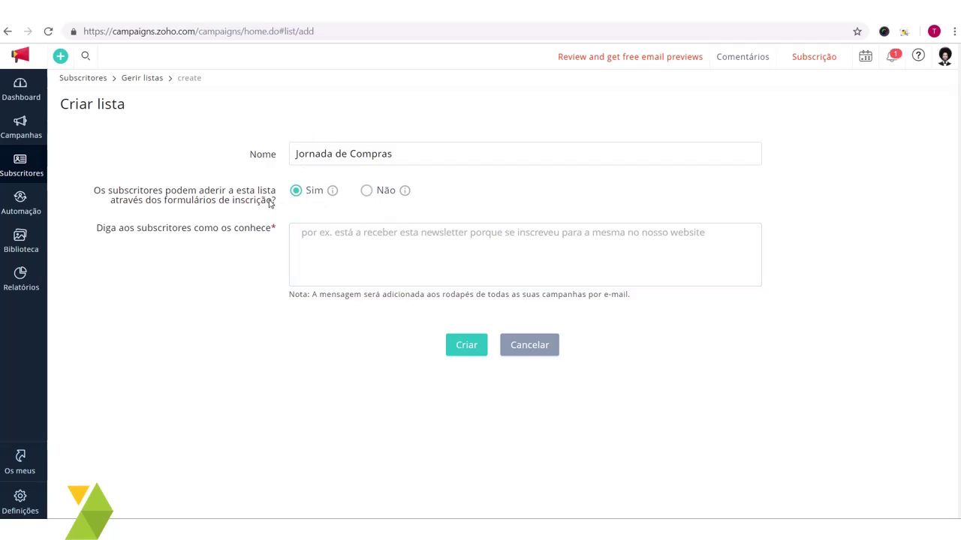
click(352, 264)
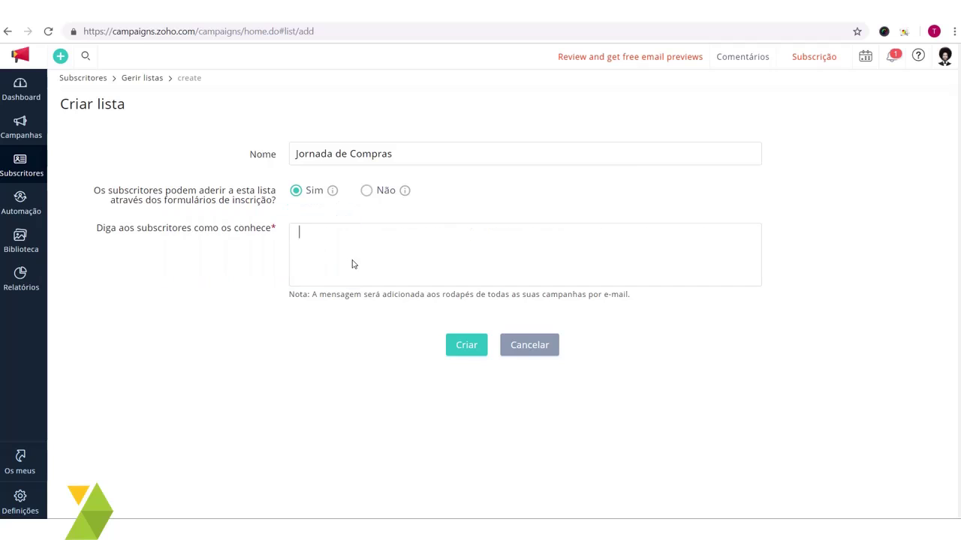
text(CR)
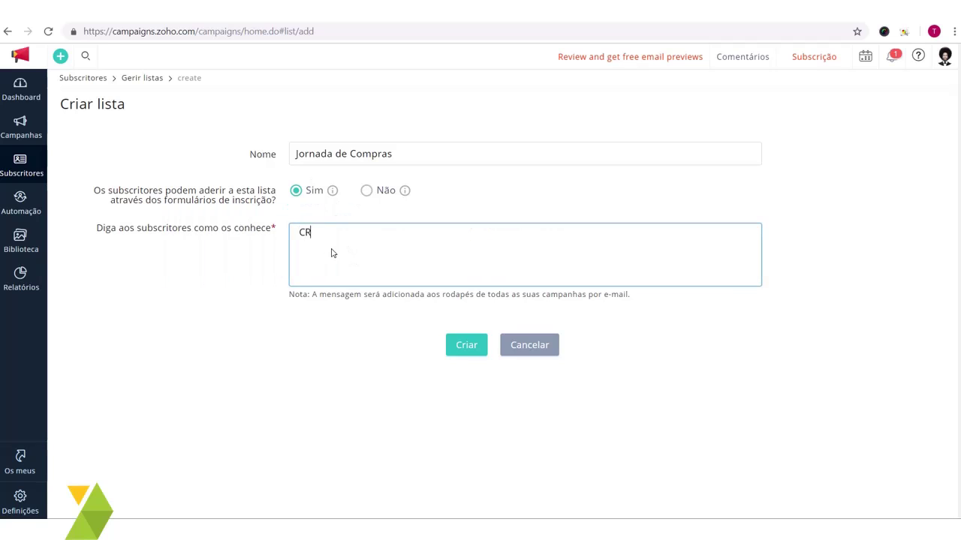
text(M7)
key(ctrl+a)
click(396, 257)
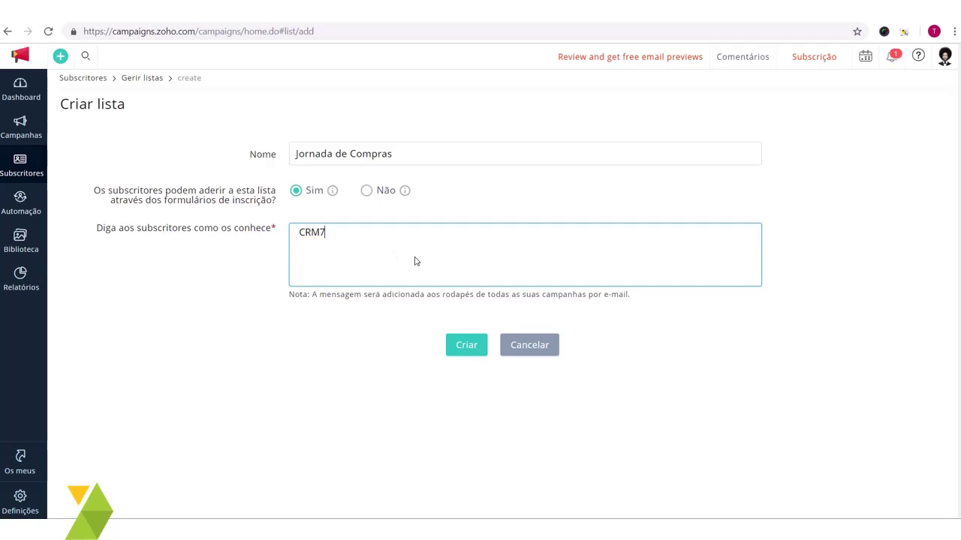
click(466, 345)
click(466, 345)
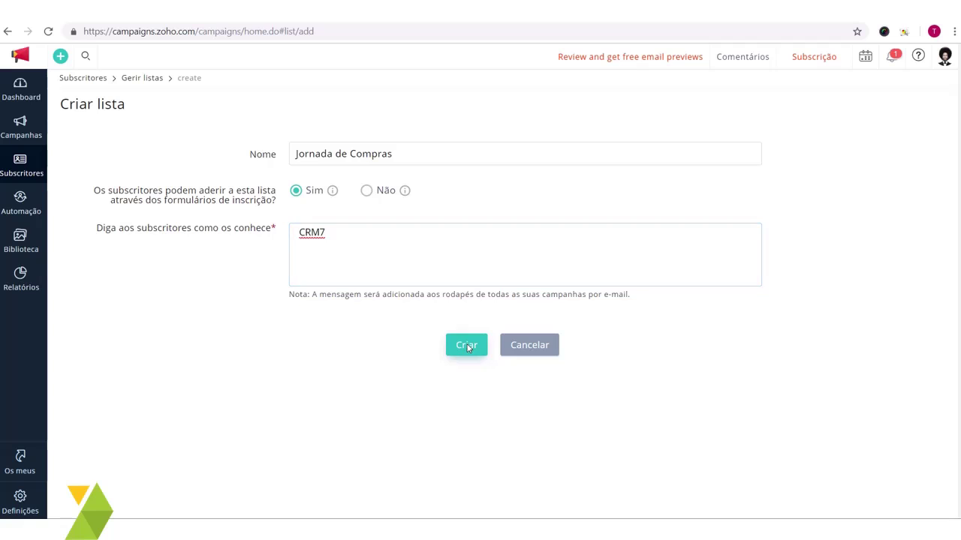
click(466, 345)
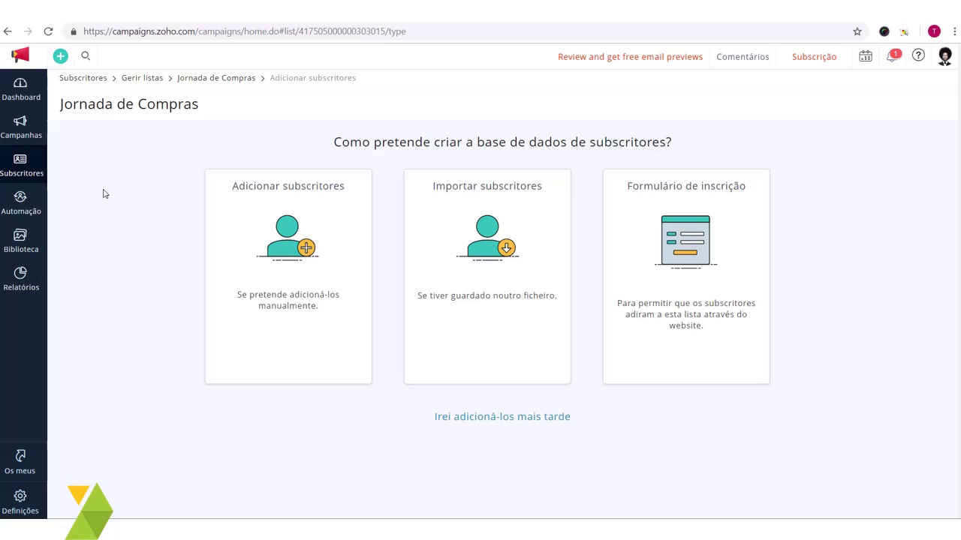
Step: Open Automação > Respondedores automáticos to list Jornada de Compra 2 and Jornada de Compra
click(23, 201)
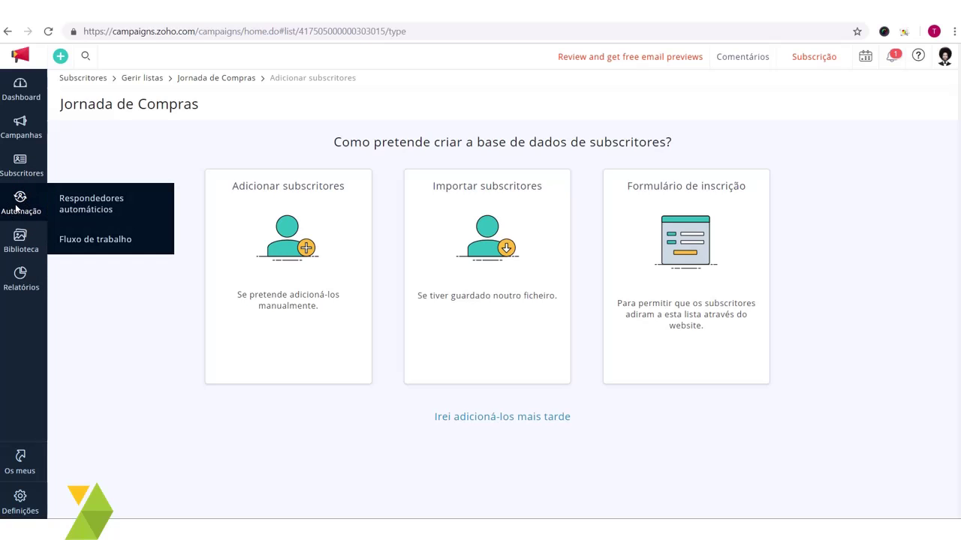
click(100, 207)
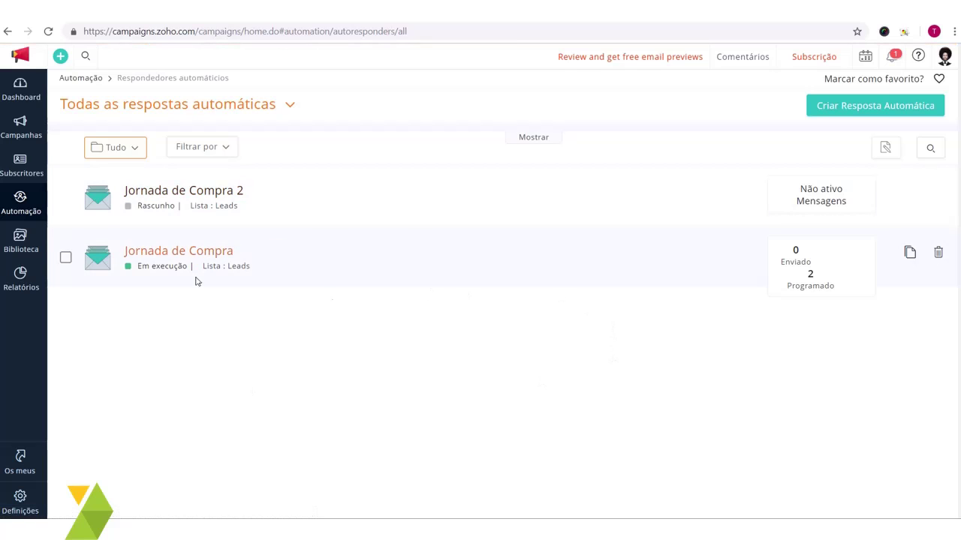
click(867, 111)
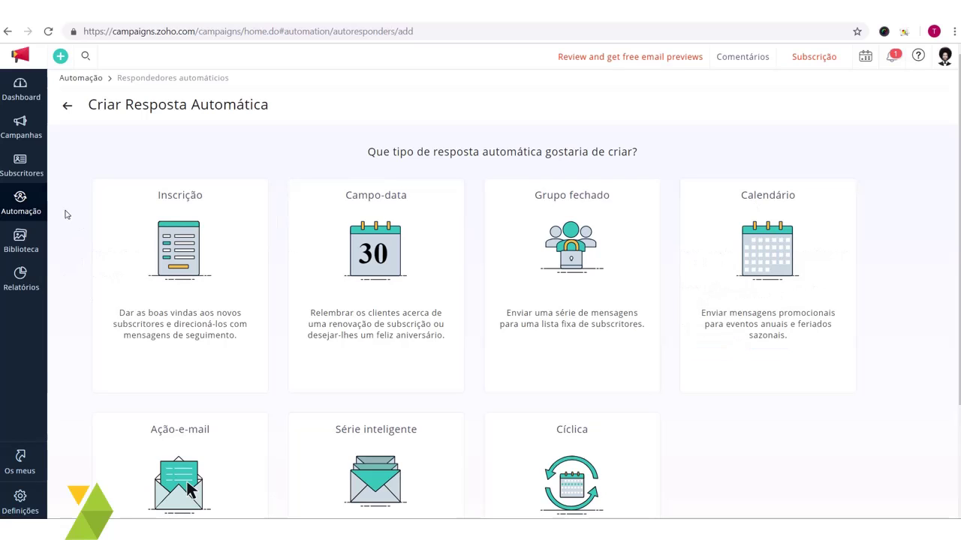
mouse_move(32, 204)
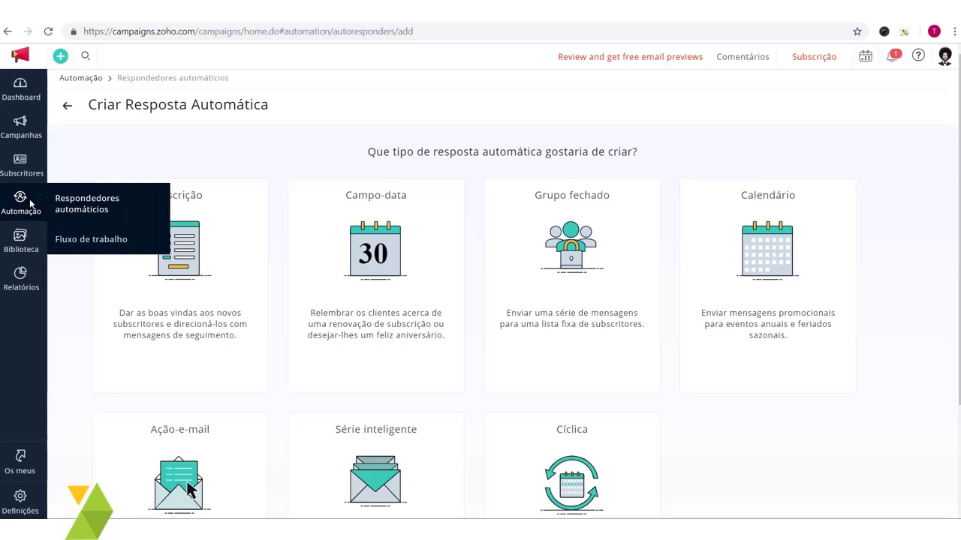
click(108, 213)
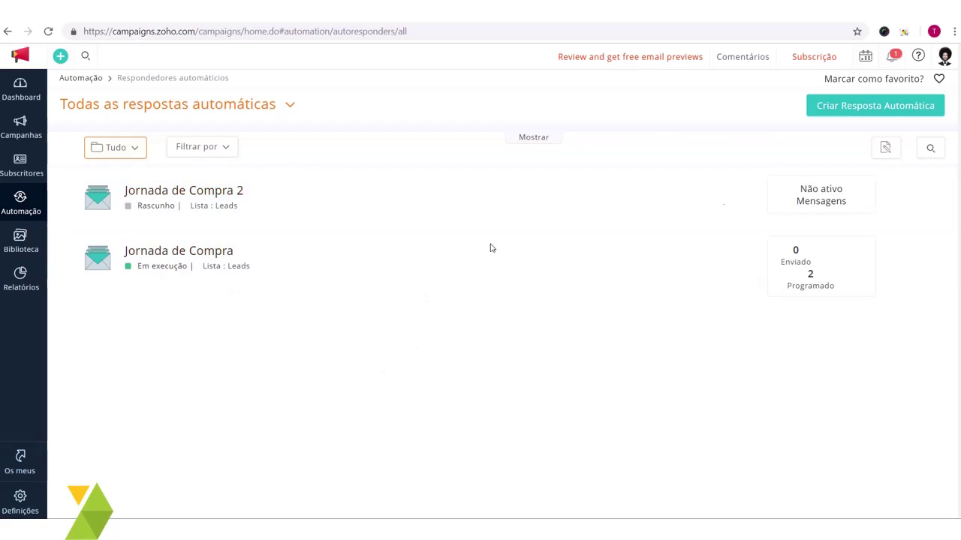
Step: Review the seven autoresponder types, from Inscrição to Cíclica, on the Criar Resposta Automática page
click(887, 107)
mouse_move(412, 373)
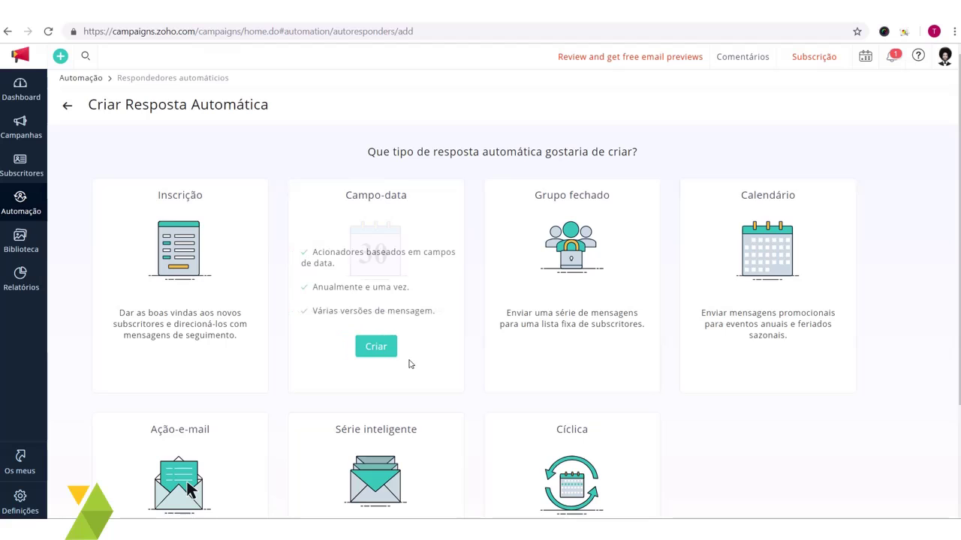
scroll(729, 347, down, 2)
scroll(731, 348, up, 2)
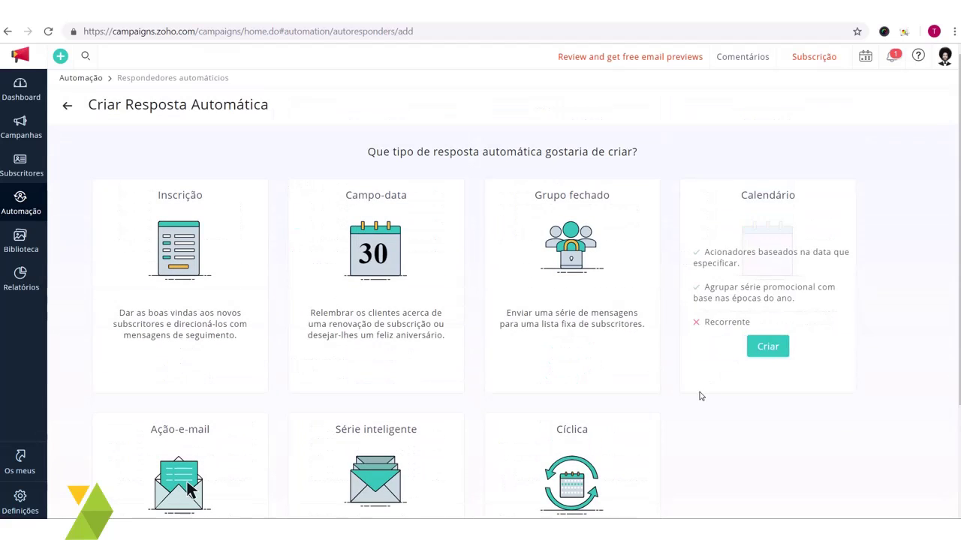
scroll(716, 413, down, 2)
scroll(718, 413, up, 1)
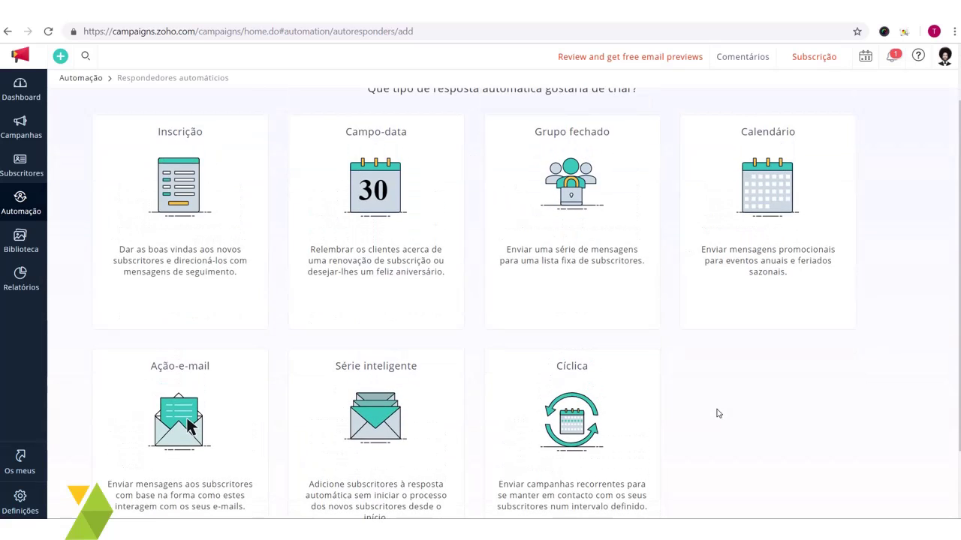
mouse_move(180, 180)
scroll(177, 210, up, 1)
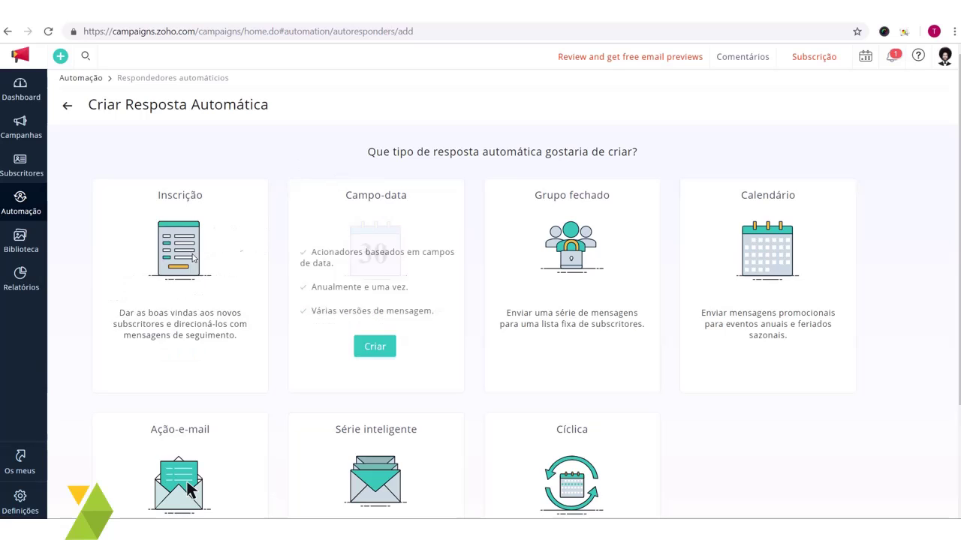
scroll(683, 357, down, 2)
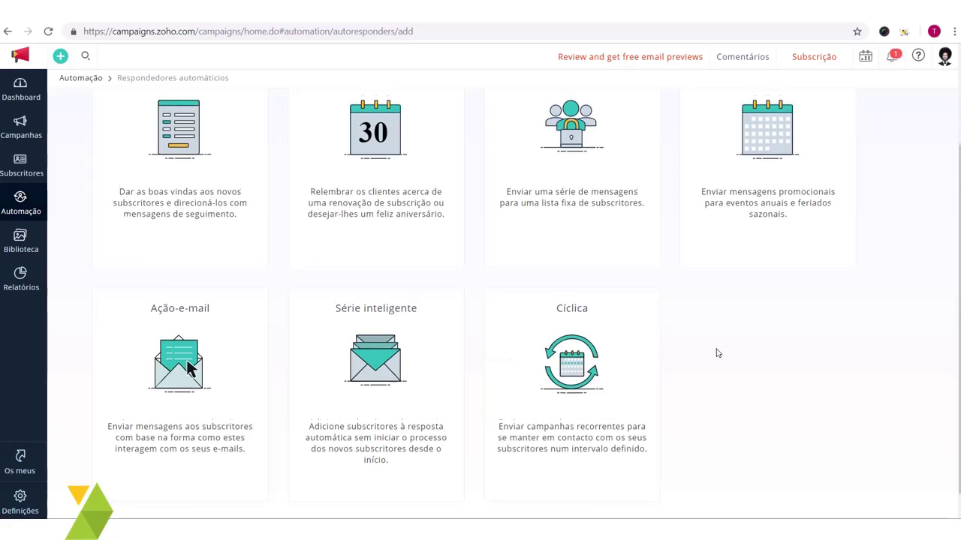
scroll(716, 352, up, 2)
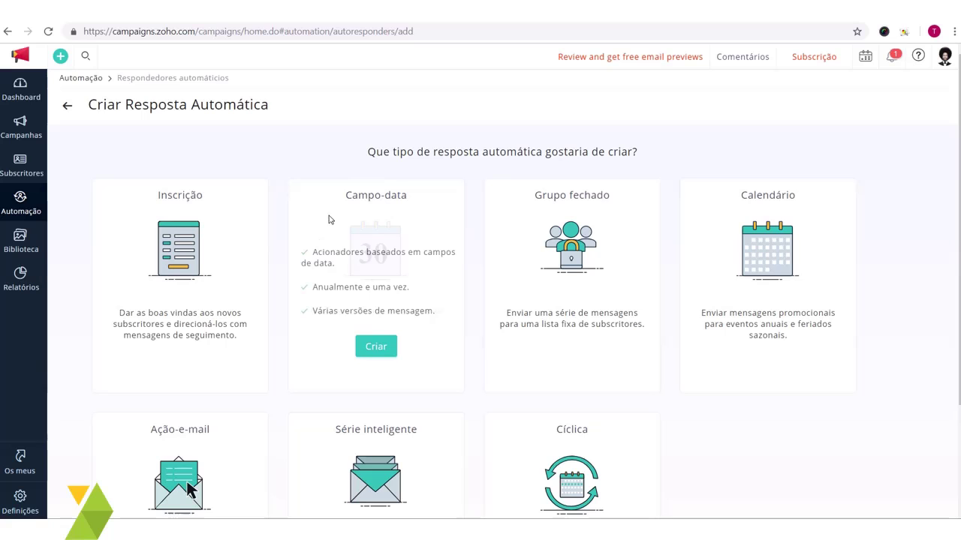
scroll(808, 219, down, 3)
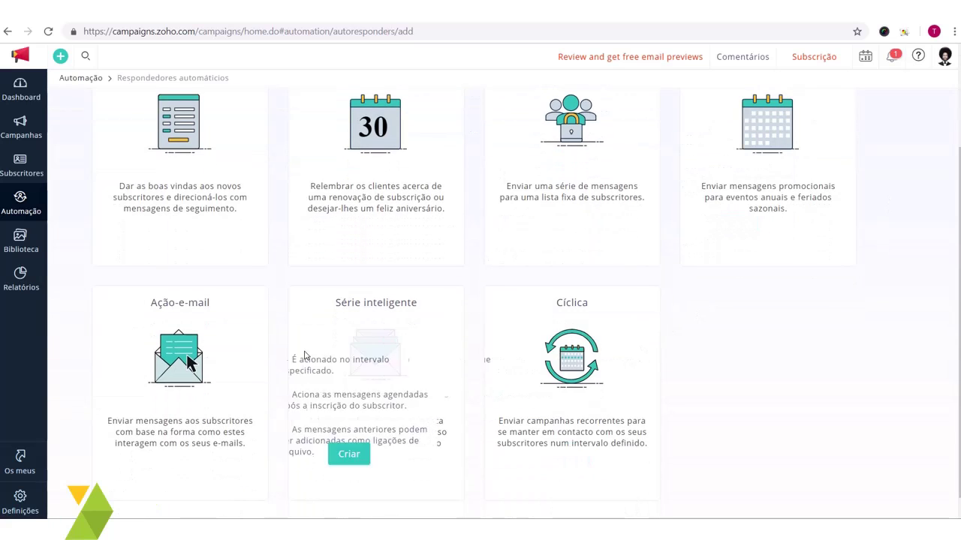
scroll(255, 360, up, 3)
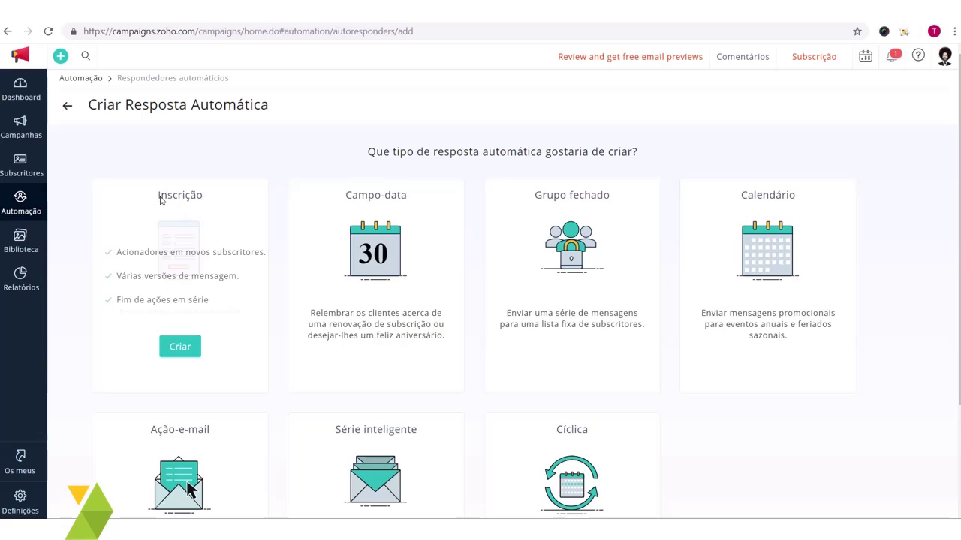
Step: Choose a signup autoresponder and name it 'Jornada de Compra TheBrand'
click(189, 348)
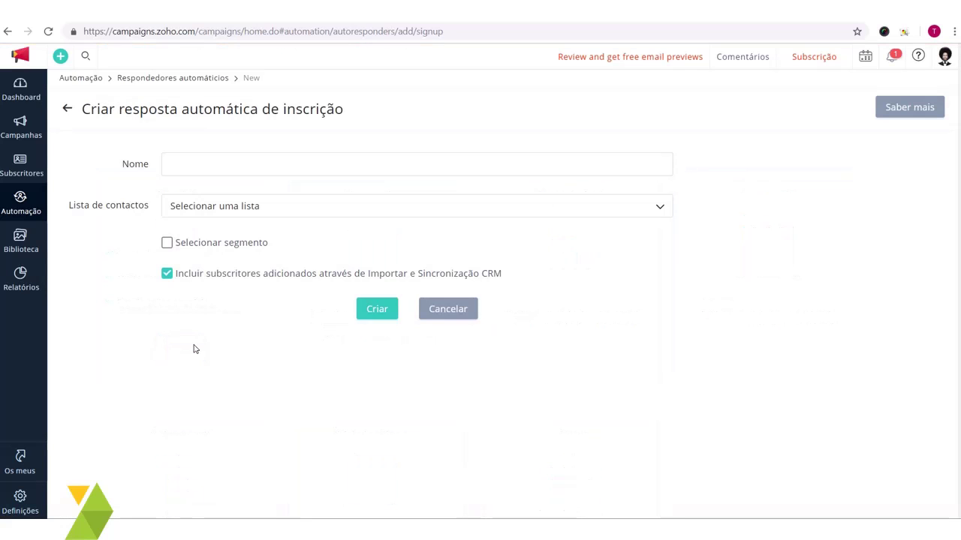
click(212, 167)
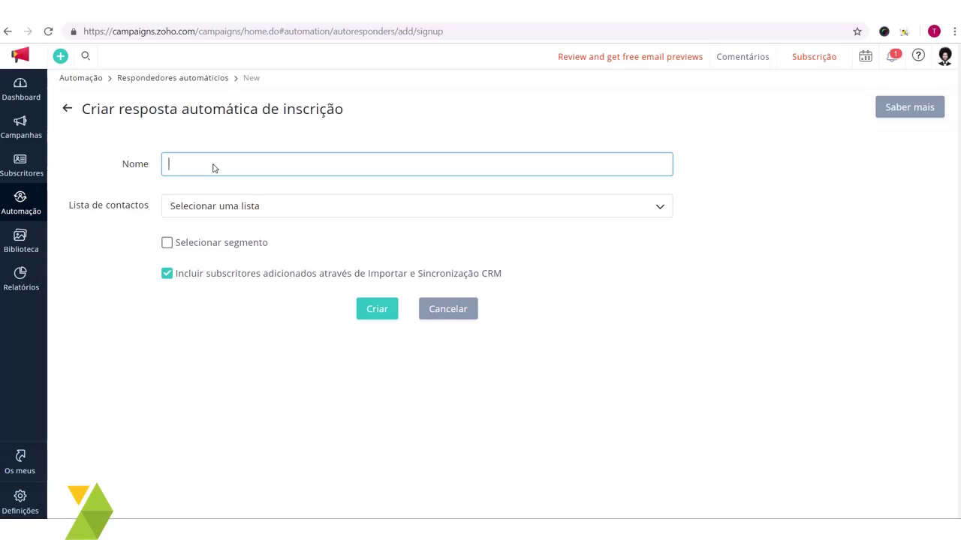
text(Jornada de Compra The Bra)
key(ctrl+shift+Left)
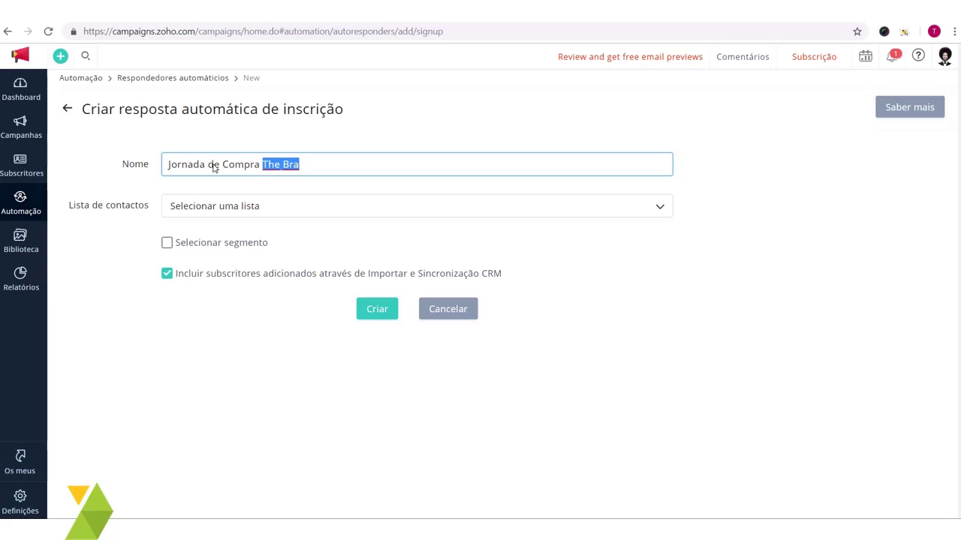
key(BackSpace)
key(BackSpace)
text(Brand)
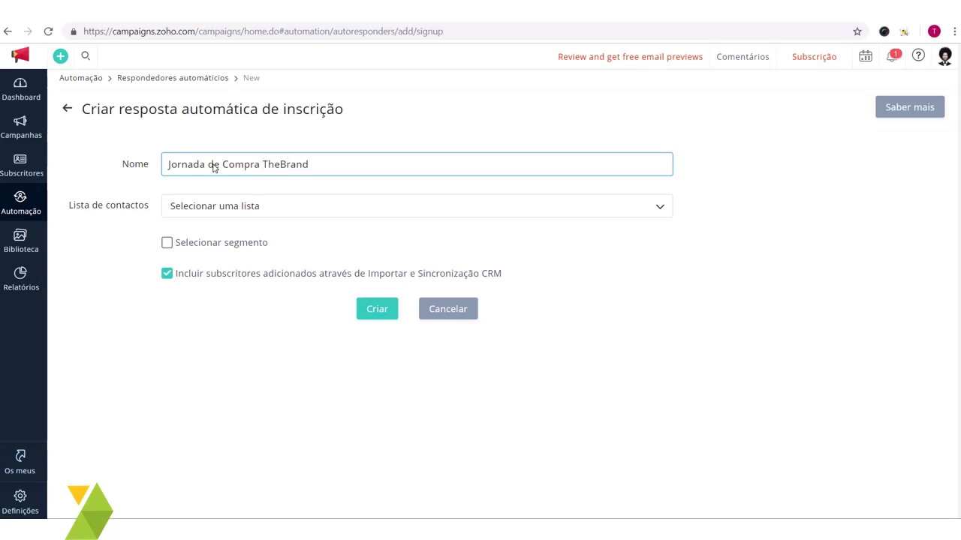
drag(314, 172, 166, 164)
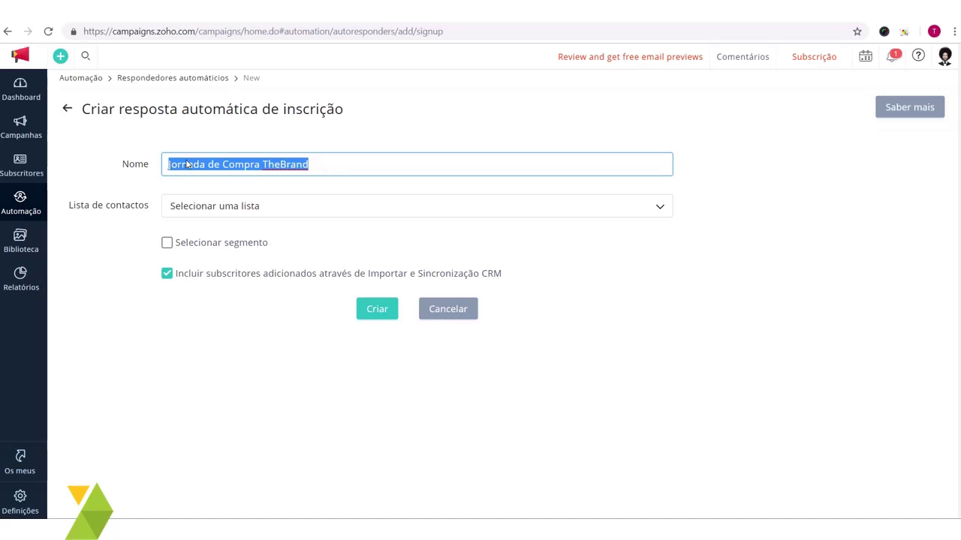
click(188, 164)
drag(355, 160, 192, 159)
click(325, 168)
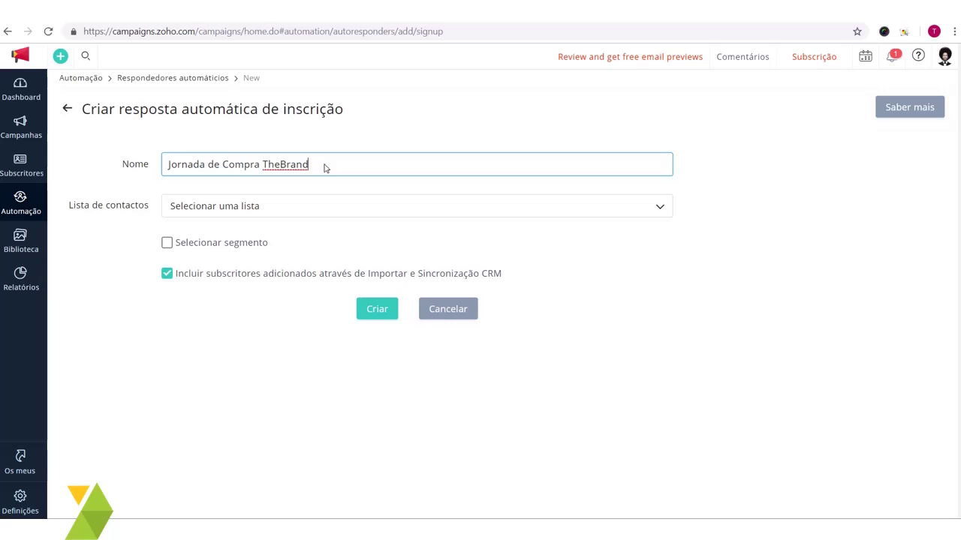
Step: Select Jornada de Compras as the contact list and create the autoresponder
click(303, 209)
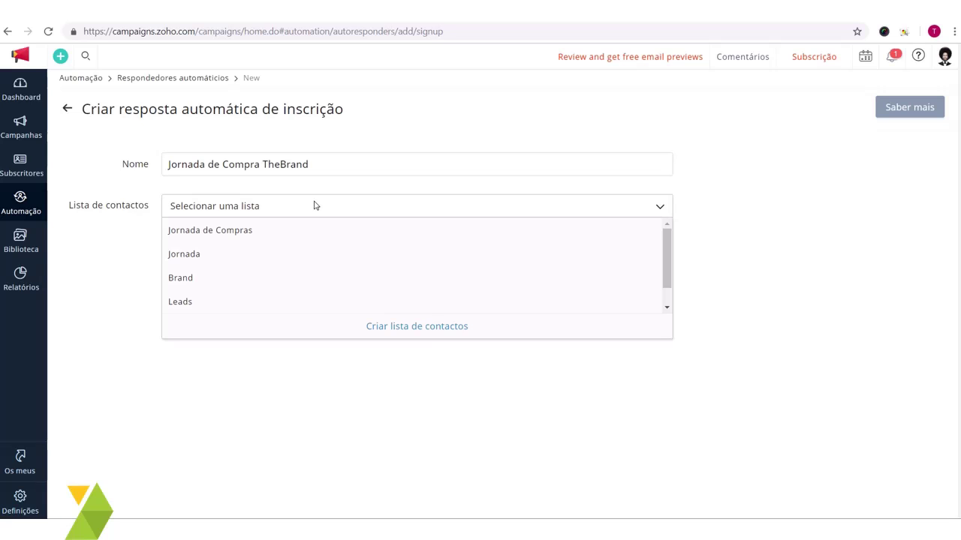
click(593, 216)
click(594, 213)
click(593, 212)
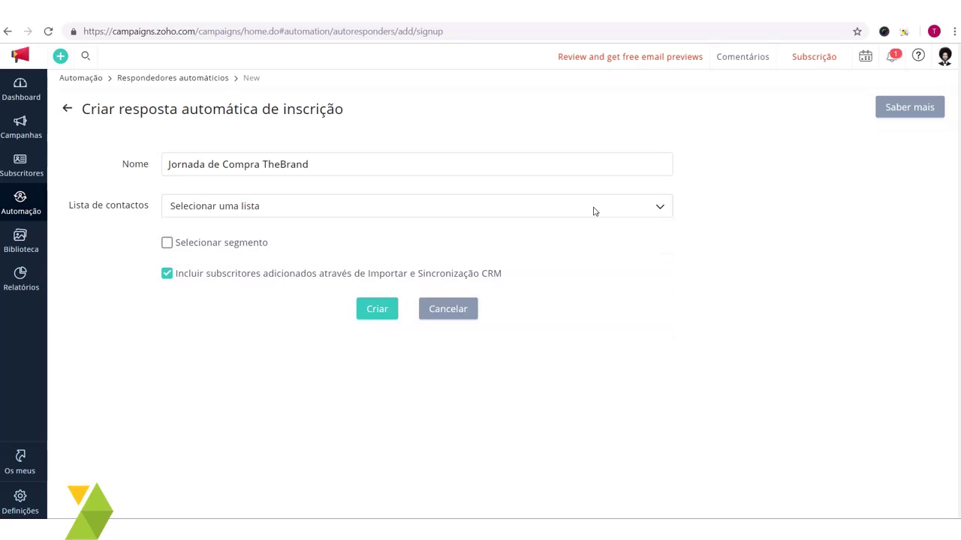
click(592, 212)
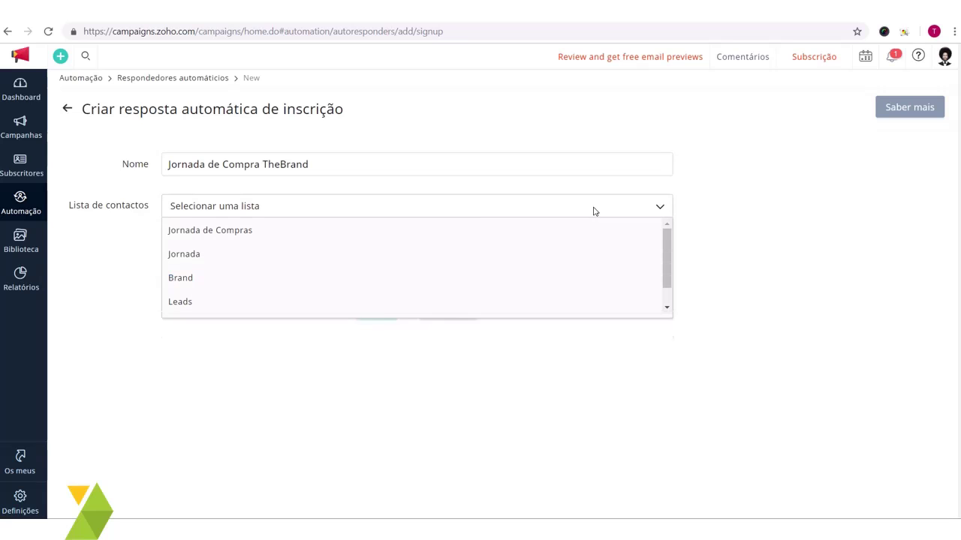
click(211, 235)
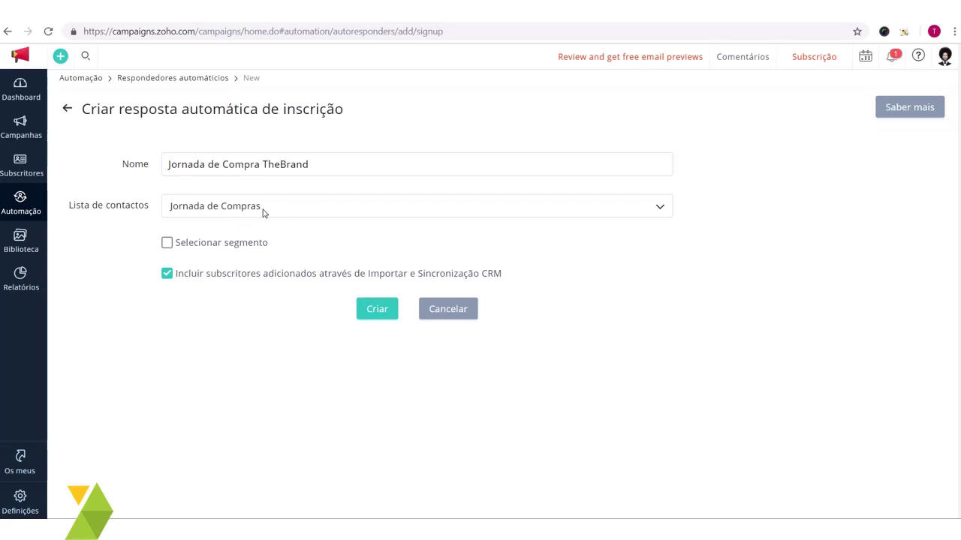
drag(177, 276, 515, 275)
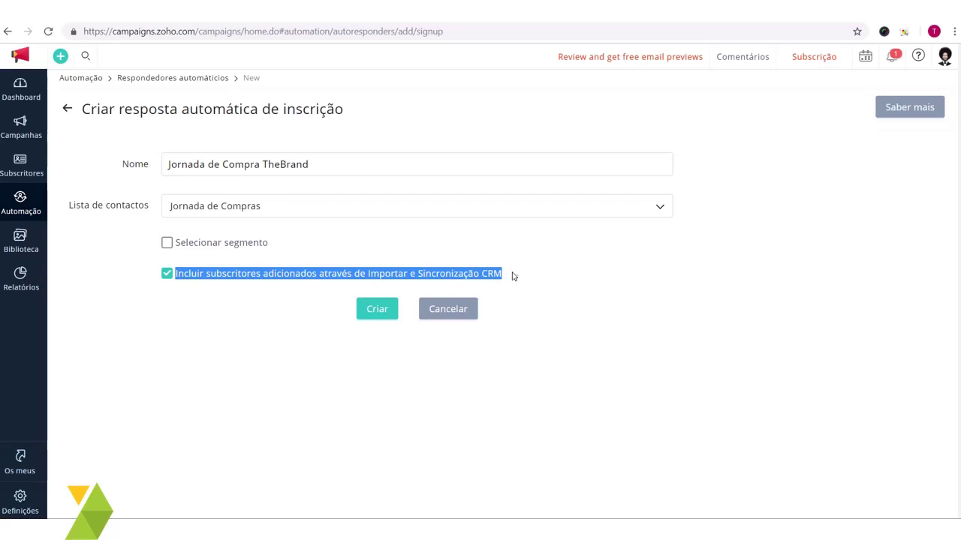
click(516, 276)
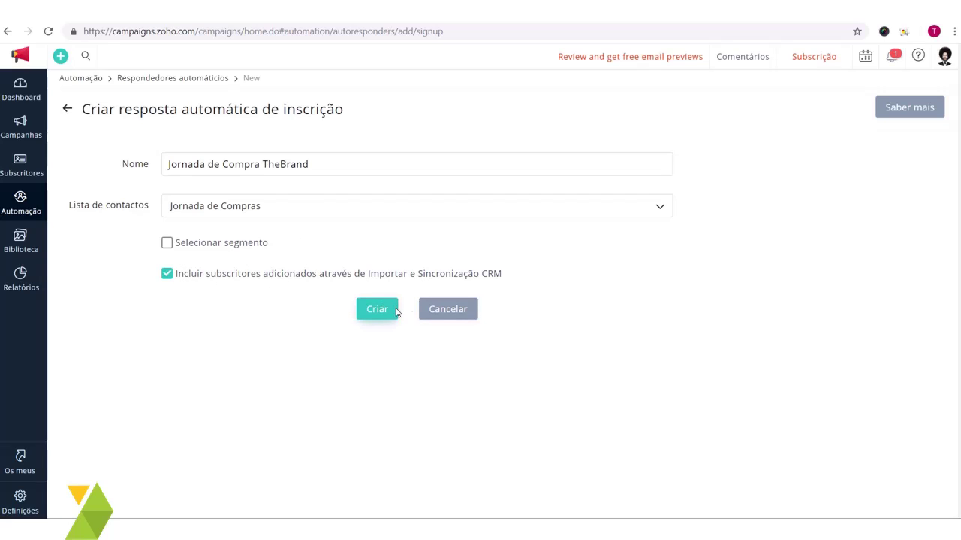
click(381, 315)
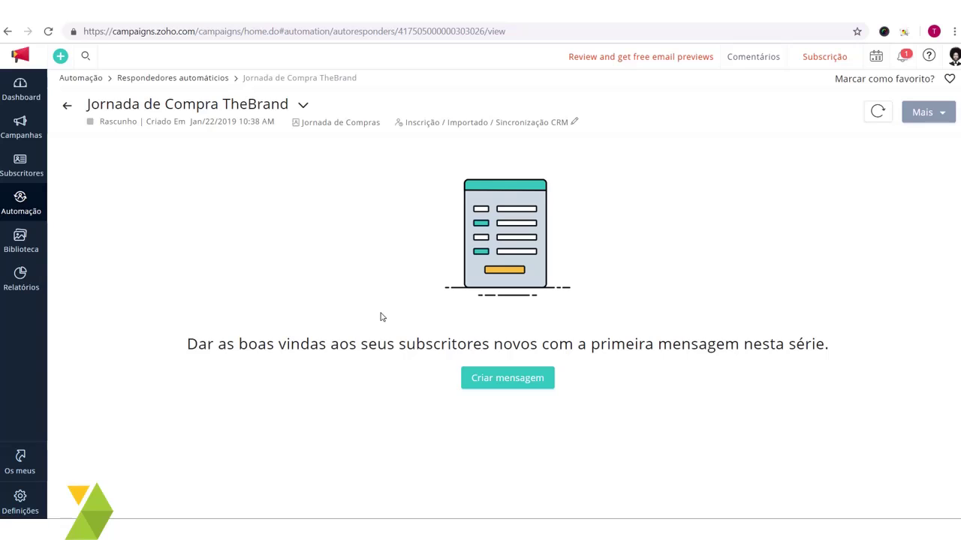
Step: Create the first message and enter 'Email 1' as its name
click(509, 377)
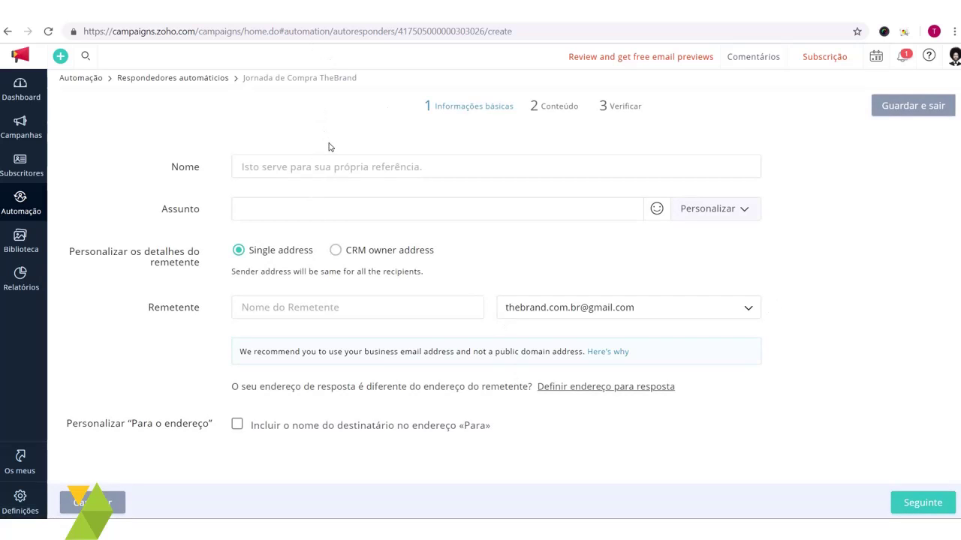
click(346, 173)
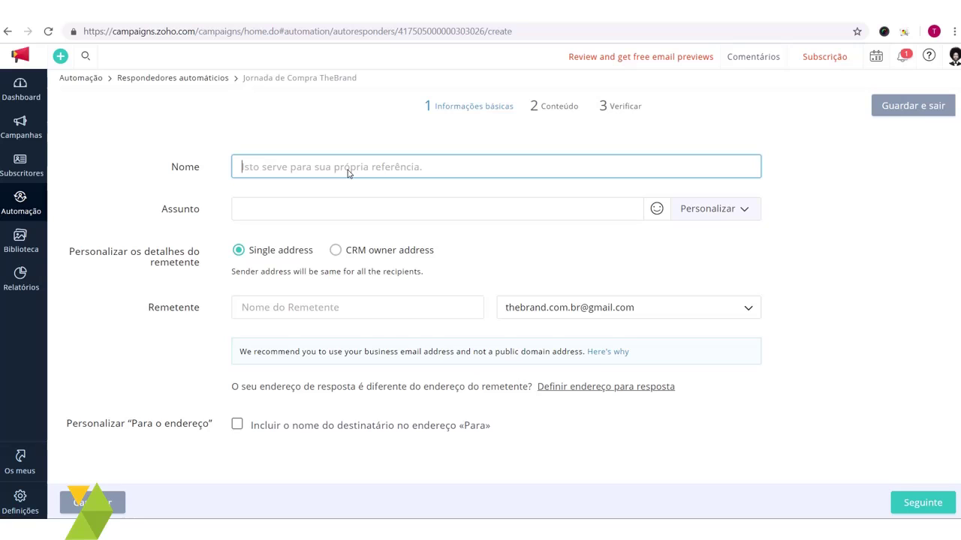
text(Emai)
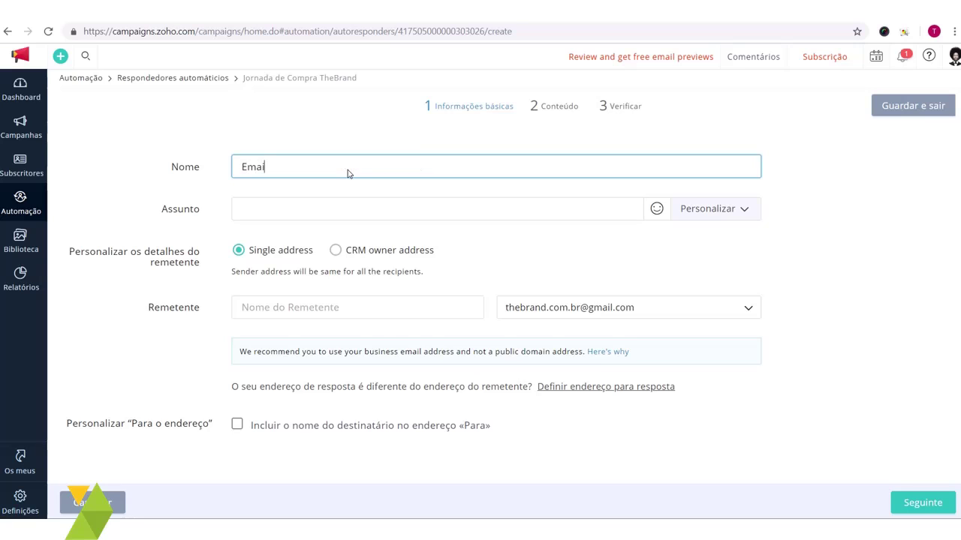
text(l 1)
click(345, 216)
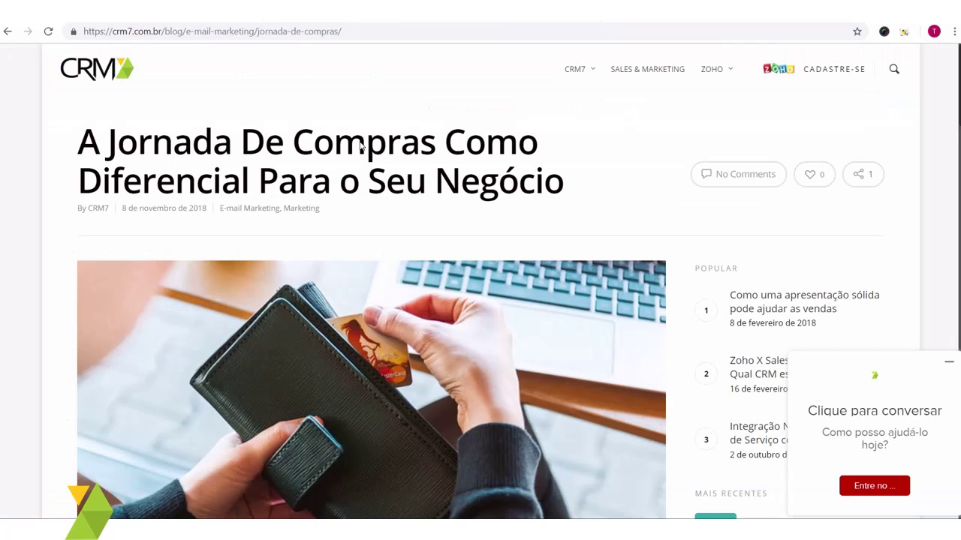
Step: Copy the 'ESTÁGIO DE CONSCIENTIZAÇÃO' heading from the CRM7 article and switch back to Zoho Campaigns
scroll(362, 146, down, 10)
scroll(352, 232, down, 9)
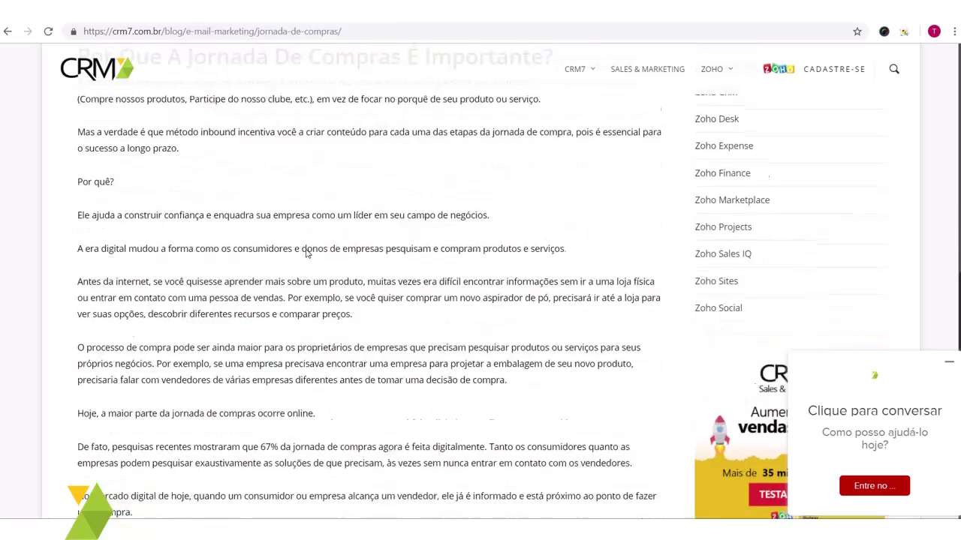
scroll(308, 253, up, 5)
scroll(188, 217, up, 1)
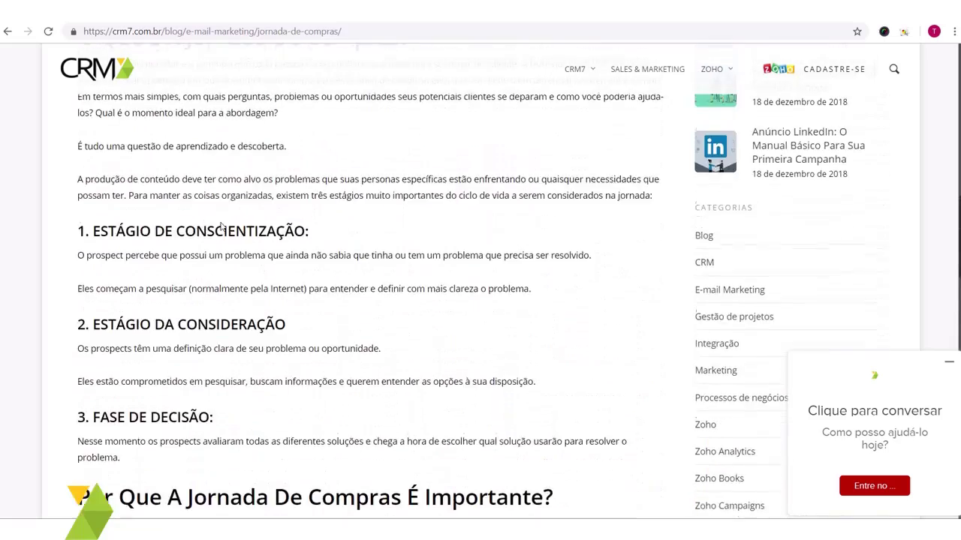
scroll(247, 244, down, 6)
scroll(266, 257, up, 7)
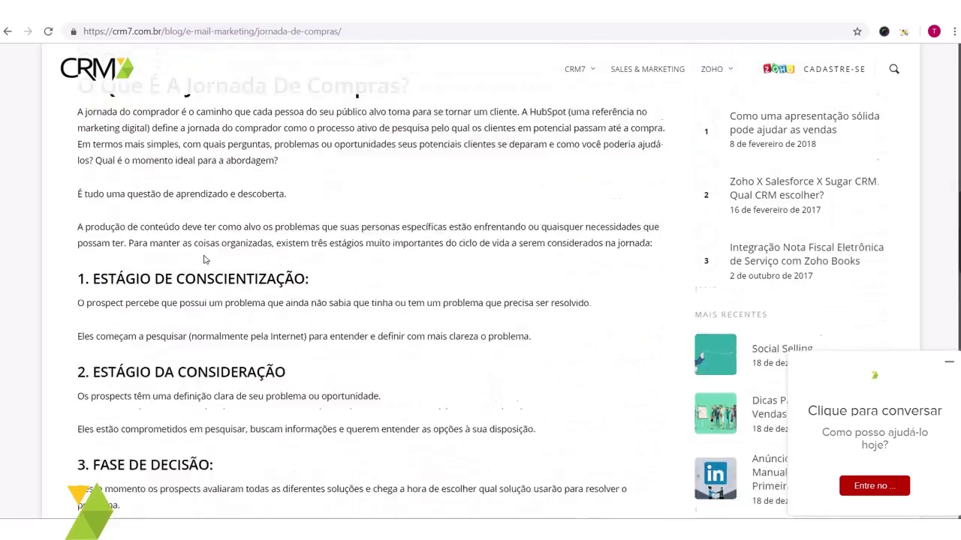
drag(92, 342, 310, 339)
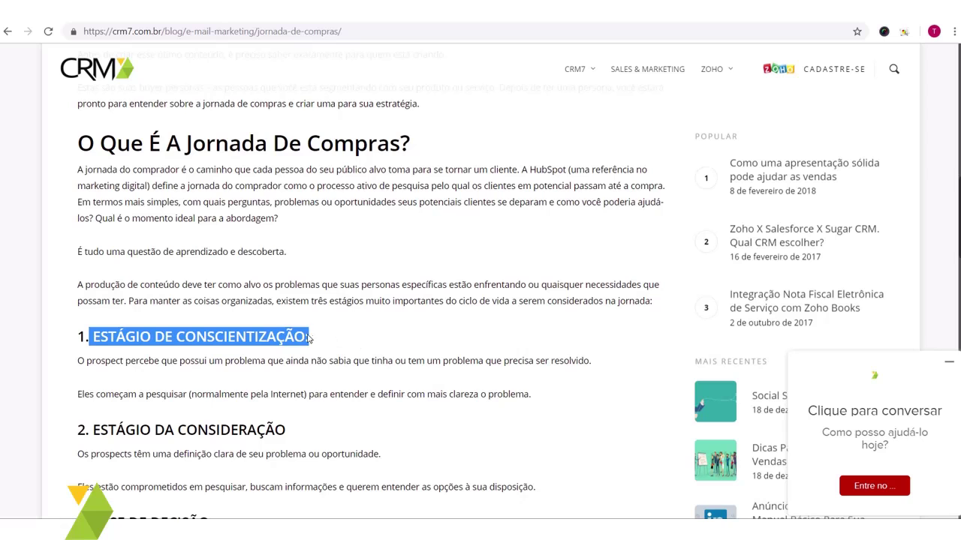
click(340, 347)
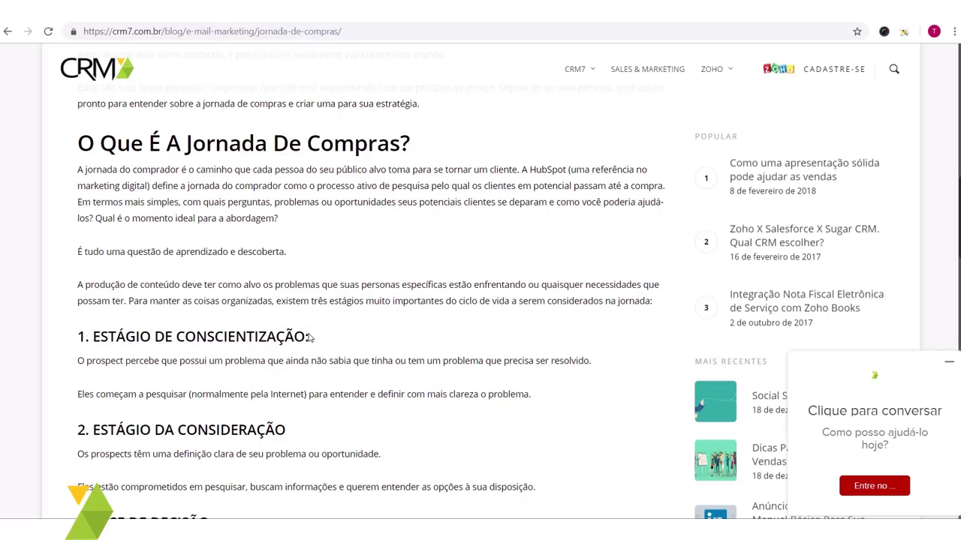
drag(308, 340, 92, 342)
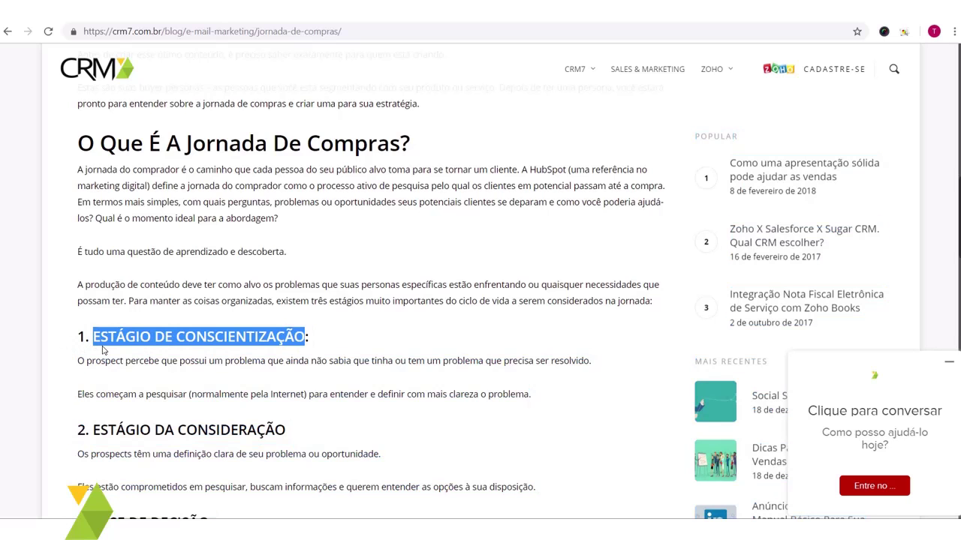
click(127, 359)
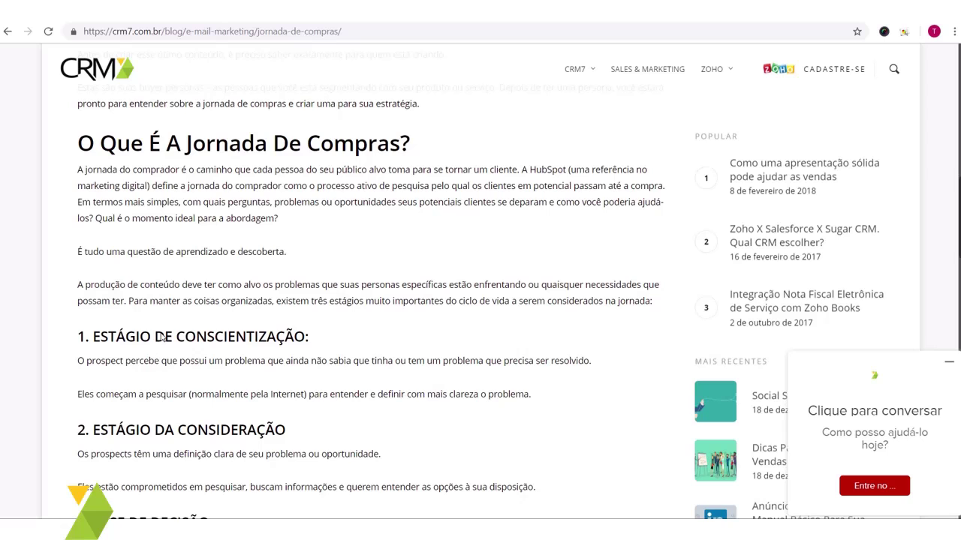
drag(91, 343, 305, 343)
key(ctrl+c)
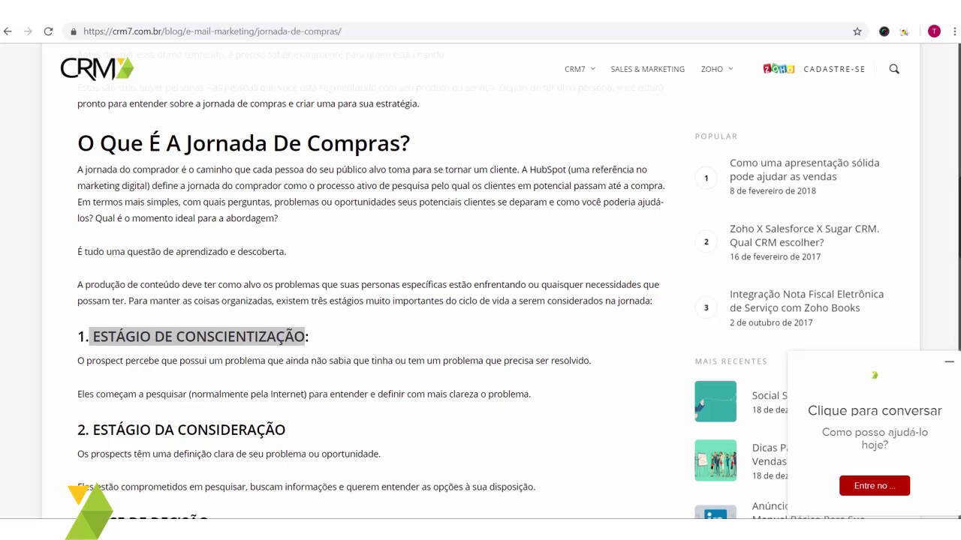
key(alt+Tab)
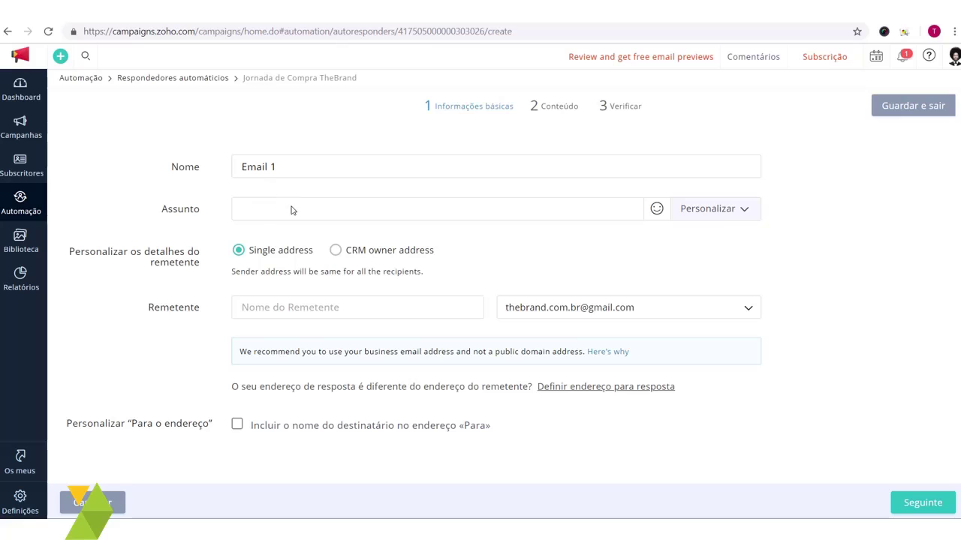
Step: Paste 'ESTÁGIO DE CONSCIENTIZAÇÃO' as Email 1's subject and open the sender address dropdown
key(ctrl+v)
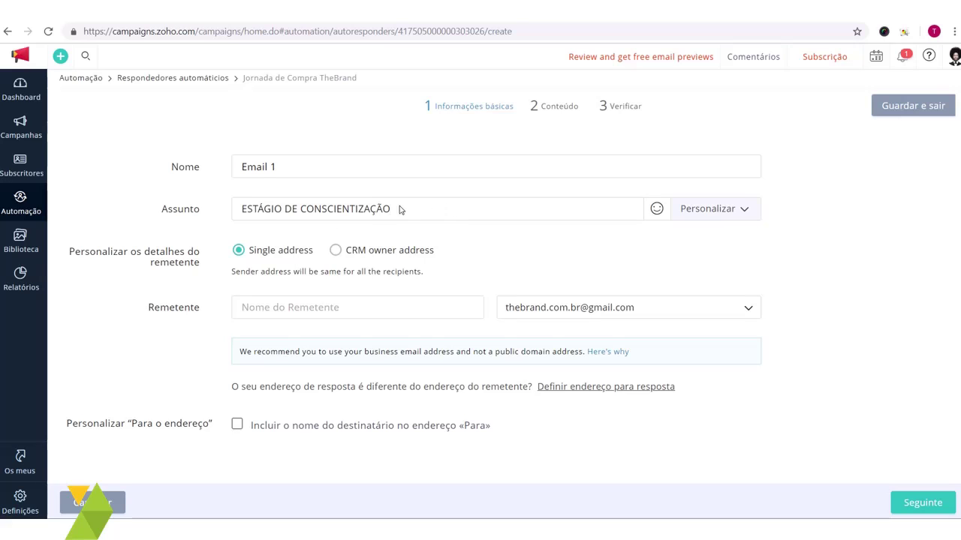
drag(398, 208, 240, 211)
click(437, 218)
click(621, 312)
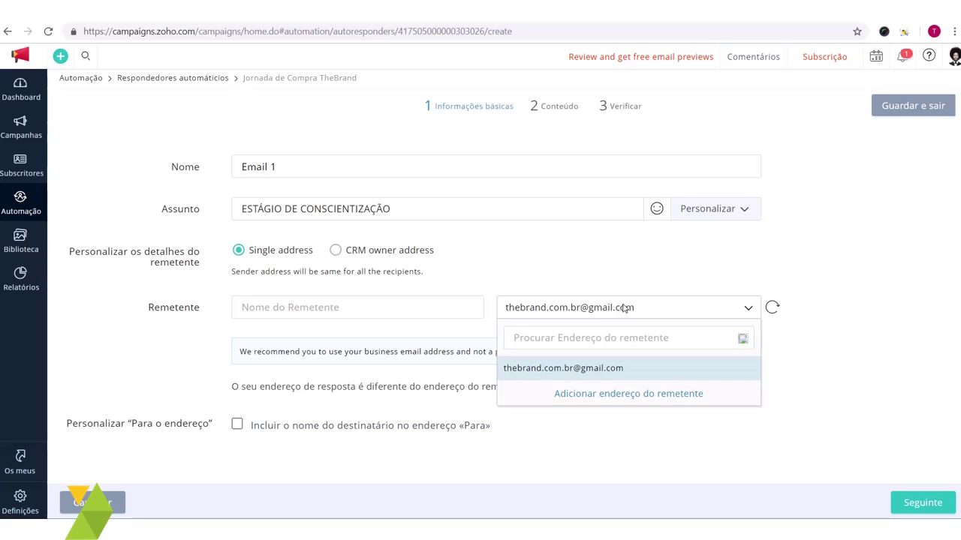
click(556, 307)
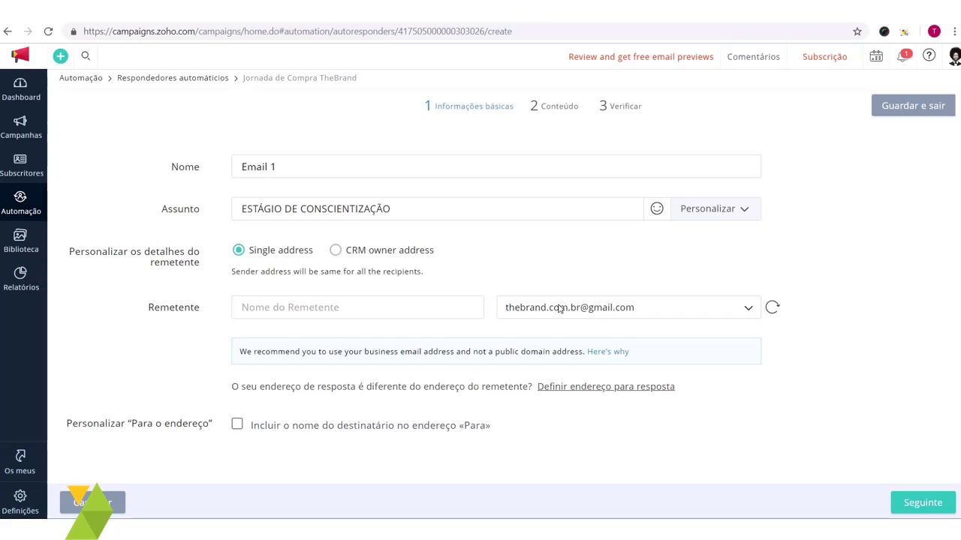
click(621, 309)
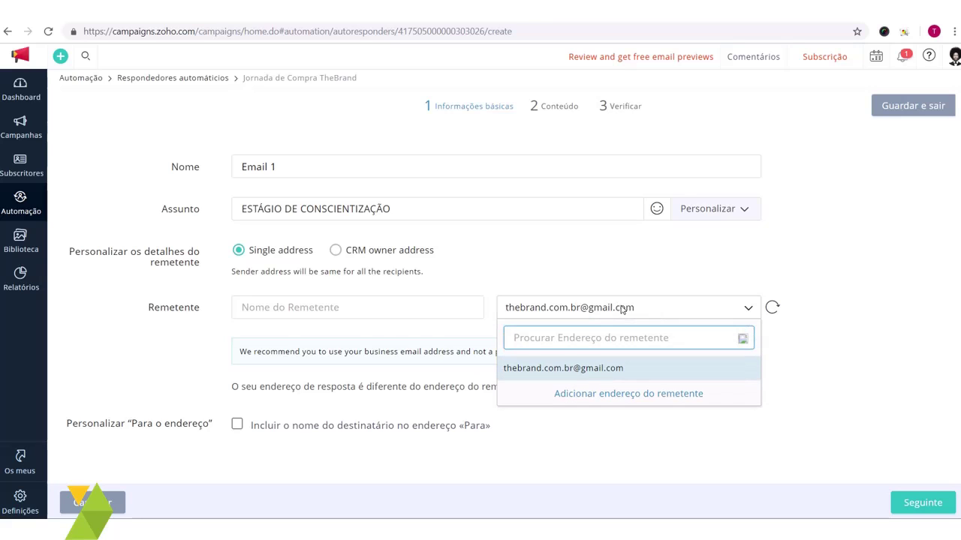
Step: Add the company's e-mail as a new sender address and submit it for verification
click(630, 396)
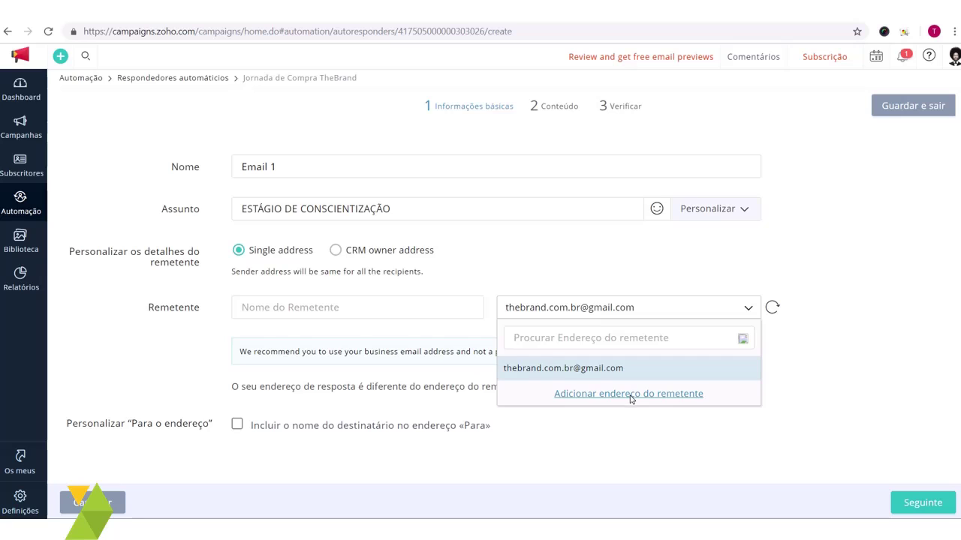
click(631, 396)
click(602, 422)
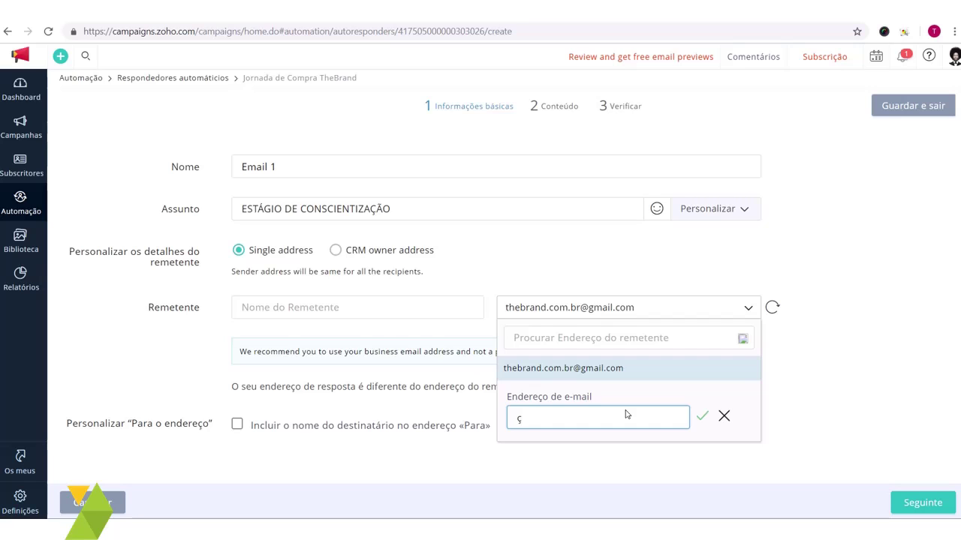
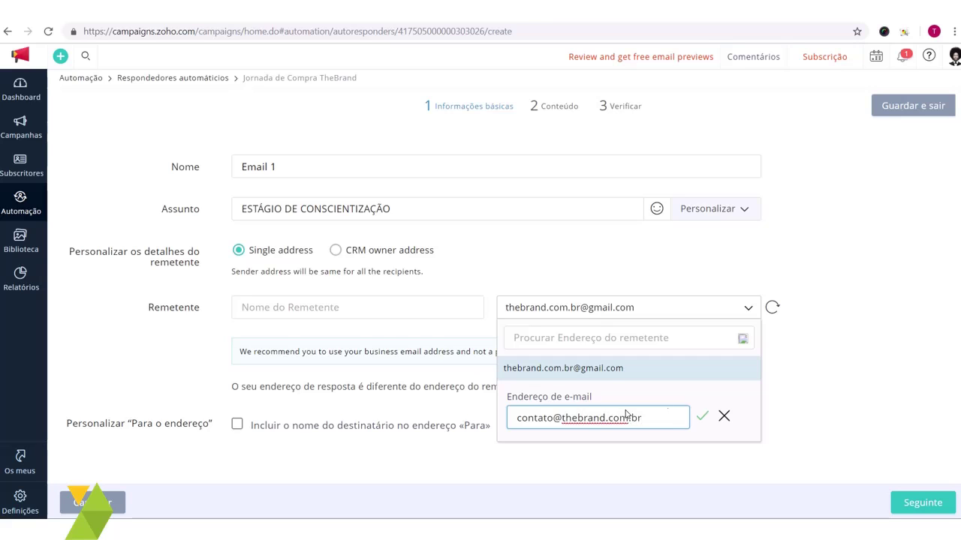
click(704, 415)
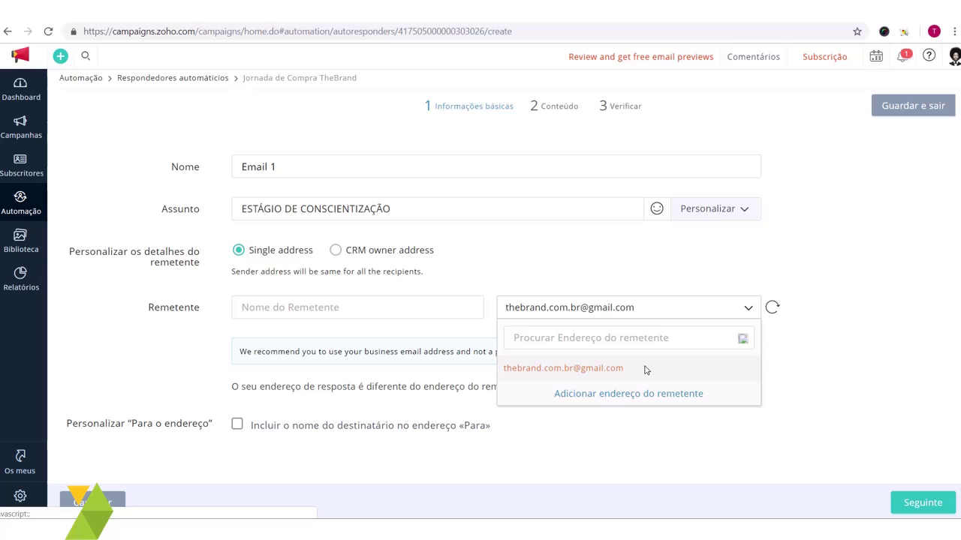
Step: Keep the existing sender address and replace the sender name TheBrand with a personal first name
click(670, 368)
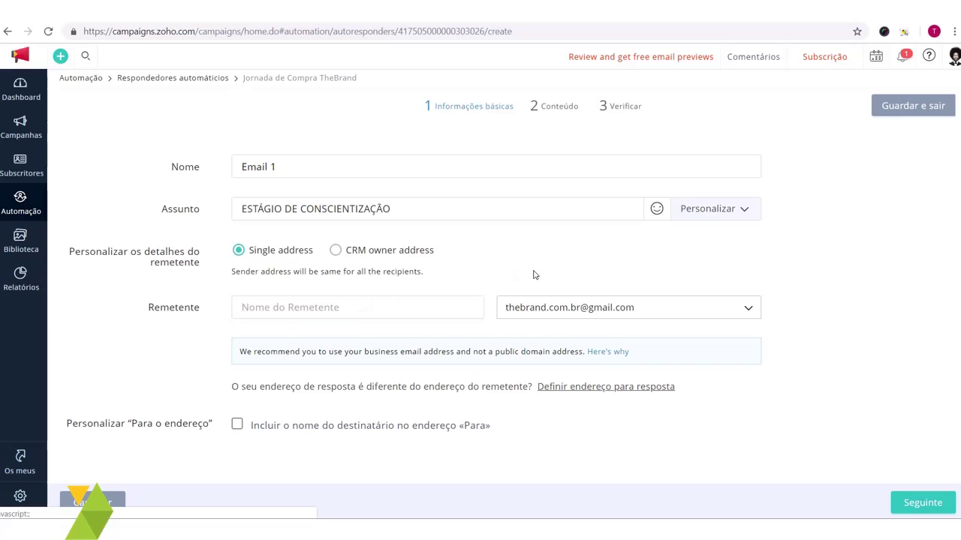
click(399, 302)
text(T)
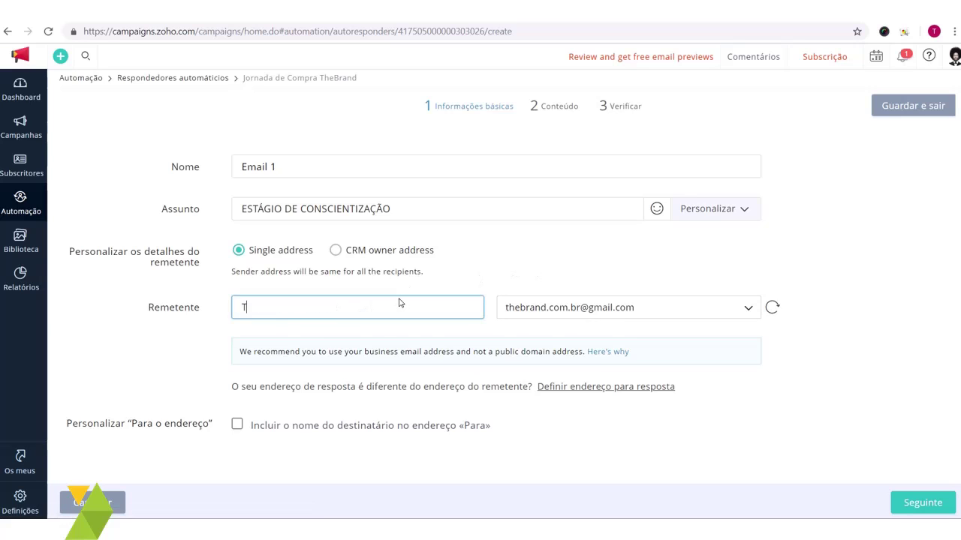
text(heBrand)
drag(338, 307, 97, 309)
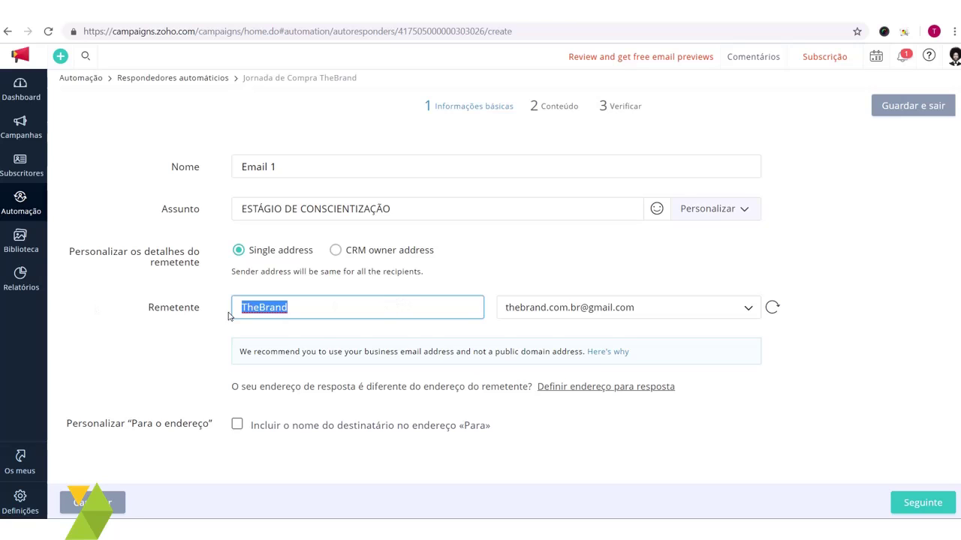
click(245, 317)
double_click(259, 310)
click(911, 311)
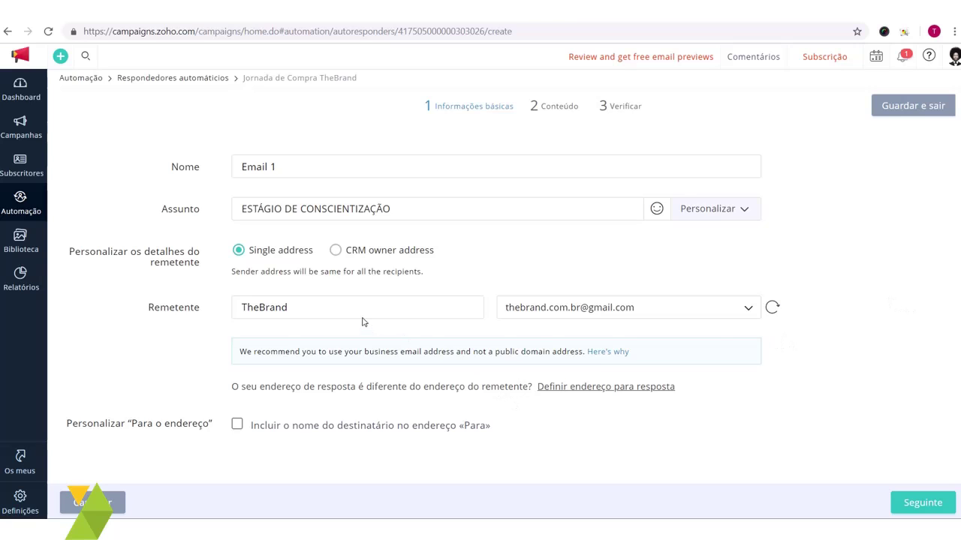
drag(362, 321, 169, 317)
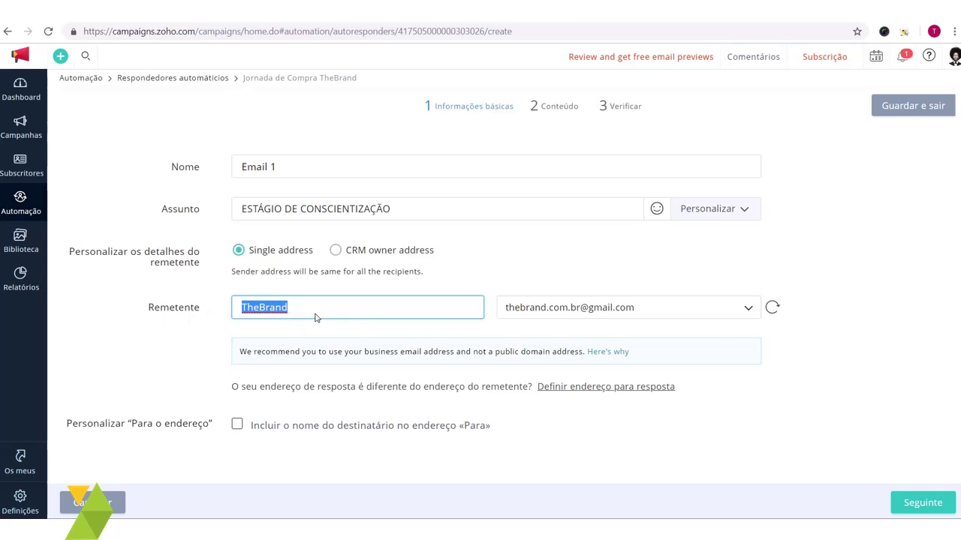
key(BackSpace)
text(João)
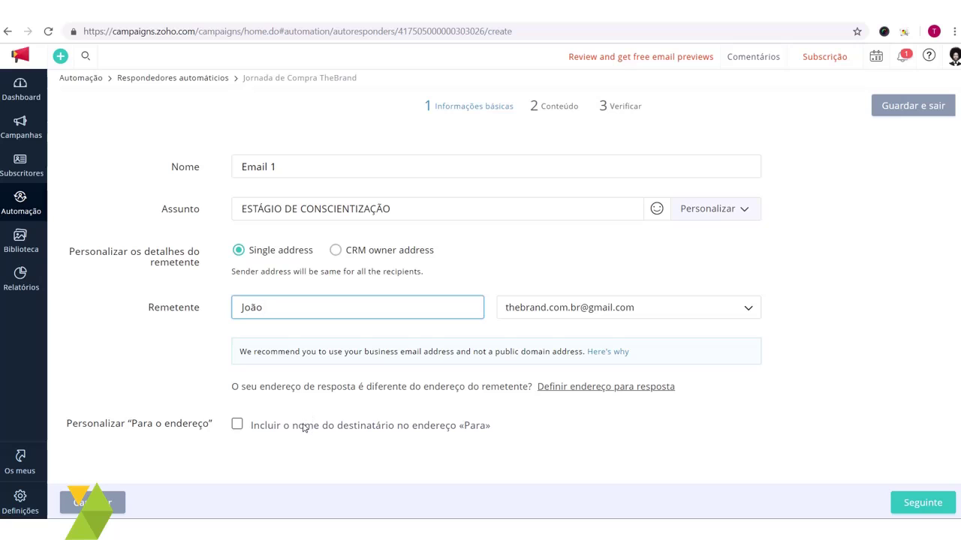
click(830, 478)
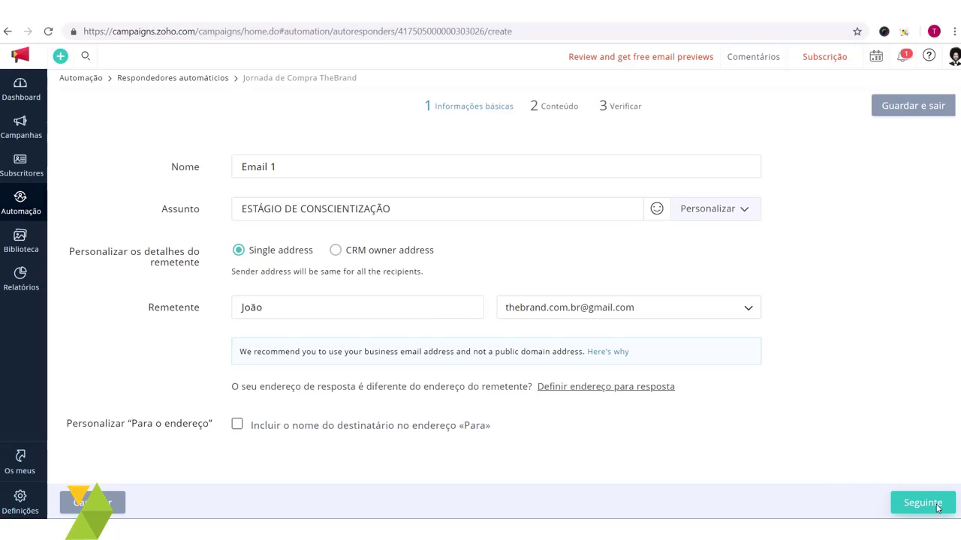
Step: Advance Email 1 to the Conteúdo step and choose Editor de HTML for the body
click(935, 508)
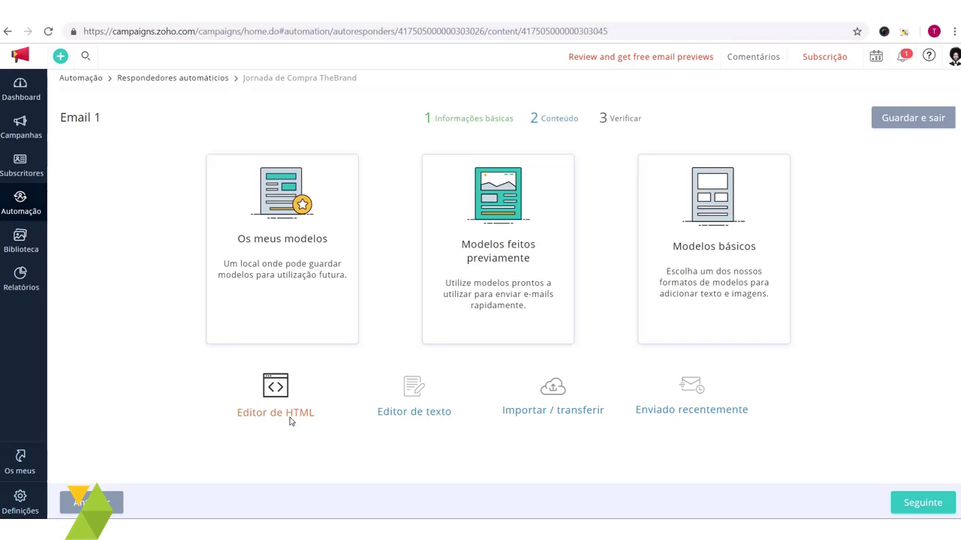
click(285, 415)
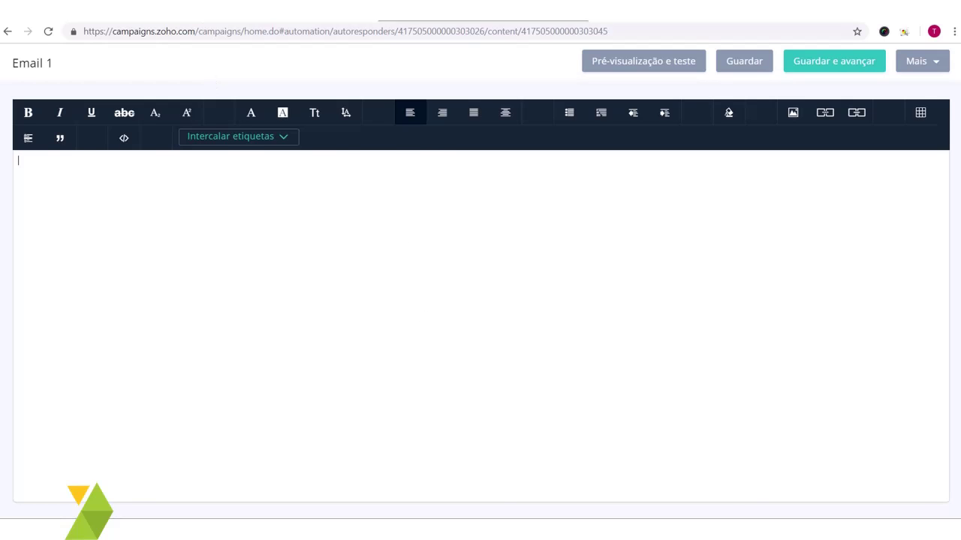
Step: Copy the two paragraphs under ESTÁGIO DE CONSCIENTIZAÇÃO from the CRM7 blog article
key(ctrl+Tab)
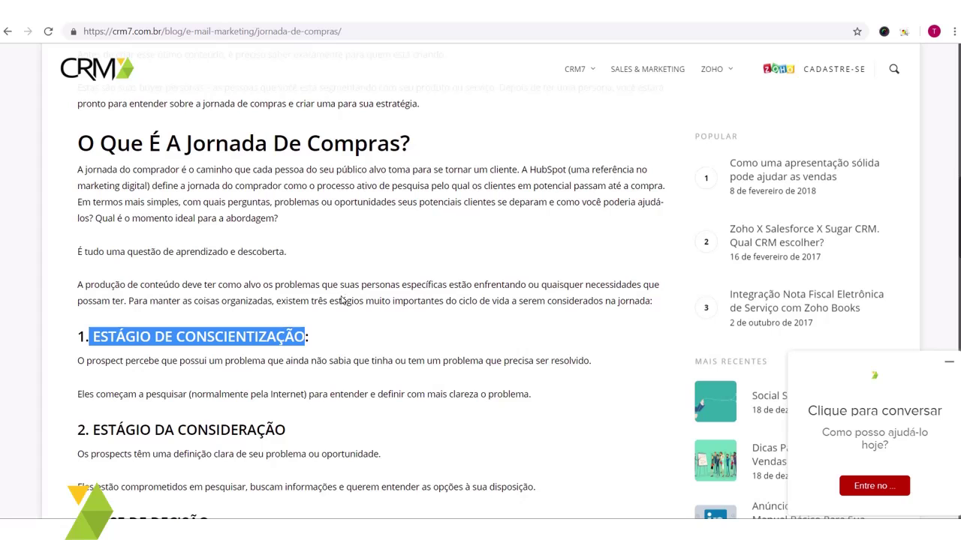
click(336, 339)
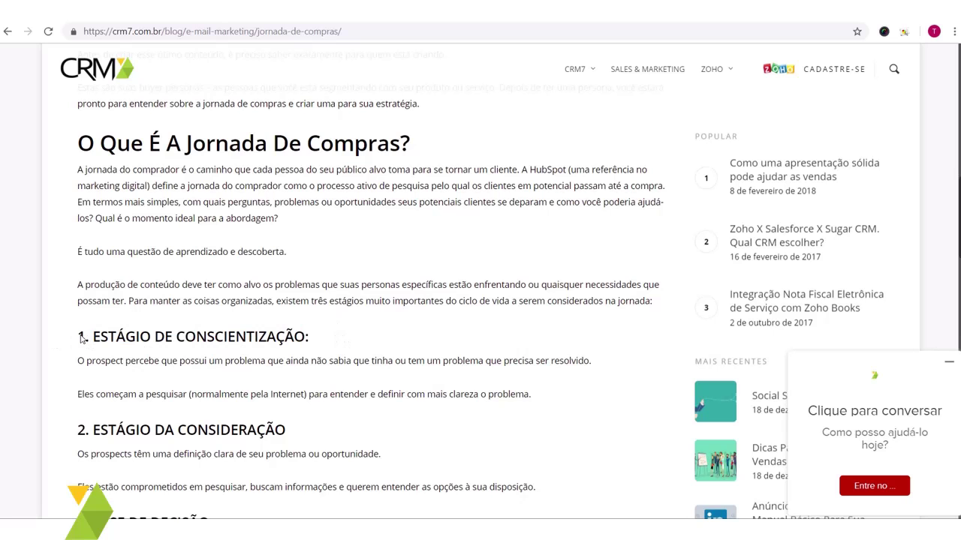
drag(78, 361, 541, 400)
key(ctrl+c)
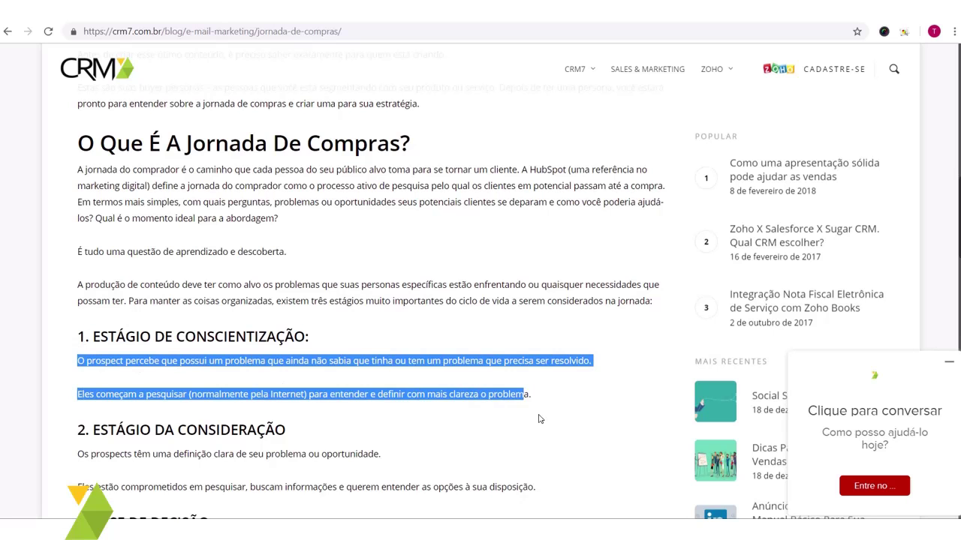
scroll(450, 349, down, 5)
scroll(446, 347, down, 9)
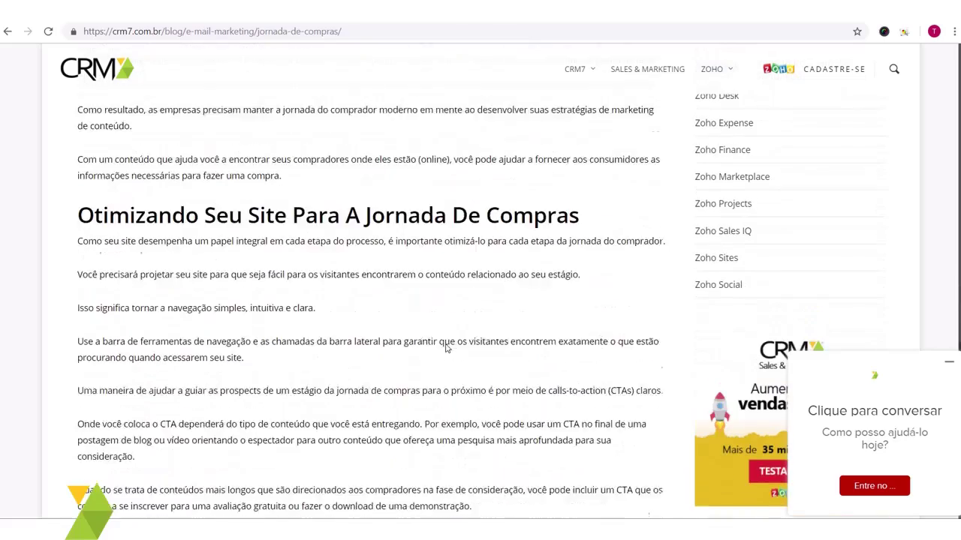
scroll(446, 348, up, 10)
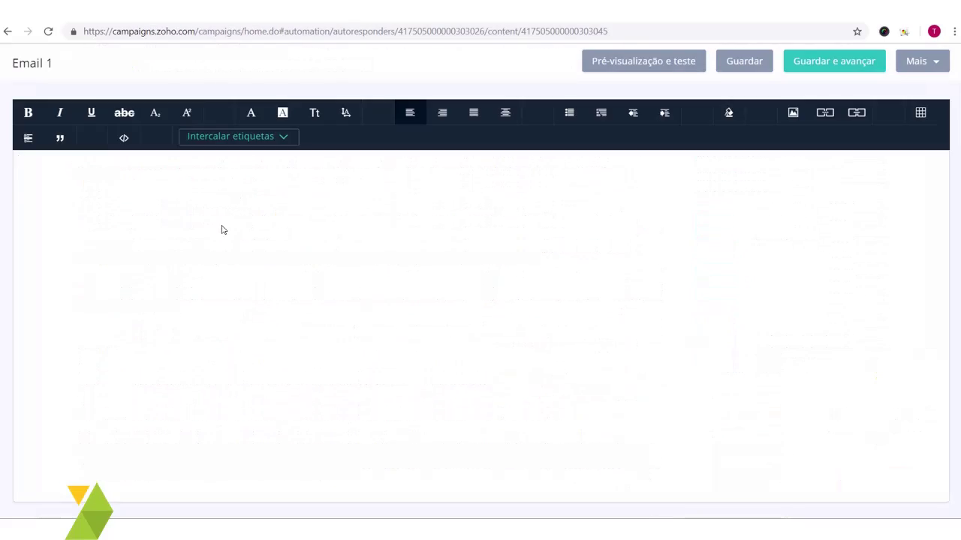
Step: Paste the two awareness-stage paragraphs, fix their line breaks, and type 'Olá' on the top line
key(ctrl+v)
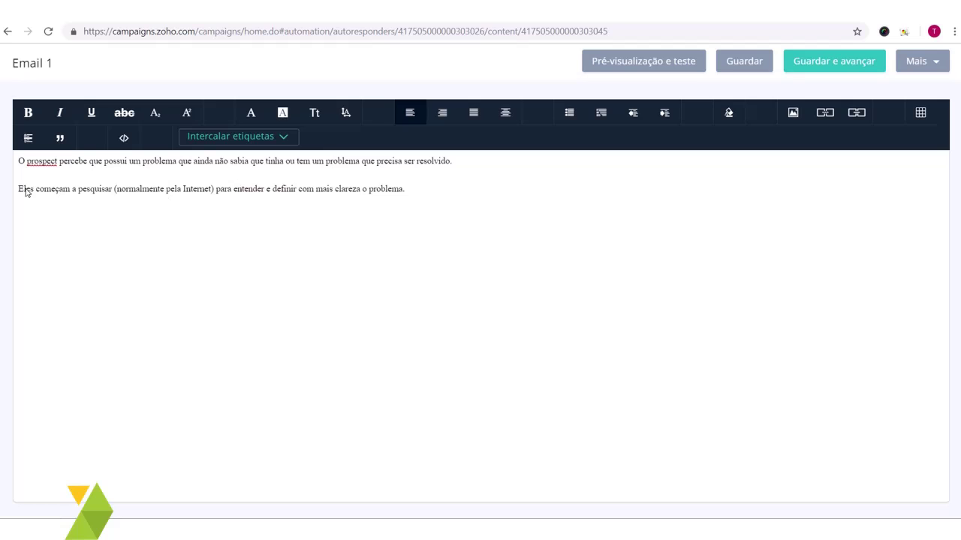
drag(448, 190, 367, 189)
drag(235, 189, 10, 181)
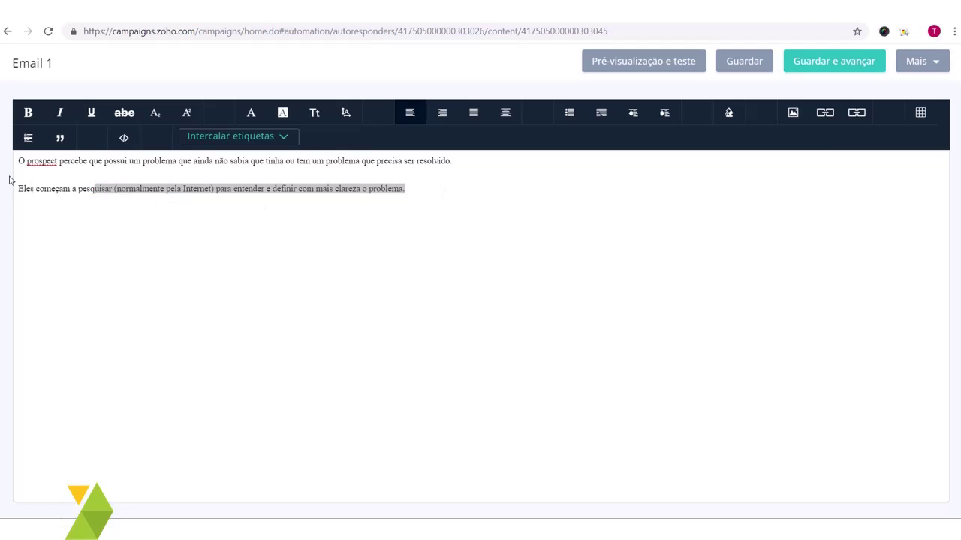
click(17, 177)
key(BackSpace)
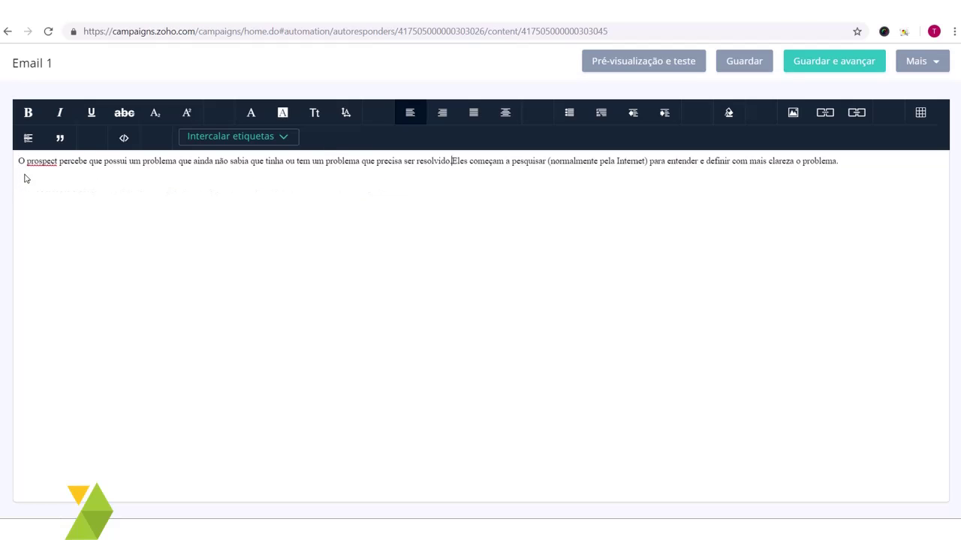
key(Return)
key(Up)
key(Return)
key(Return)
key(Return)
key(Return)
key(Return)
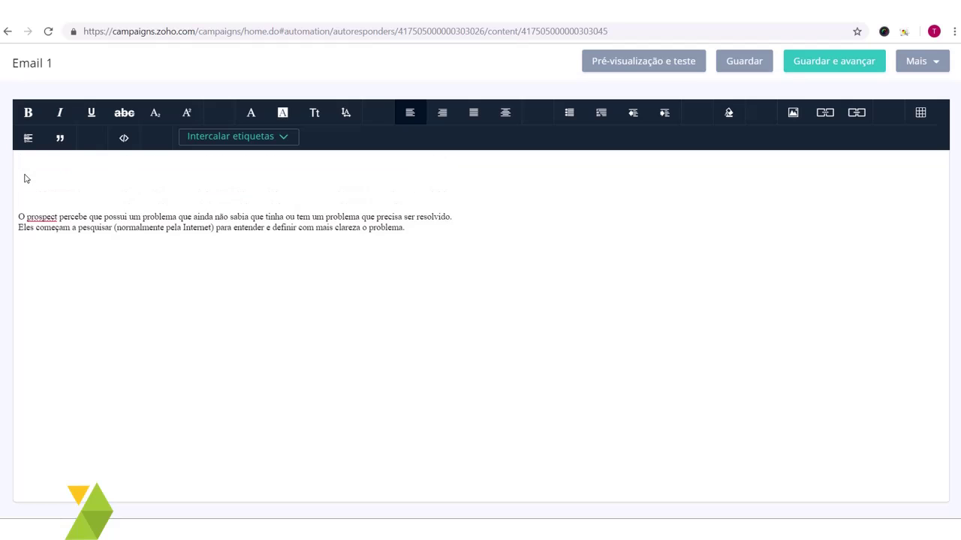
key(Delete)
key(Delete)
key(Delete)
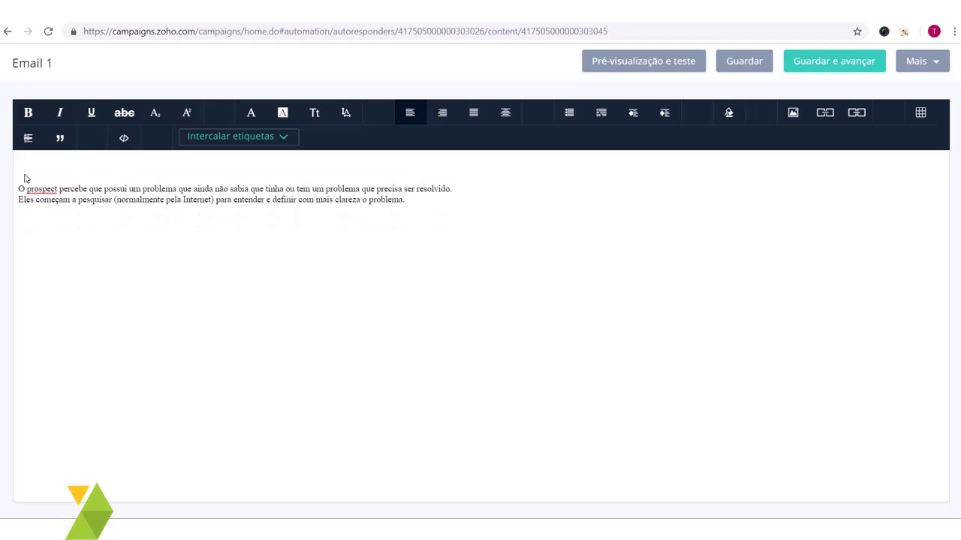
text(Olá)
Step: Insert the Primeiro nome do subscritor merge tag after 'Olá', remove extra blank lines, and save
click(232, 136)
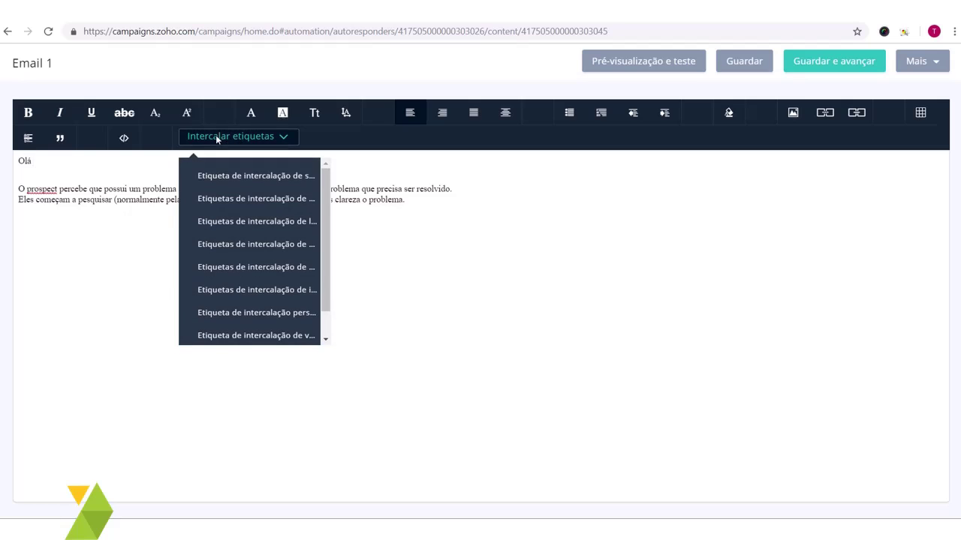
click(247, 176)
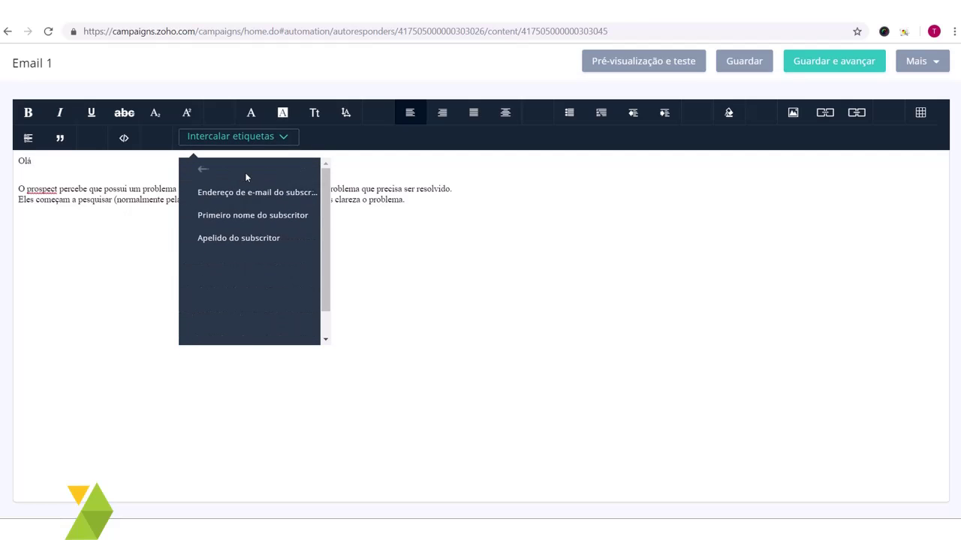
click(282, 216)
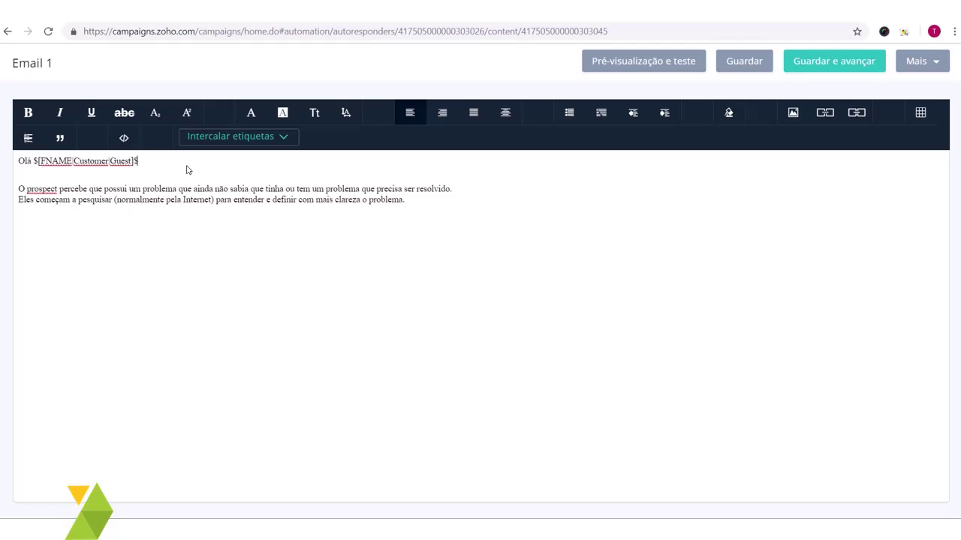
click(407, 208)
key(Return)
key(Return)
key(Return)
key(Return)
key(BackSpace)
key(BackSpace)
click(763, 63)
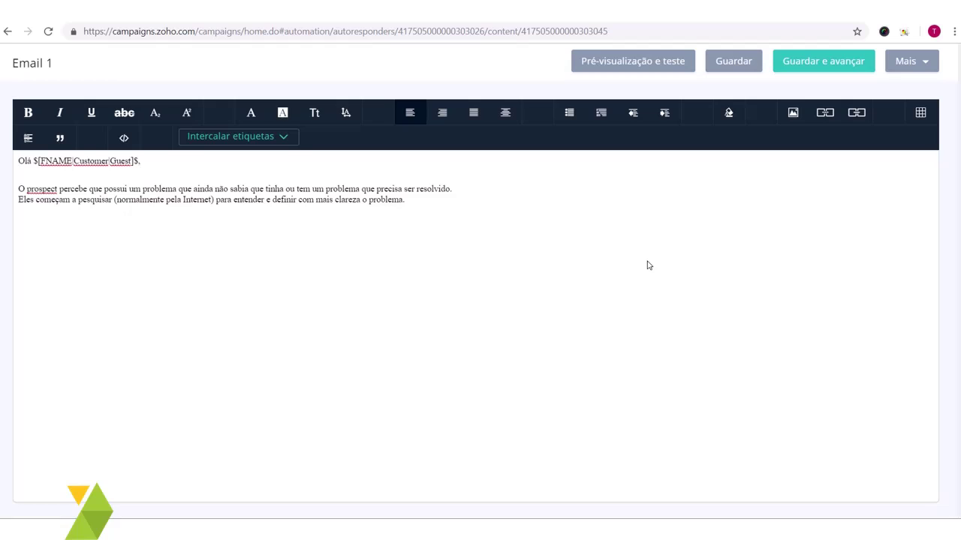
Step: Save Email 1's HTML content with Guardar e avançar
click(831, 68)
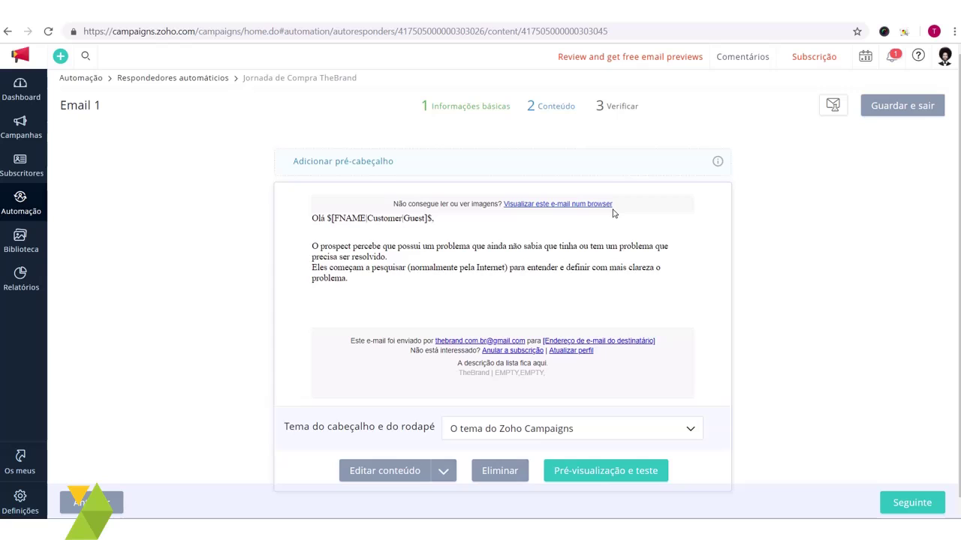
Step: Review the preview's pre-header, body and unsubscribe footer, then open the Tema do cabeçalho e do rodapé dropdown
drag(622, 203, 384, 204)
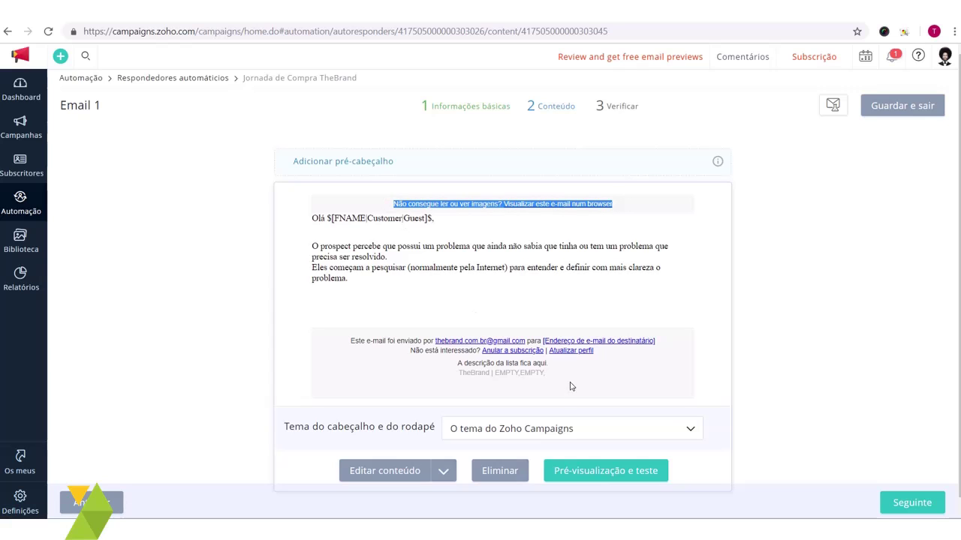
drag(489, 358, 333, 339)
click(355, 373)
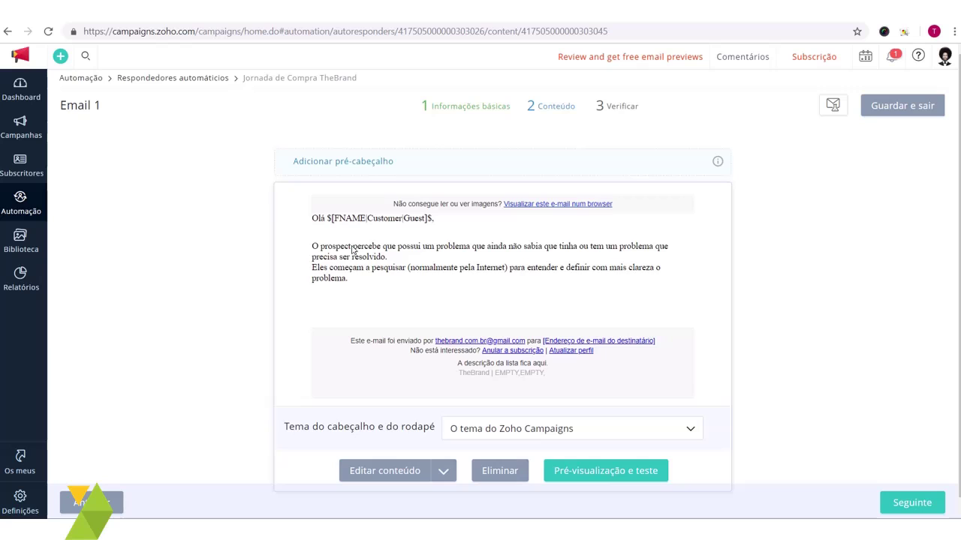
triple_click(351, 260)
click(414, 272)
drag(591, 389, 352, 341)
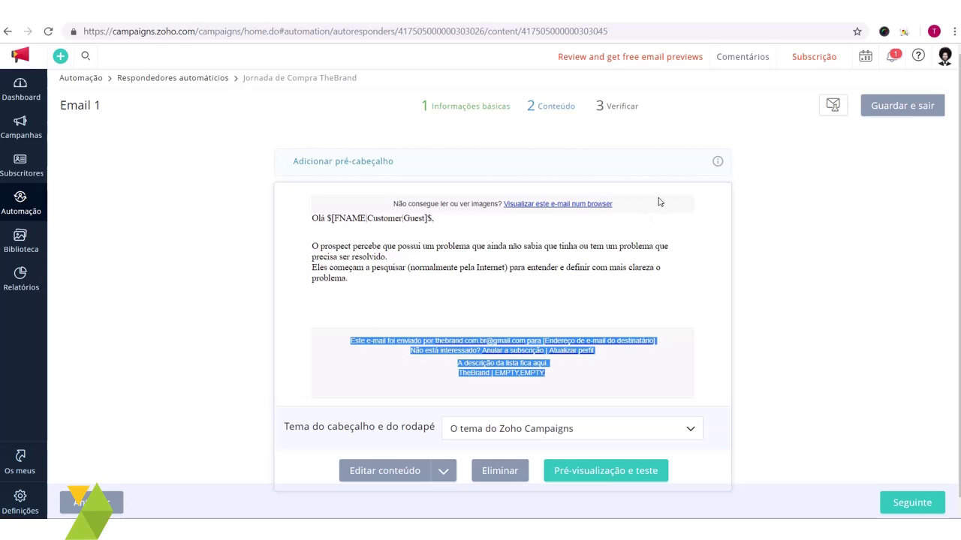
drag(658, 202, 377, 210)
drag(605, 385, 330, 347)
click(331, 346)
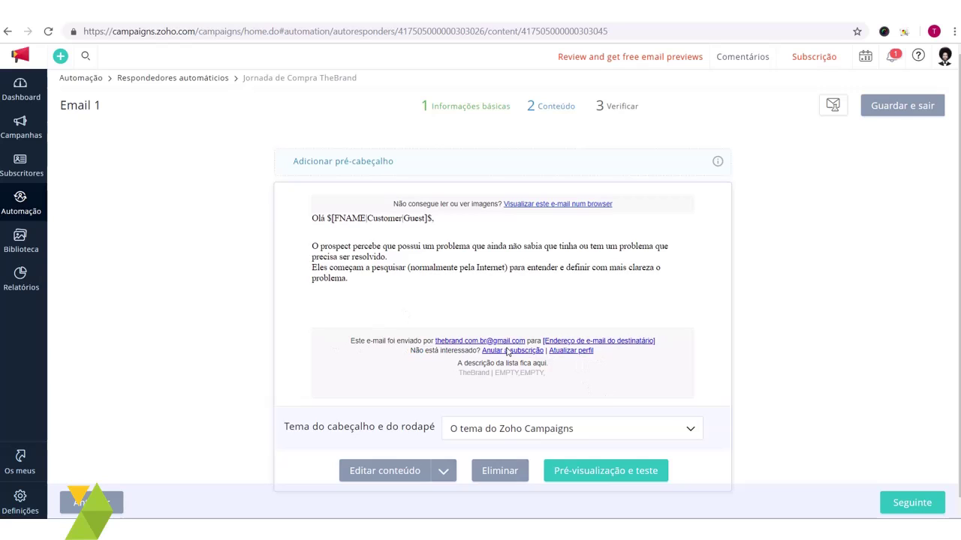
drag(480, 351, 543, 352)
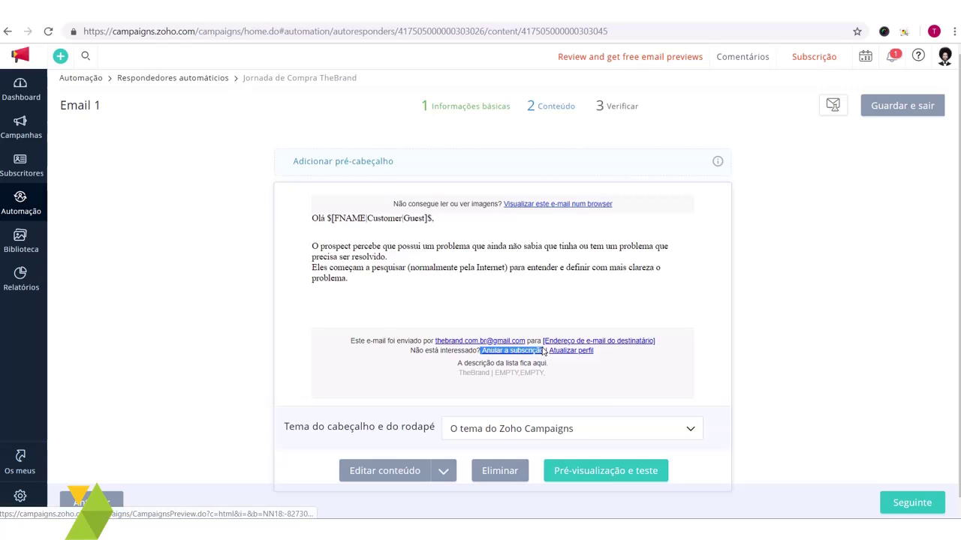
click(352, 295)
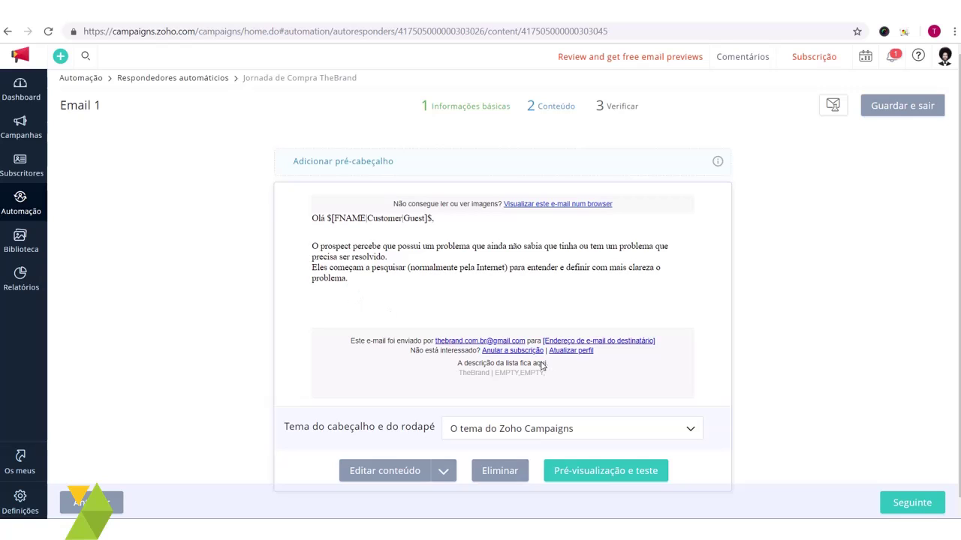
scroll(543, 435, down, 1)
click(551, 425)
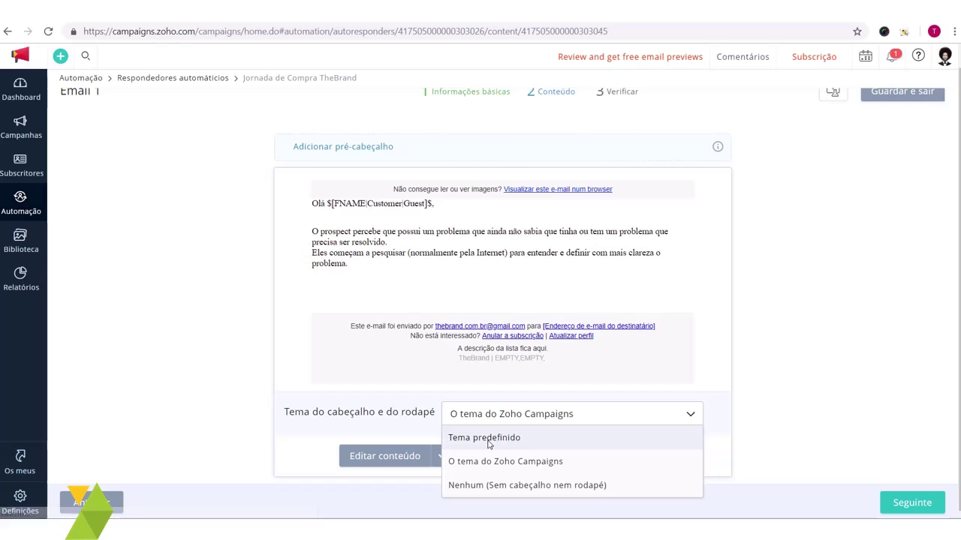
Step: Choose the 'Nenhum (Sem cabeçalho nem rodapé)' theme and confirm it with Guardar
click(547, 489)
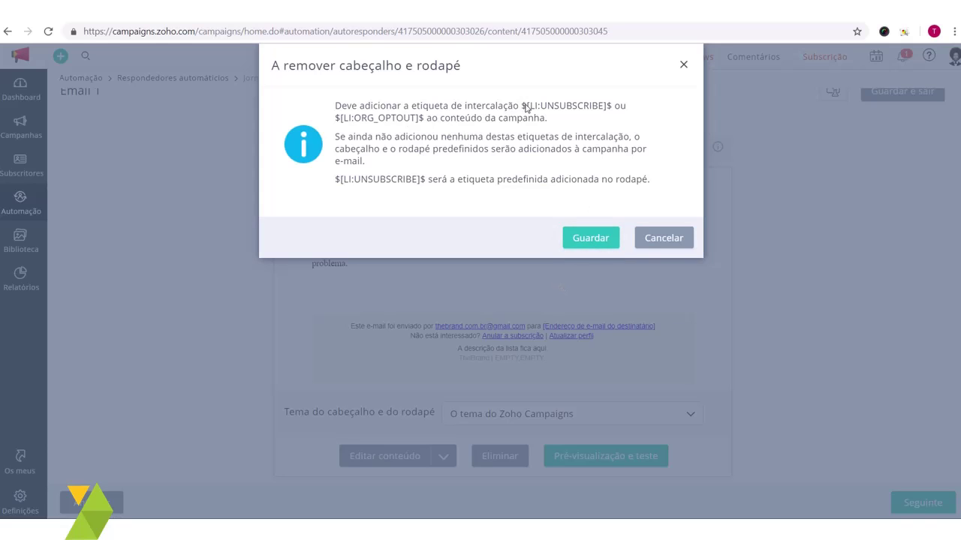
drag(523, 109, 613, 105)
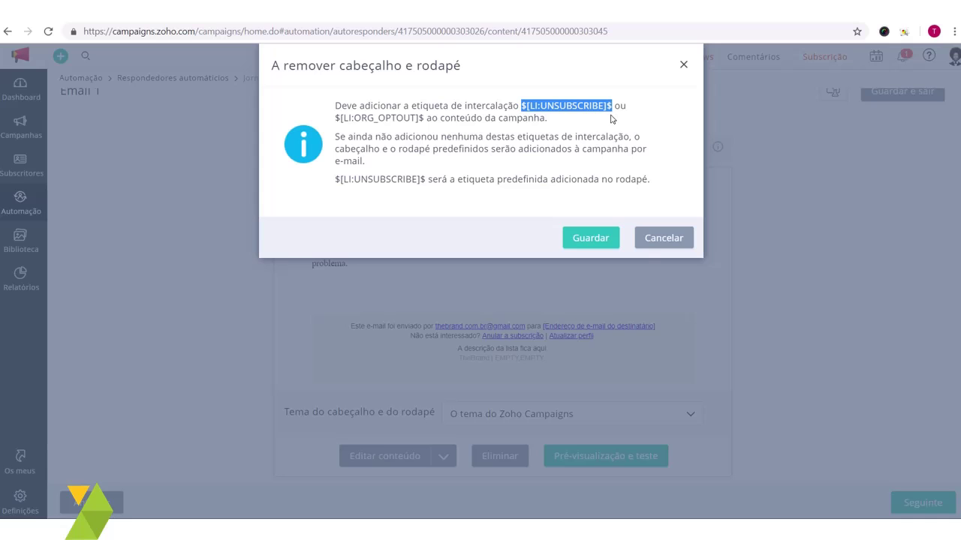
click(590, 239)
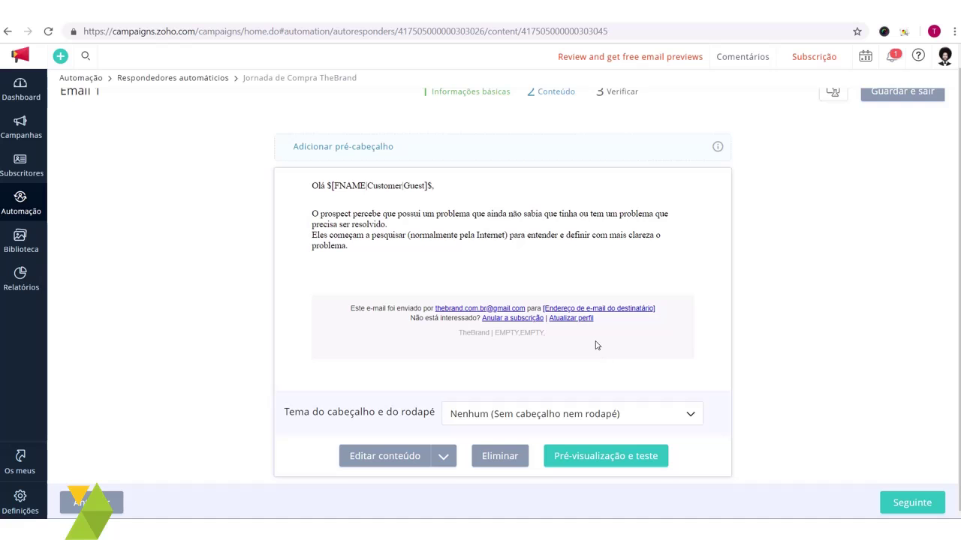
click(547, 417)
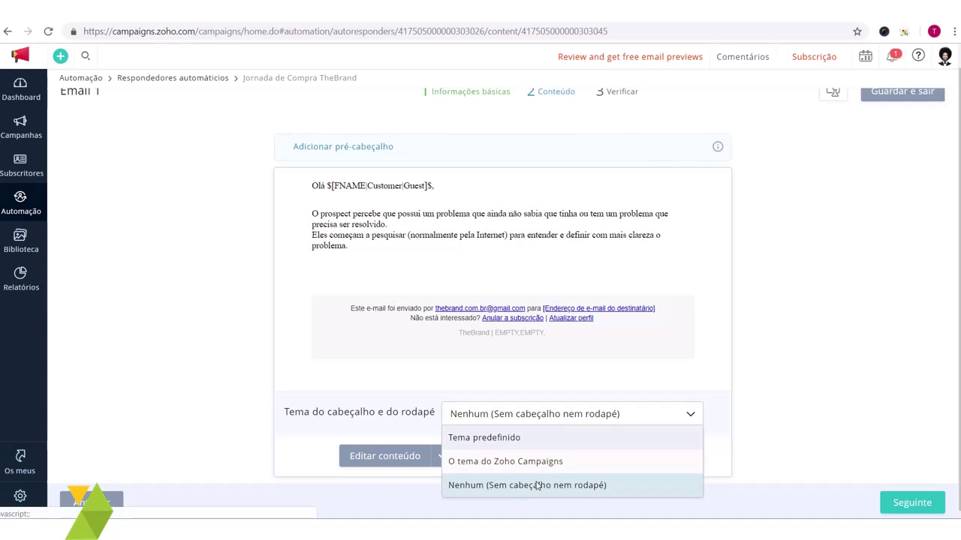
click(547, 485)
click(584, 243)
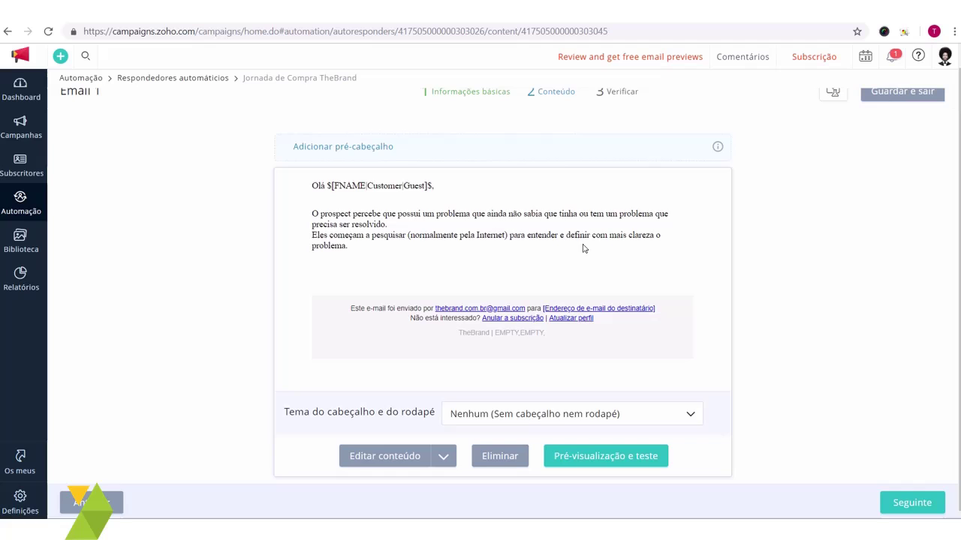
Step: Reopen Email 1's content and type 'Sair da lista.' below the paragraph, then select it
click(395, 457)
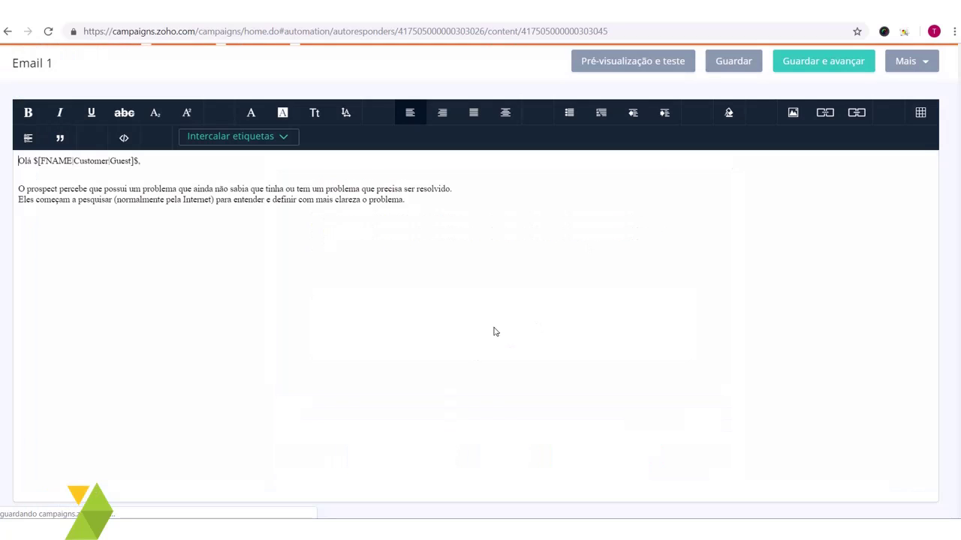
text(Sa)
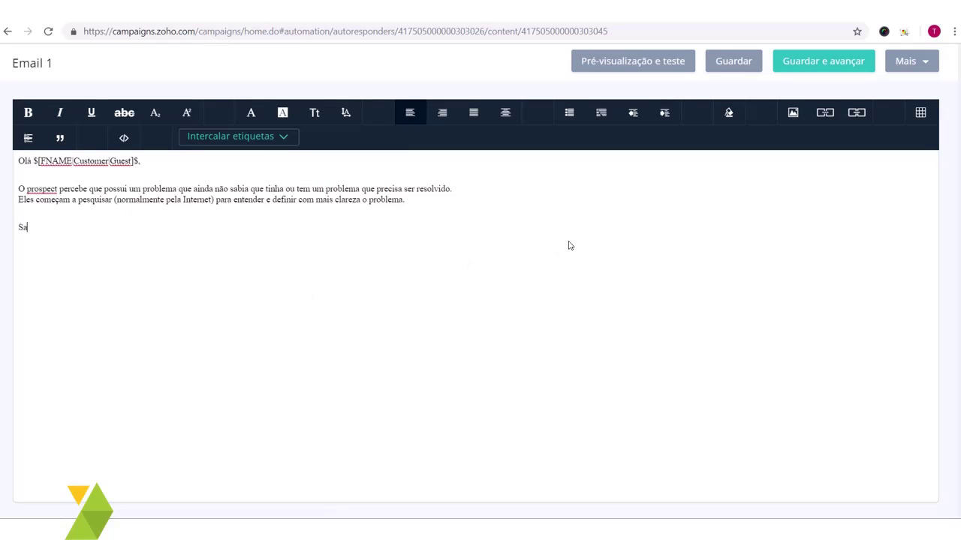
text(ir da lista)
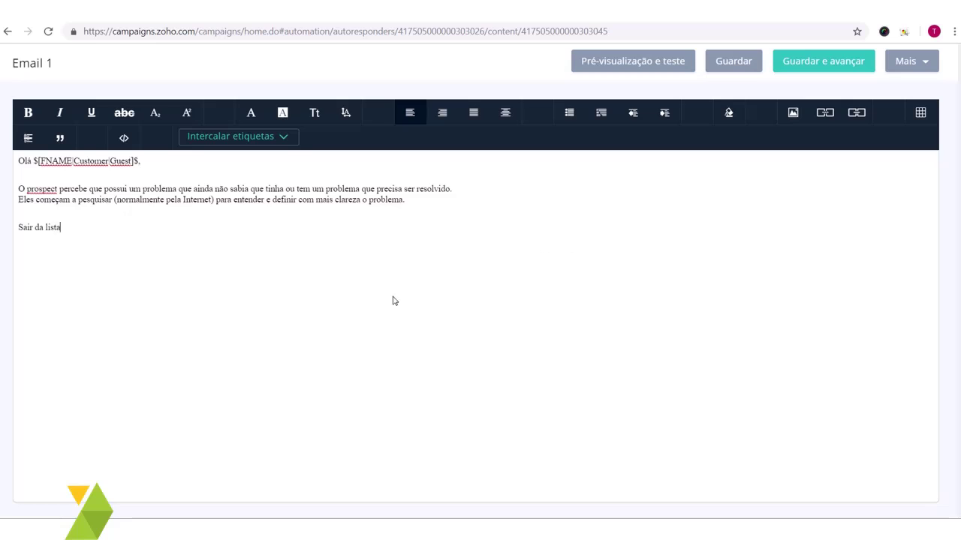
text(.)
drag(79, 229, 8, 230)
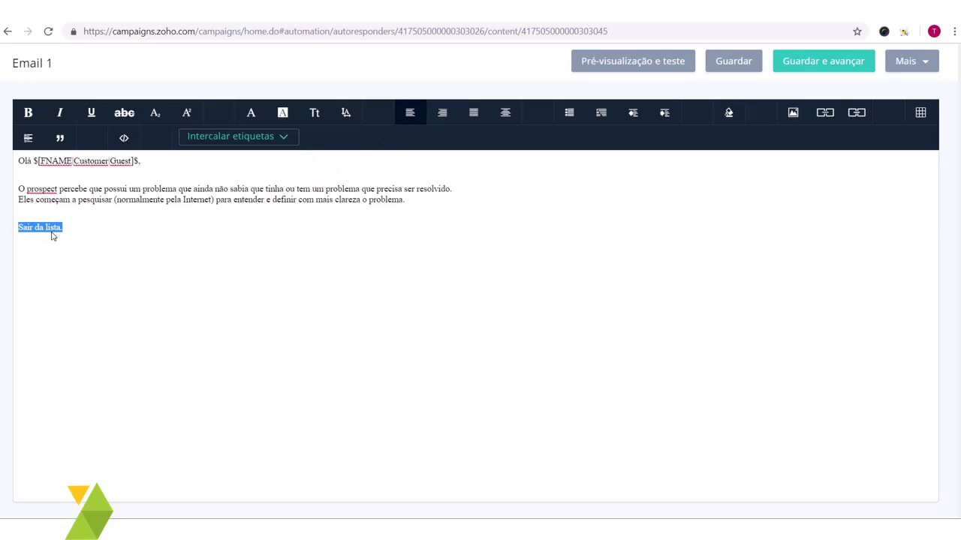
Step: Link the selected 'Sair da lista.' text to the $[LI:UNSUBSCRIBE]$ unsubscribe tag
click(824, 112)
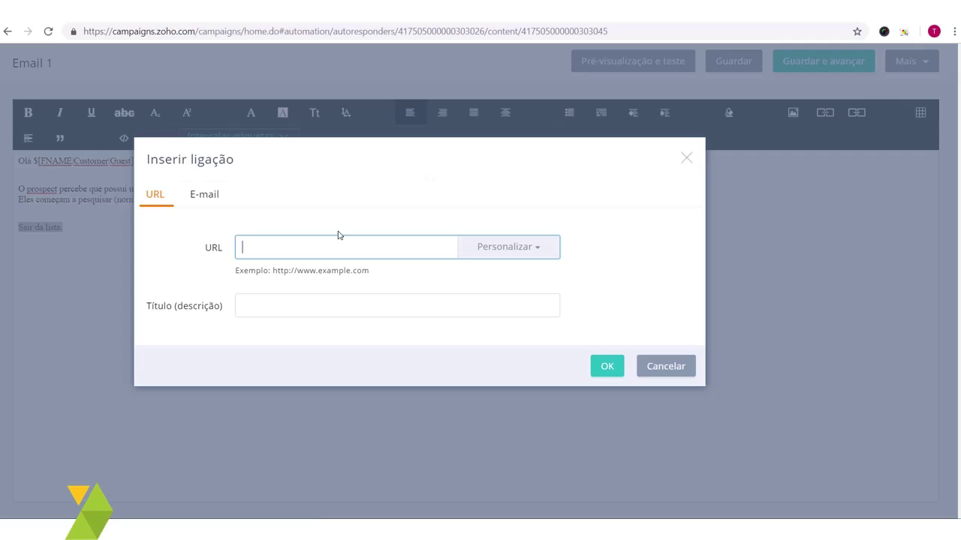
text(${LI:UNSUBSCRIBE}$)
drag(349, 250, 243, 247)
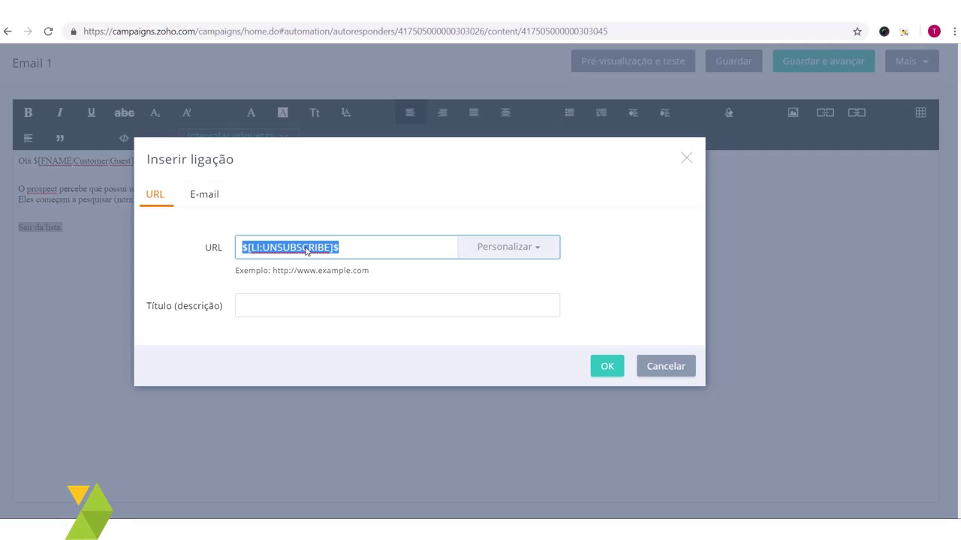
click(309, 251)
drag(350, 250, 226, 250)
click(360, 250)
drag(360, 250, 237, 250)
click(352, 248)
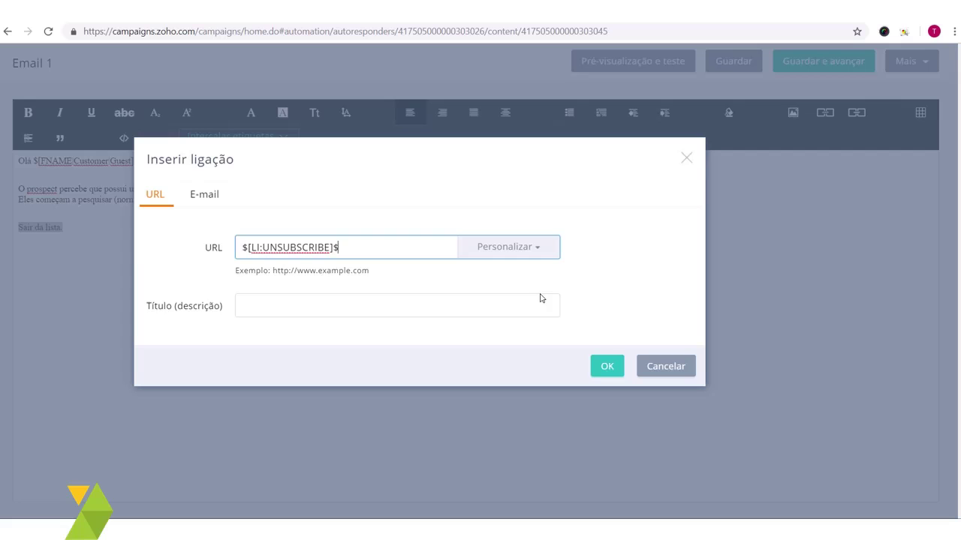
click(609, 366)
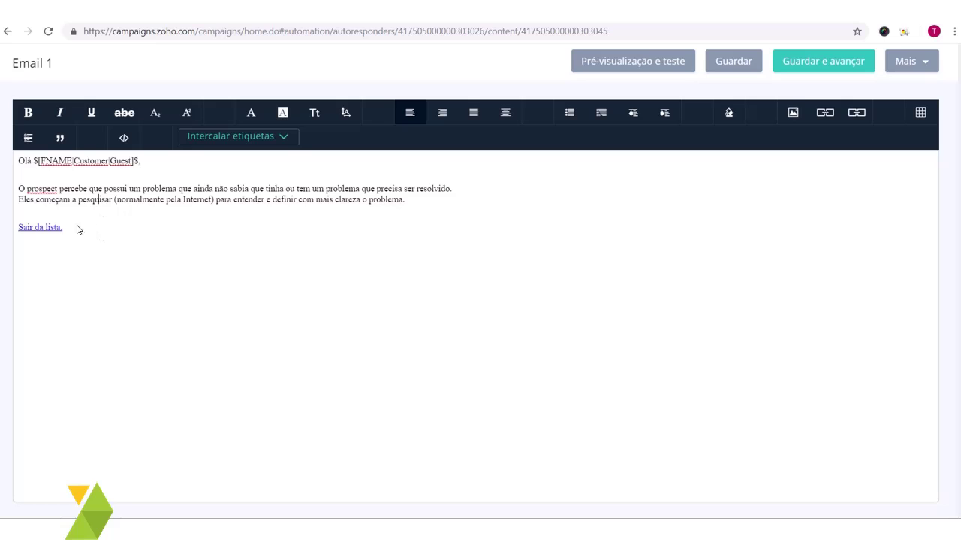
click(166, 200)
key(ctrl+End)
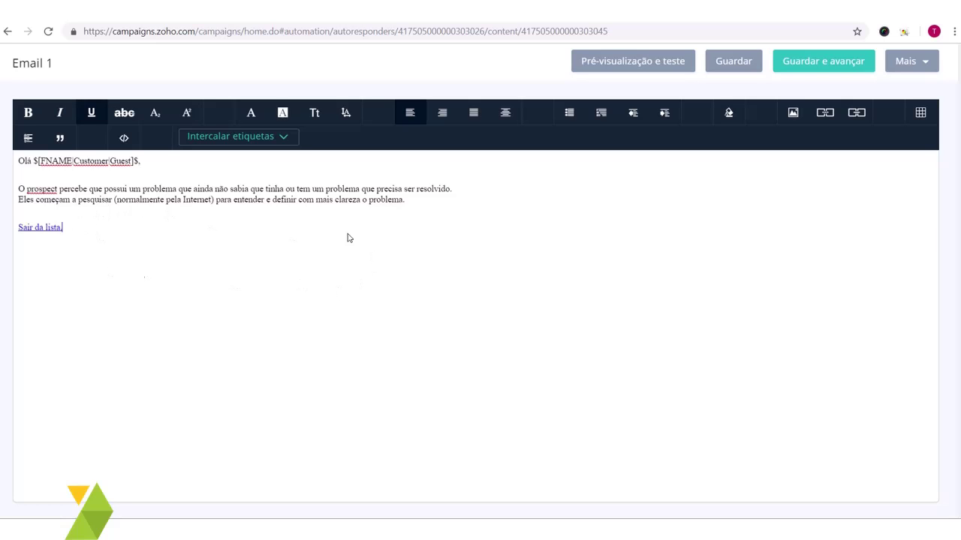
Step: Save Email 1's edited content and confirm it ends with the 'Sair da lista.' link
click(837, 62)
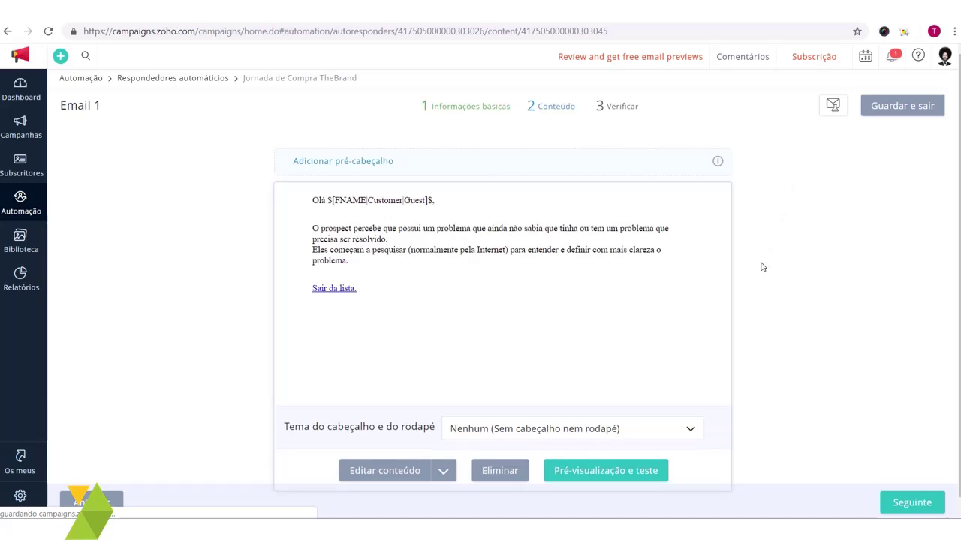
scroll(405, 296, down, 1)
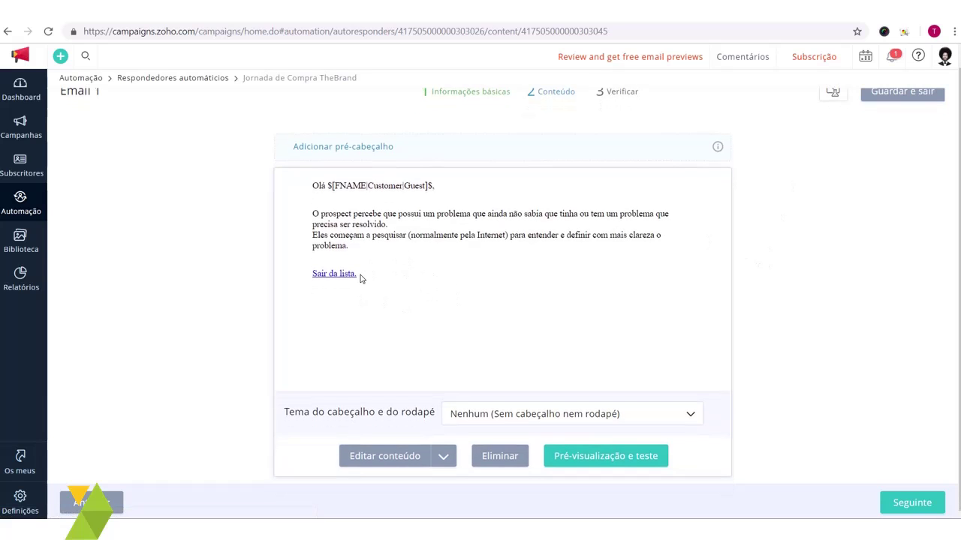
drag(364, 276, 316, 275)
click(401, 274)
scroll(656, 362, up, 1)
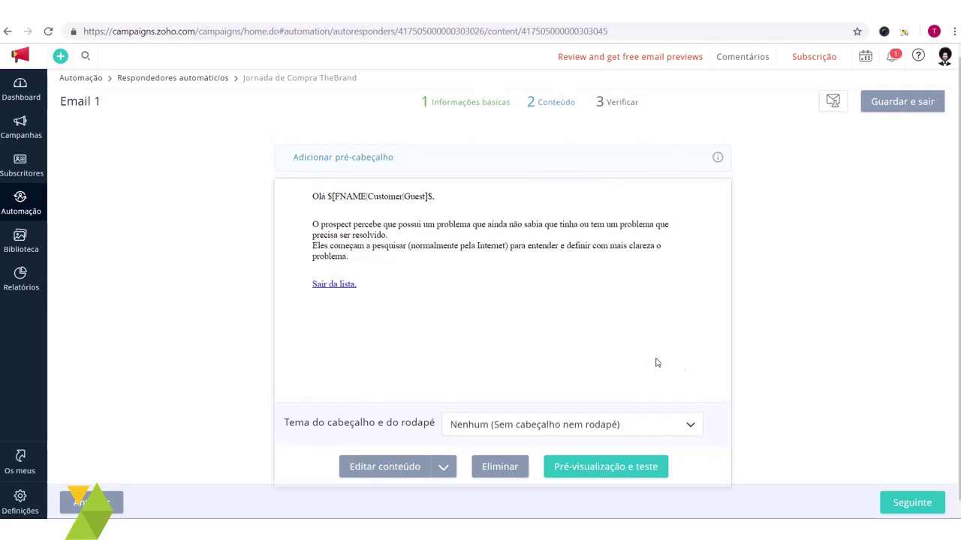
Step: Check Email 1 in the Pré-visualização e teste panel, then close it
click(833, 109)
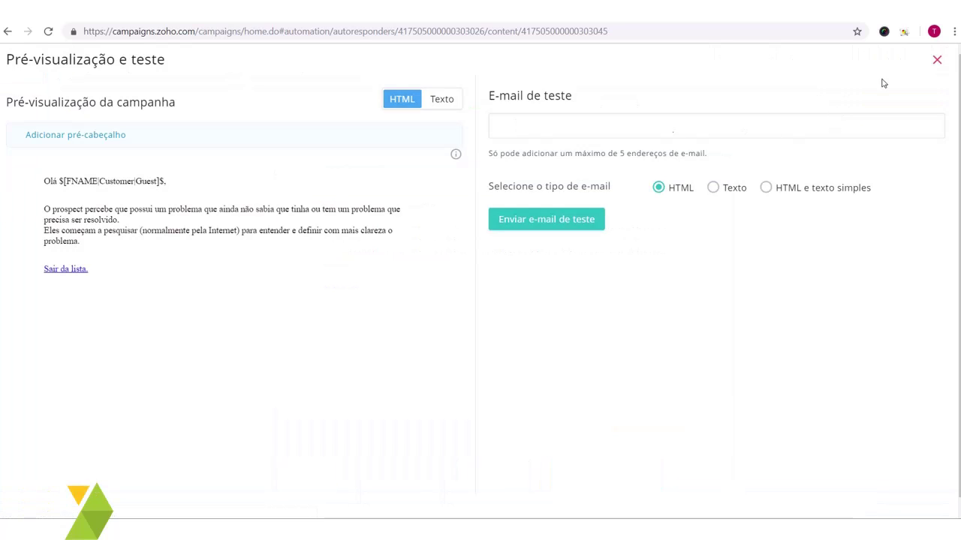
click(937, 60)
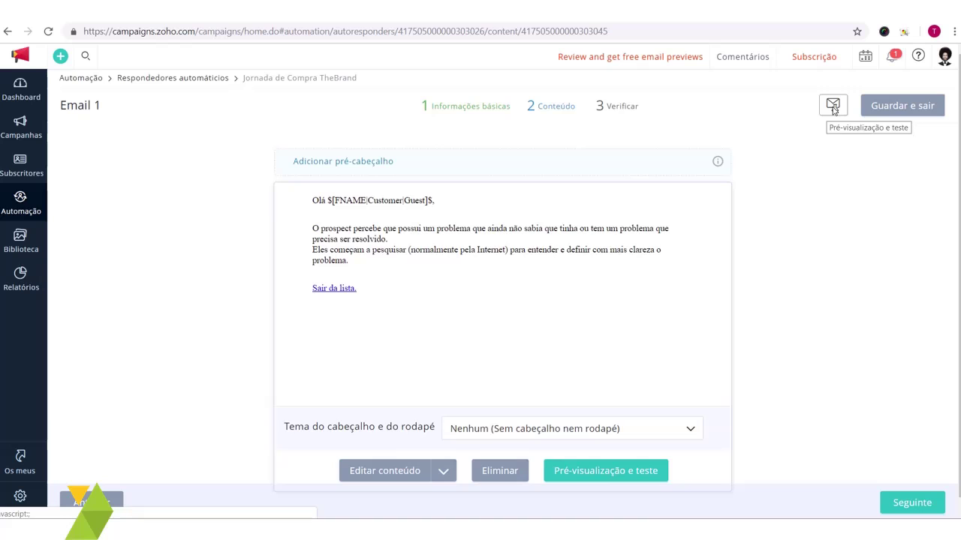
click(833, 107)
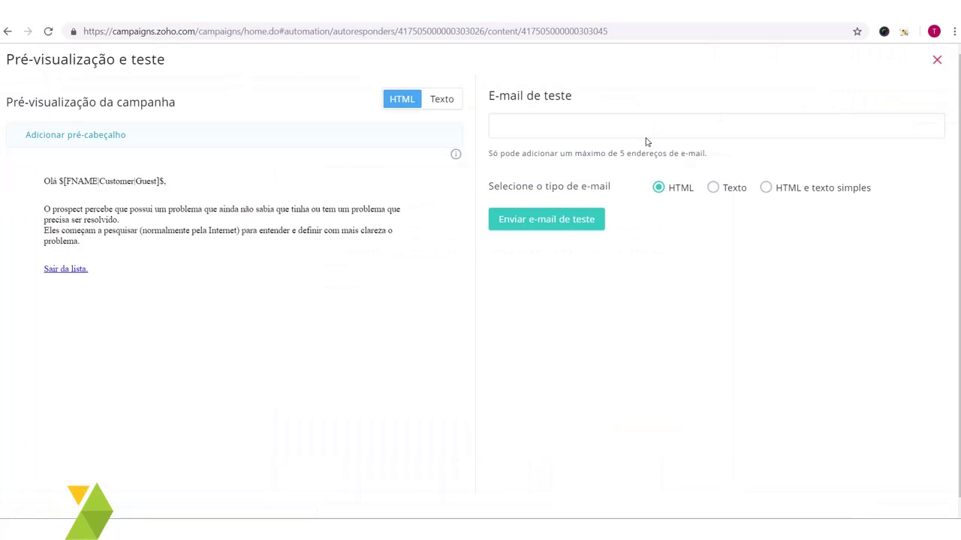
click(660, 126)
click(578, 277)
click(937, 60)
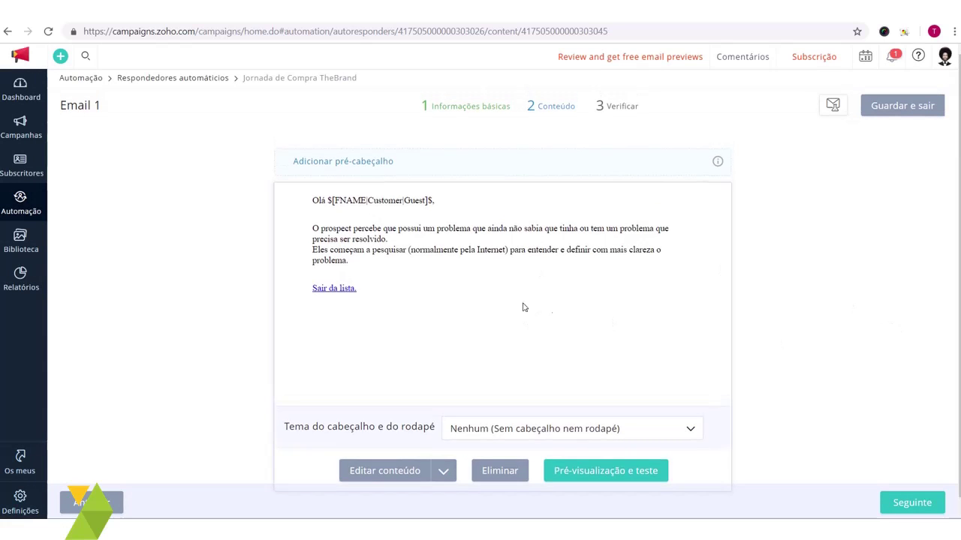
scroll(593, 322, down, 1)
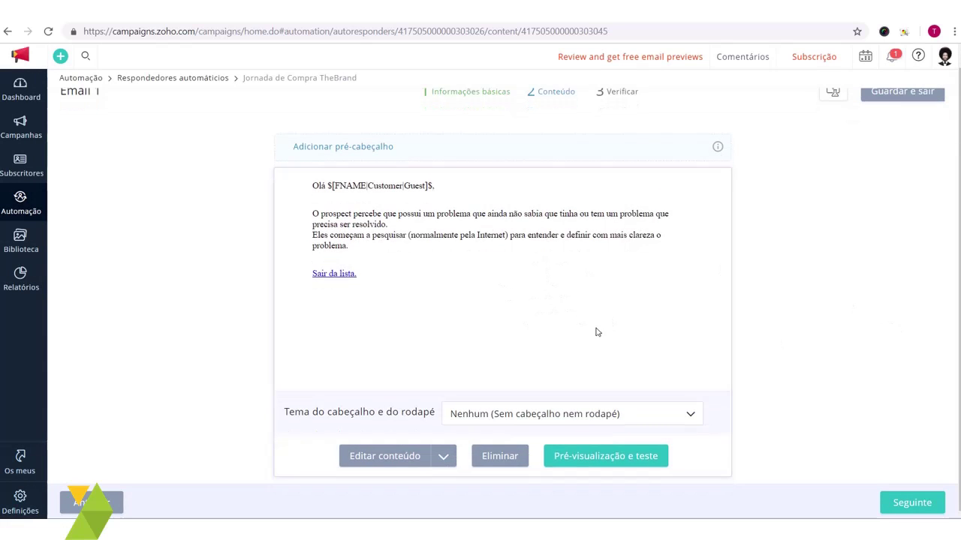
Step: Advance Email 1 to the Verificar step and locate Pontuação do subscritor
click(927, 504)
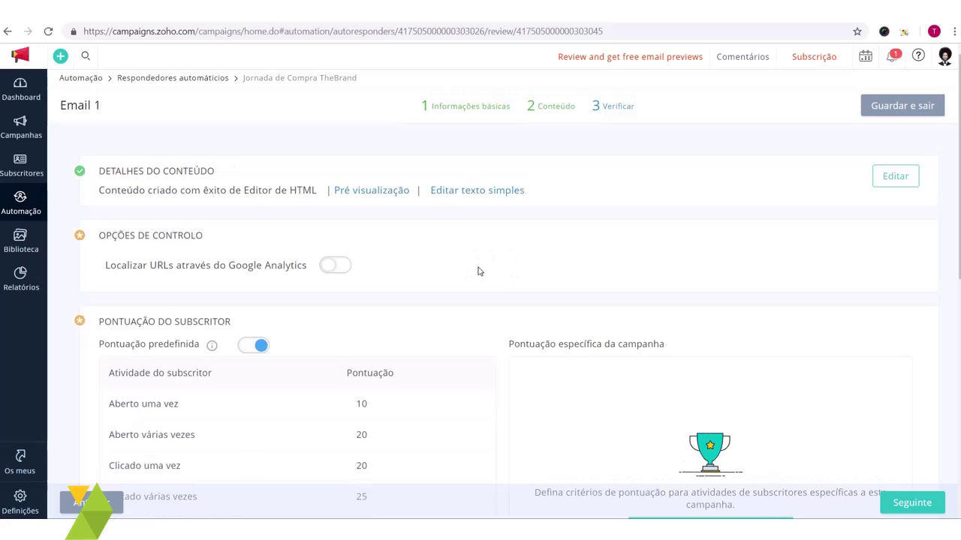
scroll(480, 263, down, 2)
scroll(515, 268, up, 2)
scroll(523, 291, down, 1)
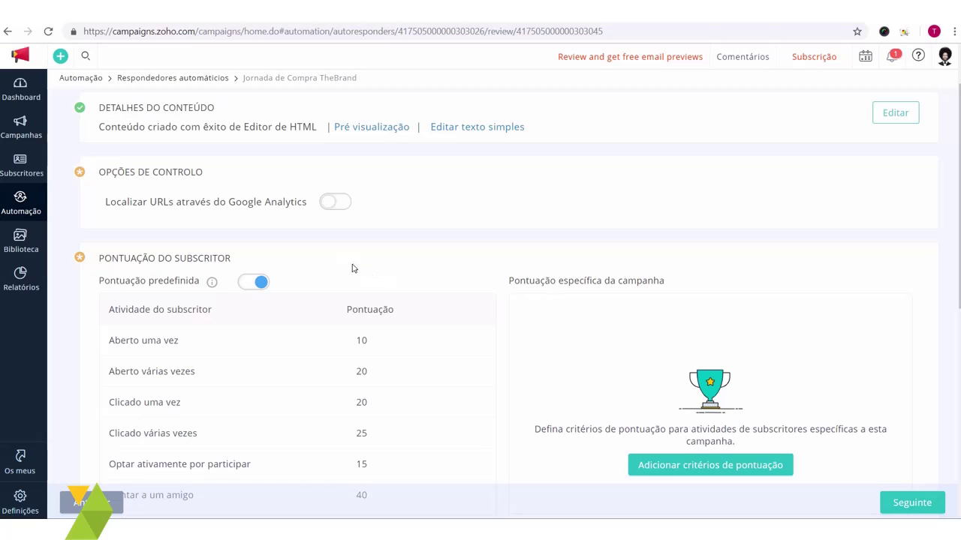
scroll(331, 269, down, 2)
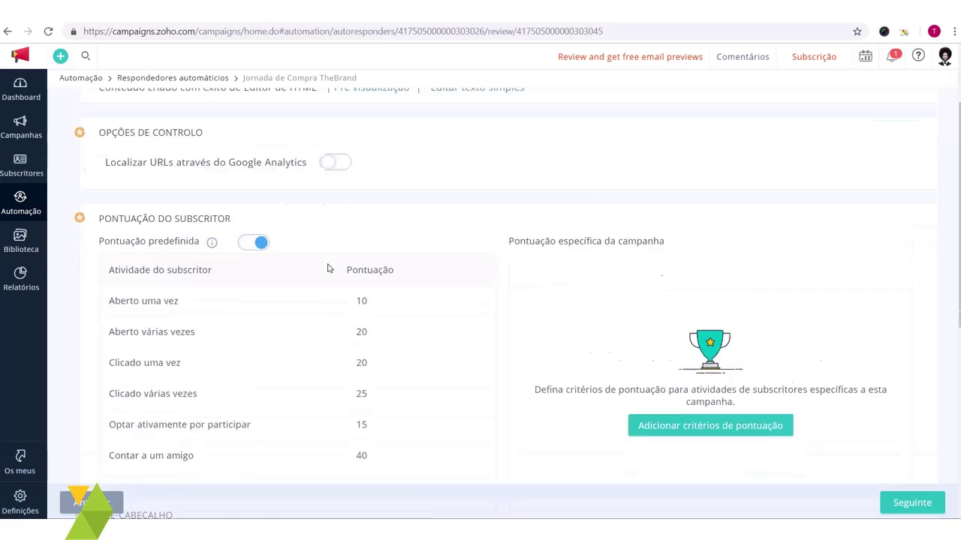
scroll(294, 204, up, 1)
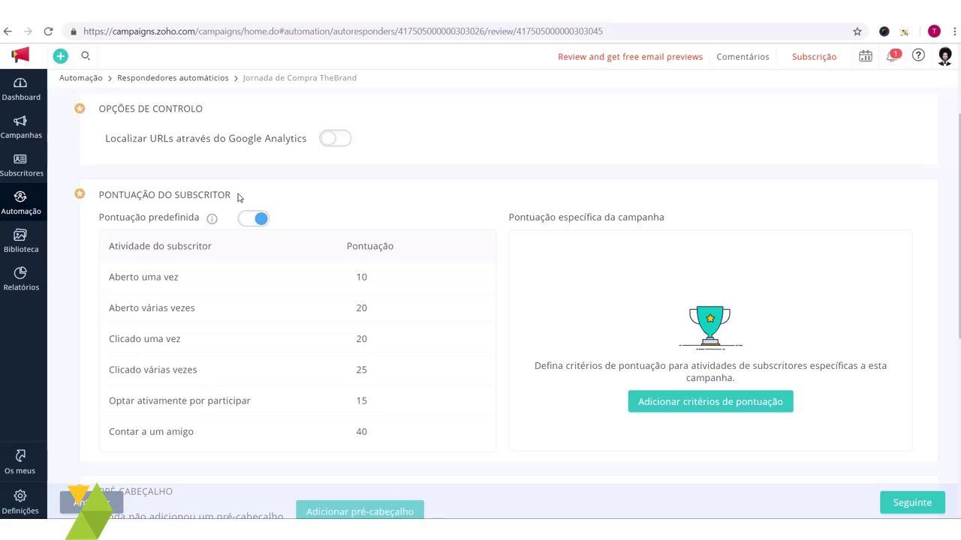
drag(191, 204, 114, 201)
click(323, 194)
Step: Review the default scoring: 10 points for Aberto uma vez, 20 for Aberto várias vezes, plus Clicado uma vez
drag(109, 277, 360, 435)
click(405, 439)
drag(184, 285, 129, 283)
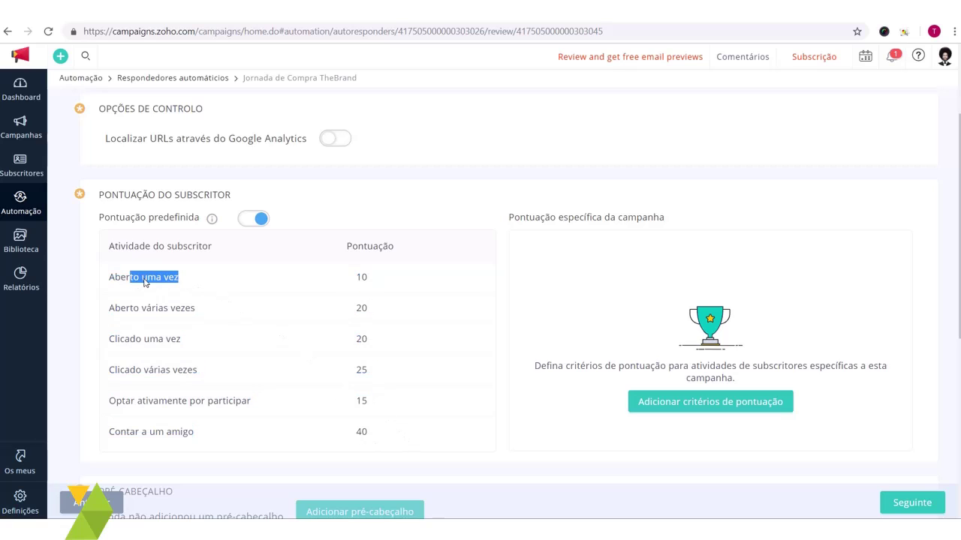
click(222, 285)
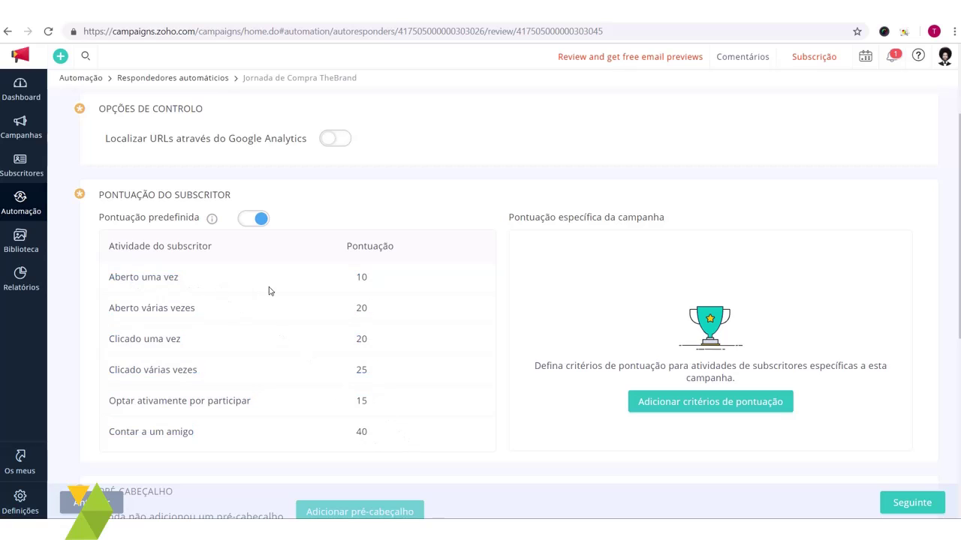
double_click(361, 279)
drag(131, 311, 243, 324)
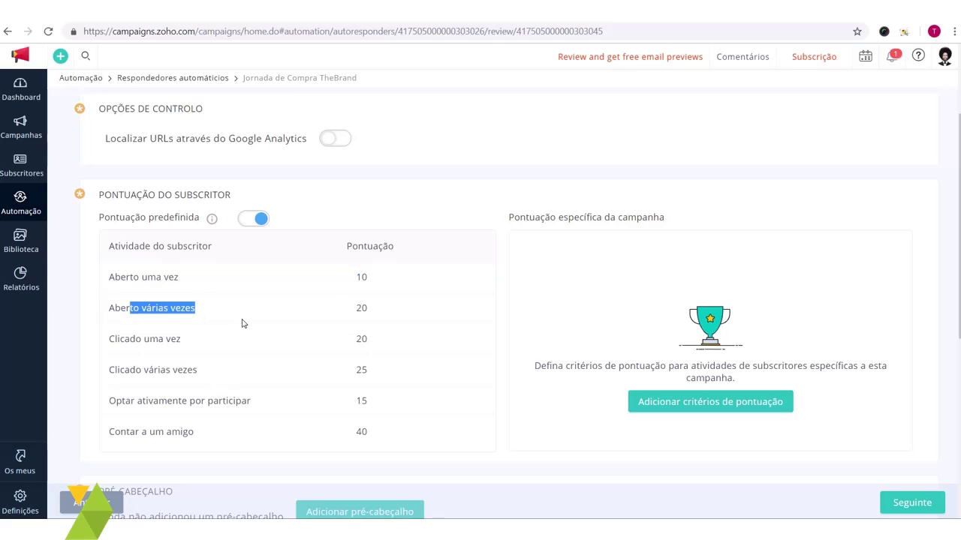
click(251, 330)
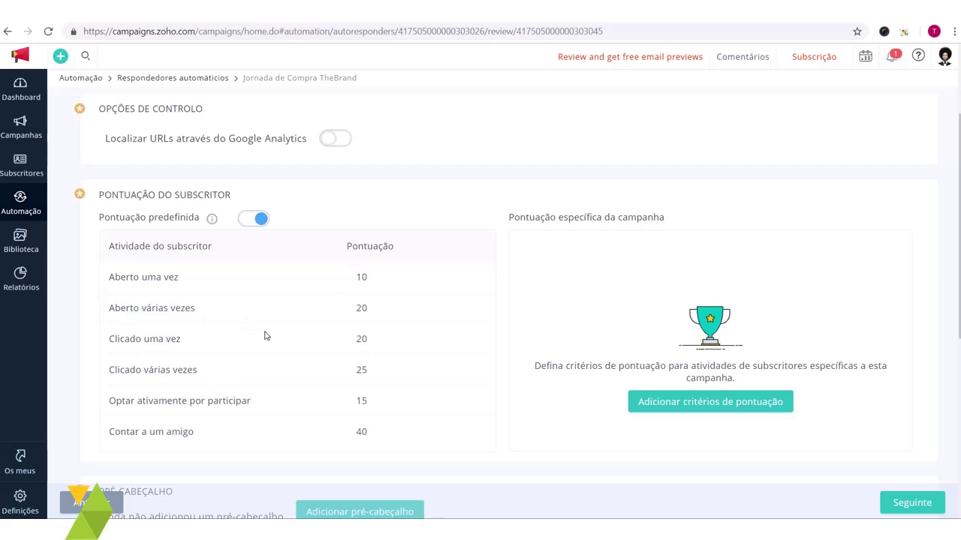
double_click(362, 313)
click(358, 316)
drag(361, 342, 326, 347)
click(347, 360)
scroll(223, 259, up, 1)
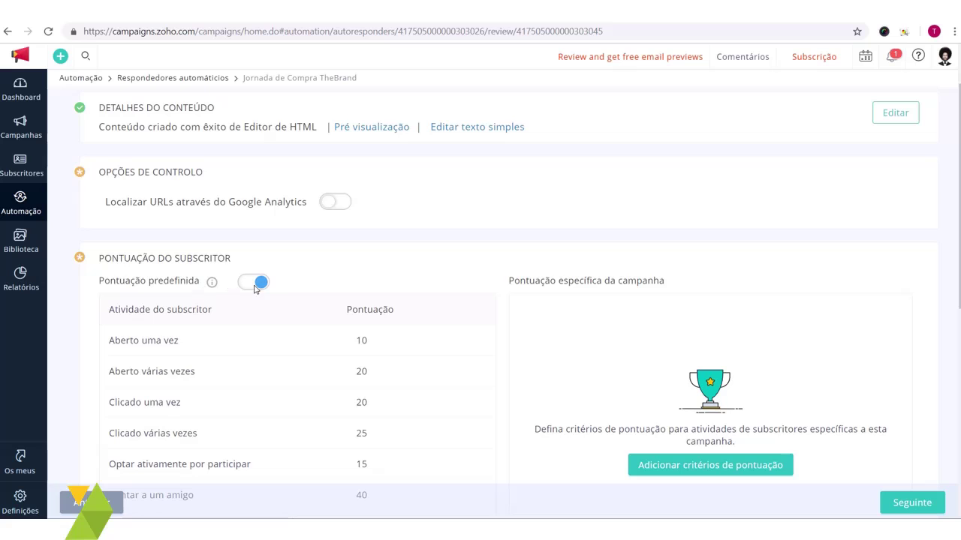
scroll(420, 315, down, 5)
scroll(601, 322, up, 3)
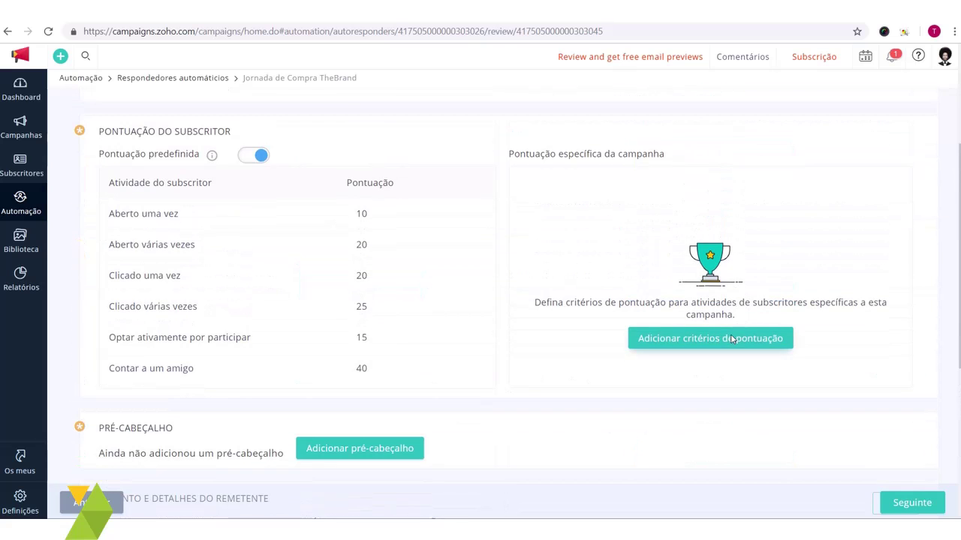
scroll(734, 330, up, 1)
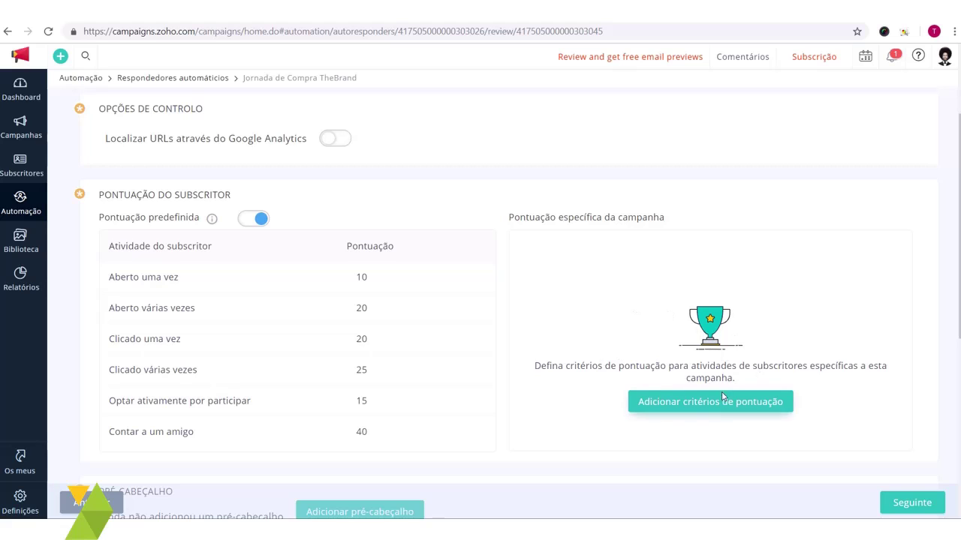
Step: Switch off the Pontuação predefinida toggle for Email 1's subscriber scoring
drag(726, 377, 633, 337)
click(675, 346)
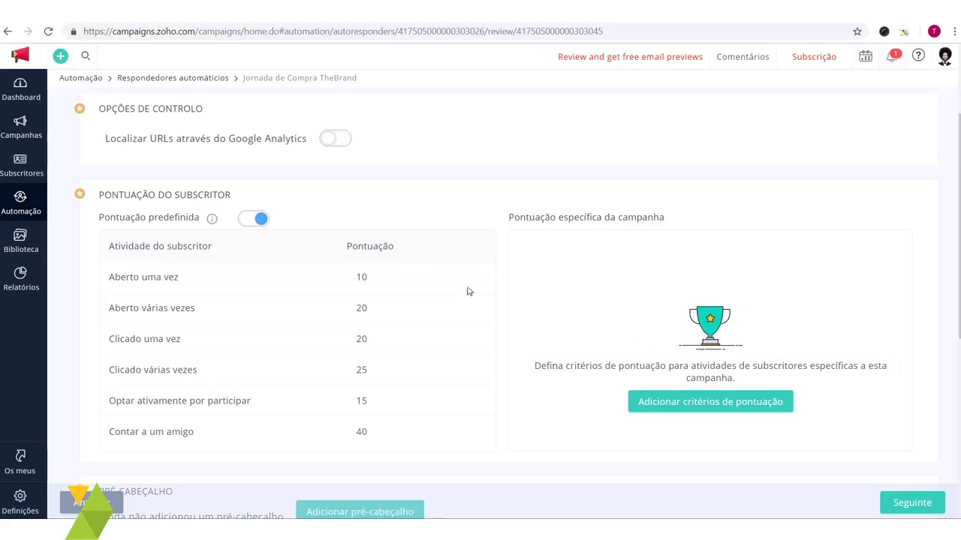
click(261, 220)
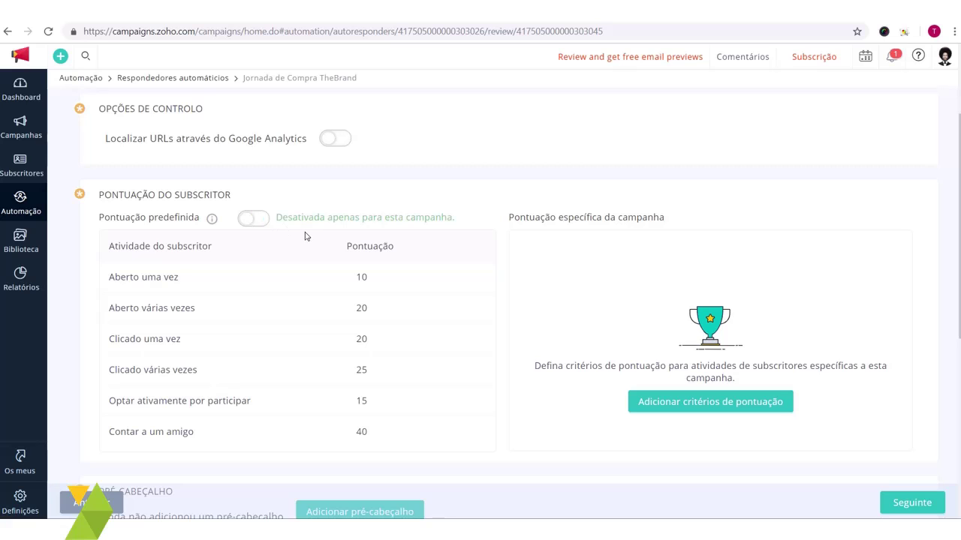
scroll(498, 280, up, 2)
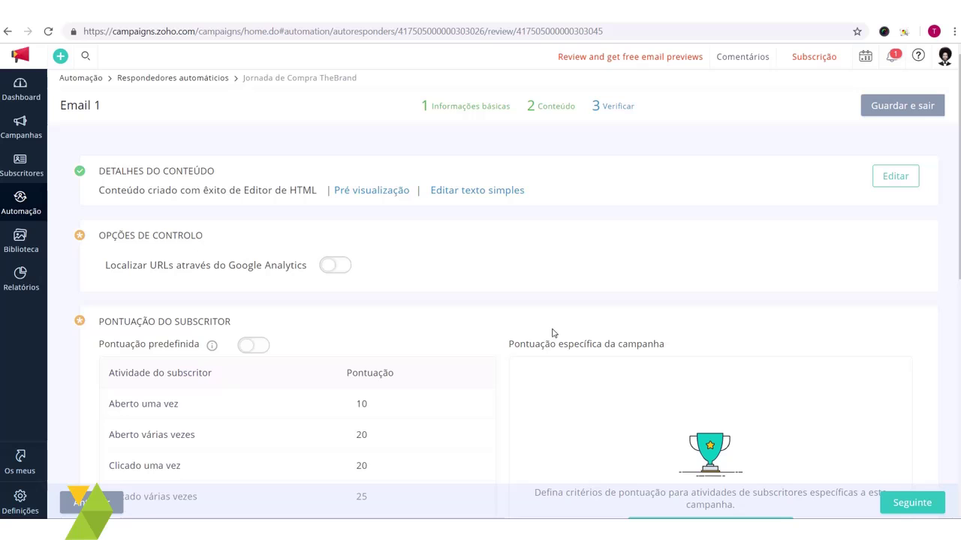
scroll(548, 331, down, 3)
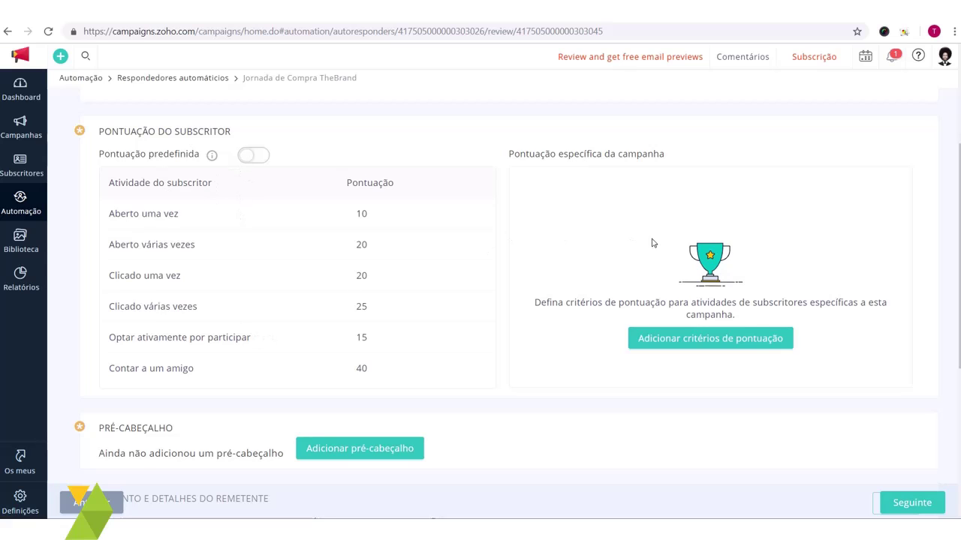
Step: Add a campaign scoring criterion named 'Abertura de email' worth 5 points
click(735, 343)
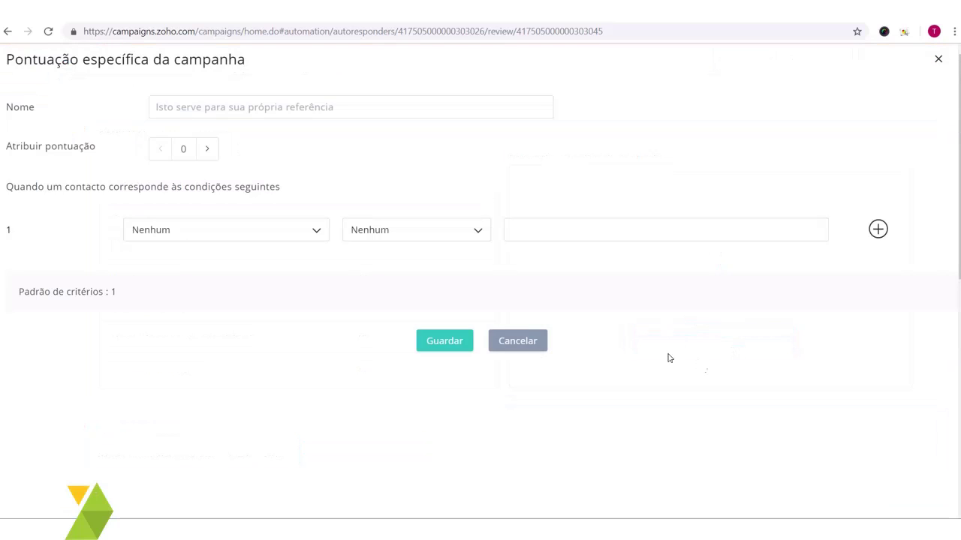
click(244, 109)
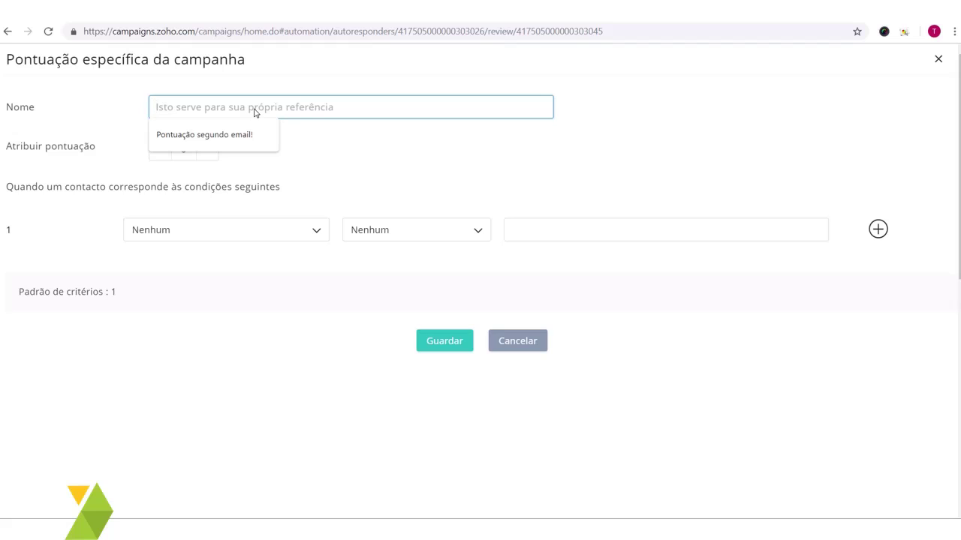
text(Abr)
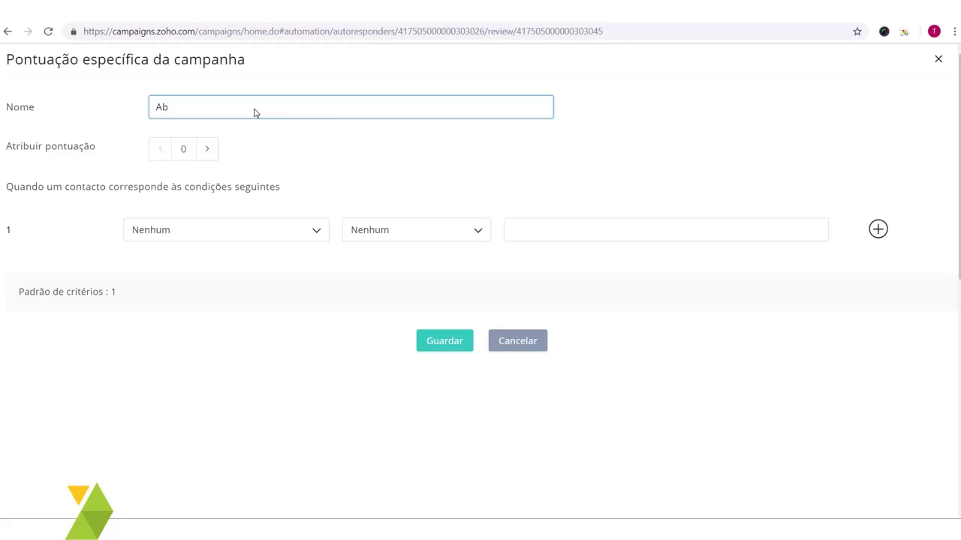
text(ertura de email)
drag(241, 113, 157, 101)
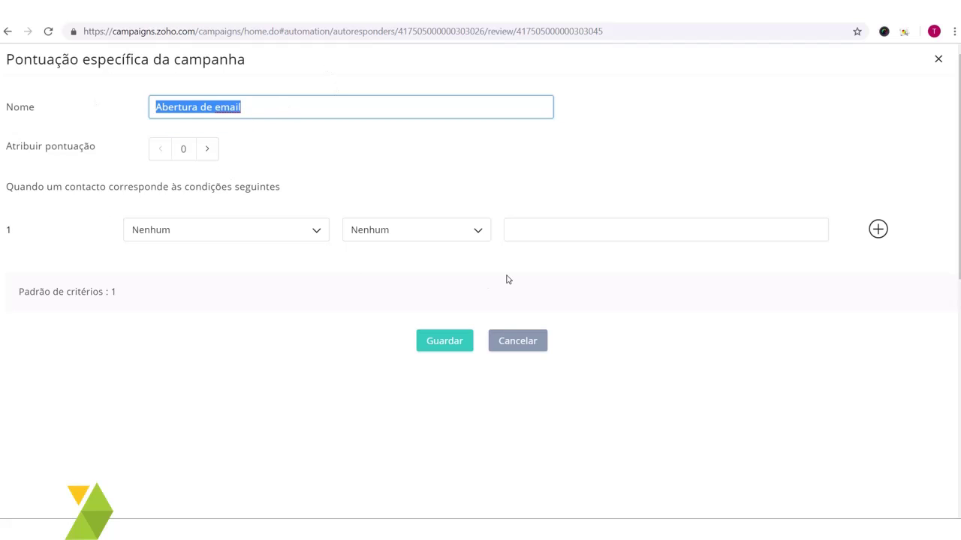
click(207, 150)
click(207, 149)
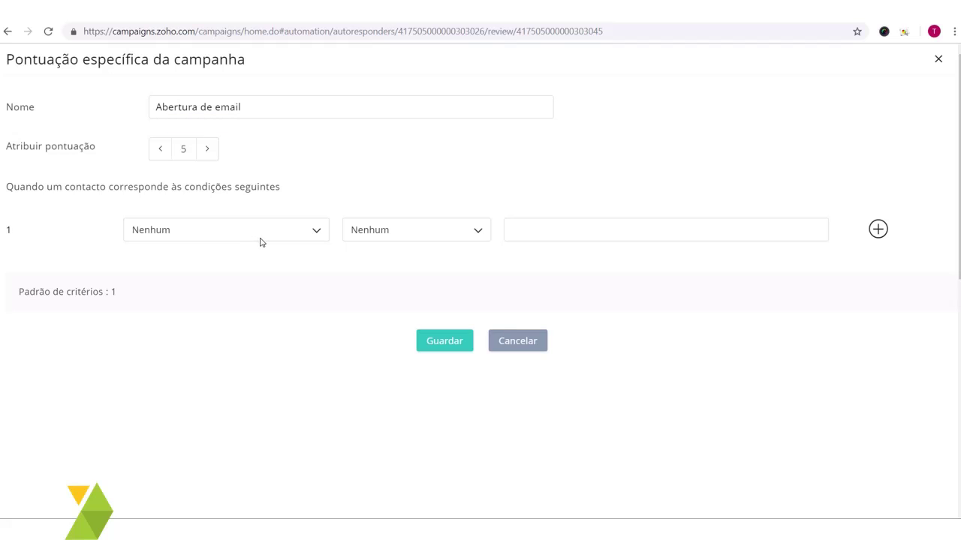
Step: Set the criterion's condition to Contagem de aberturas >= 1
click(306, 231)
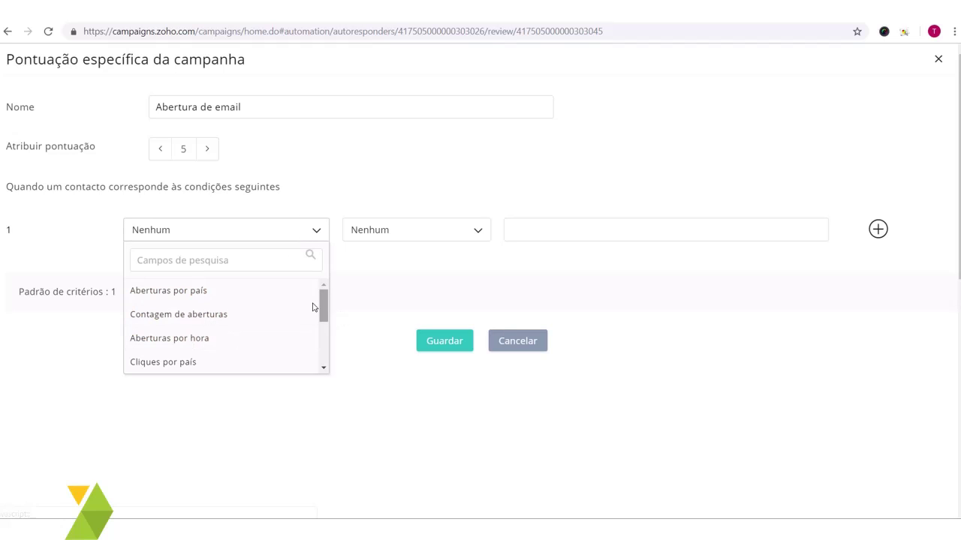
click(202, 315)
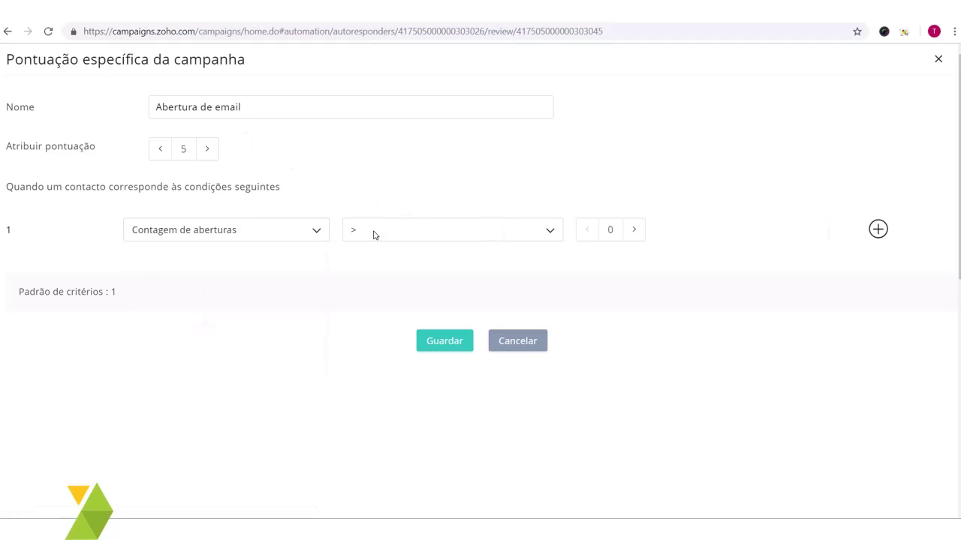
click(634, 230)
click(310, 112)
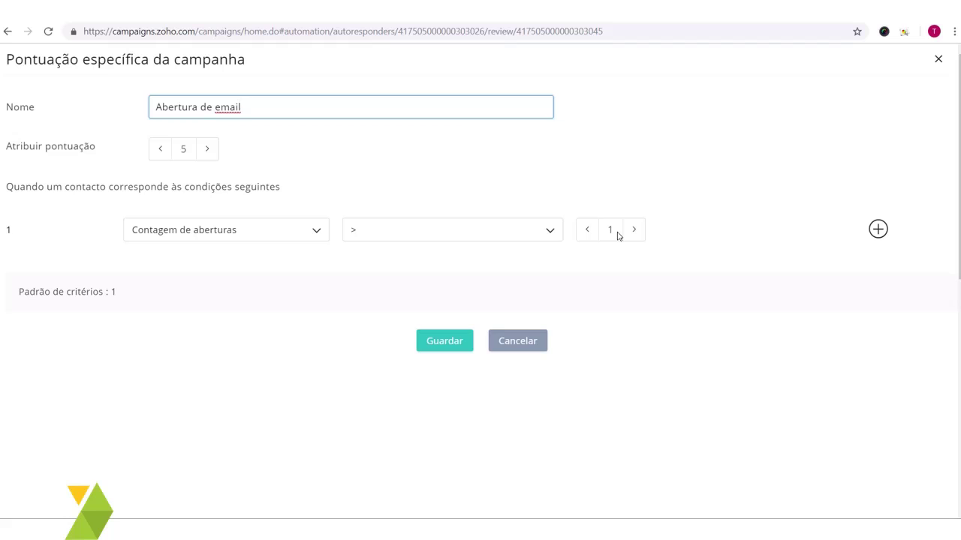
click(532, 232)
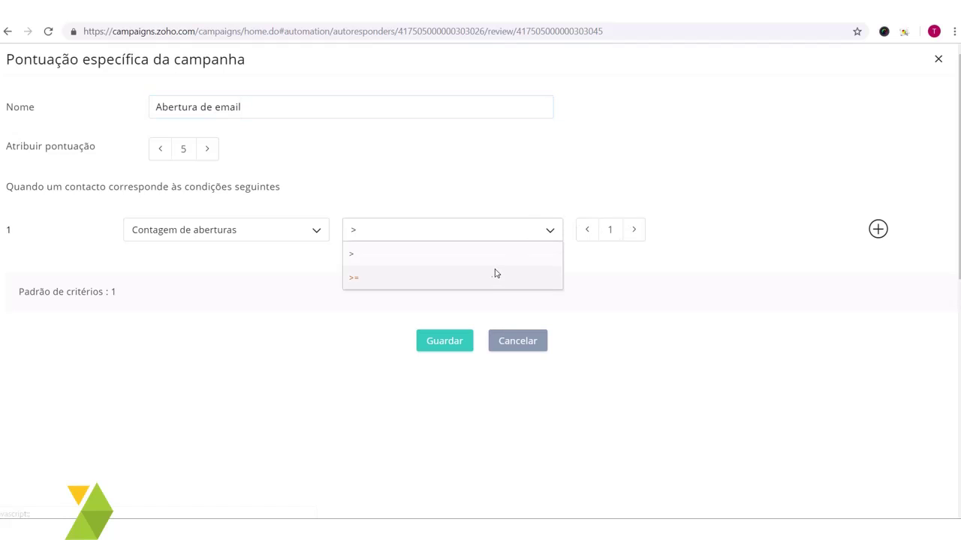
click(411, 280)
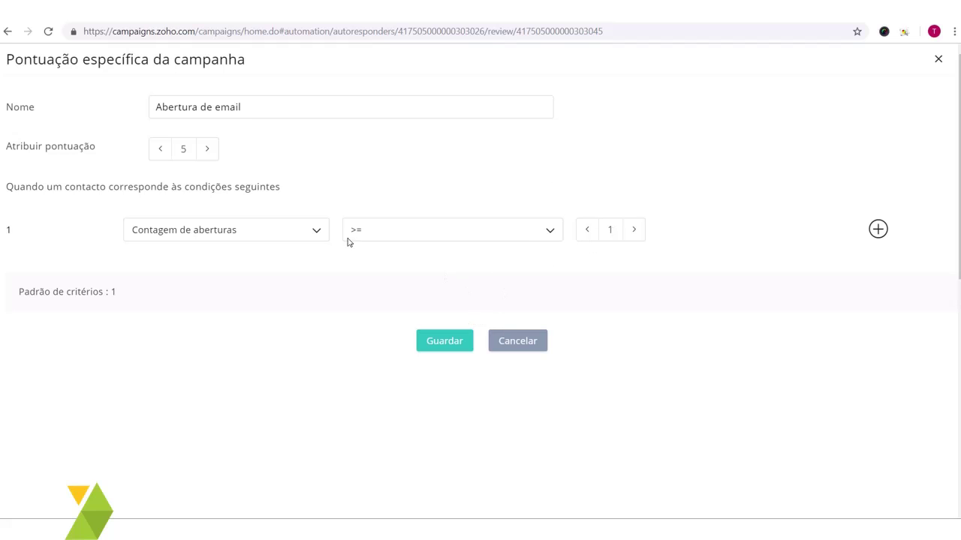
Step: Add a second condition row based on Aberturas por país, leaving the country unset
click(877, 229)
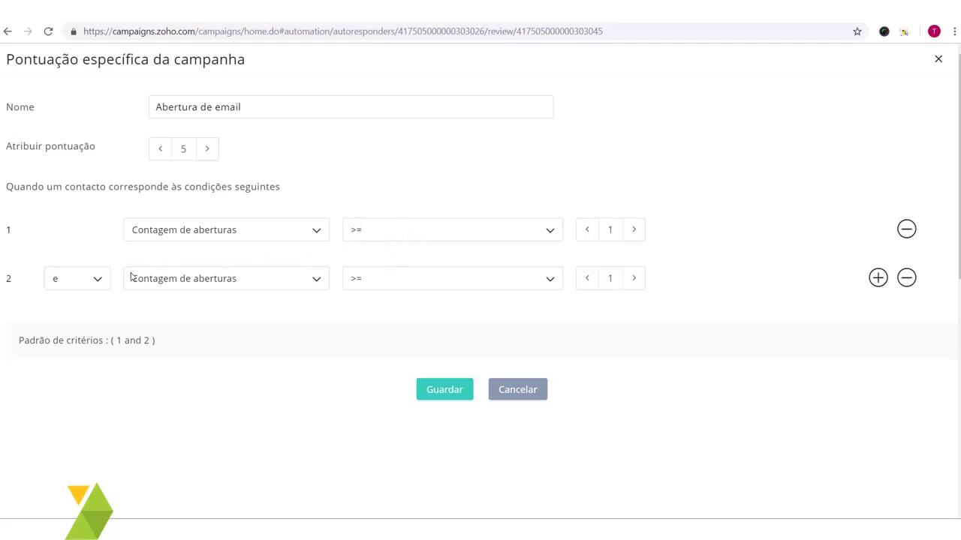
click(98, 279)
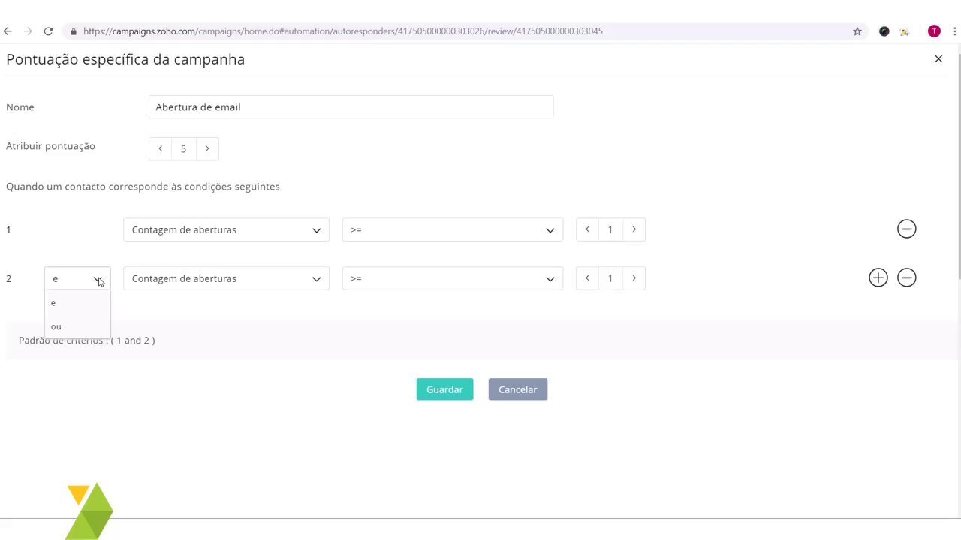
click(171, 285)
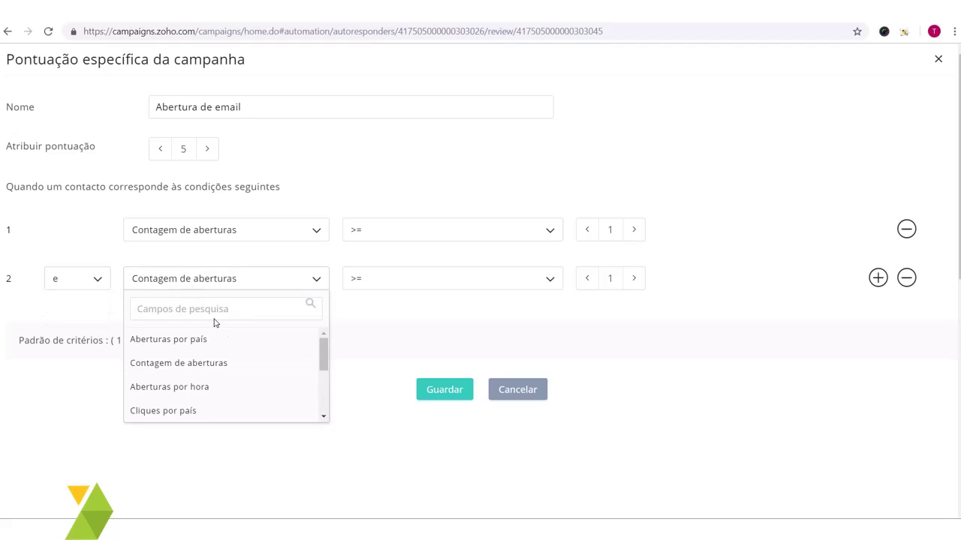
click(275, 339)
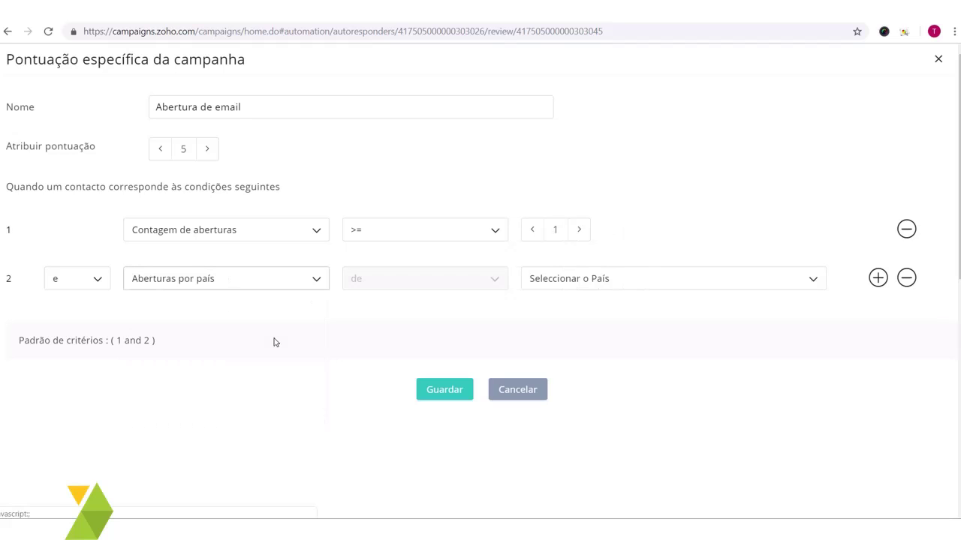
click(570, 278)
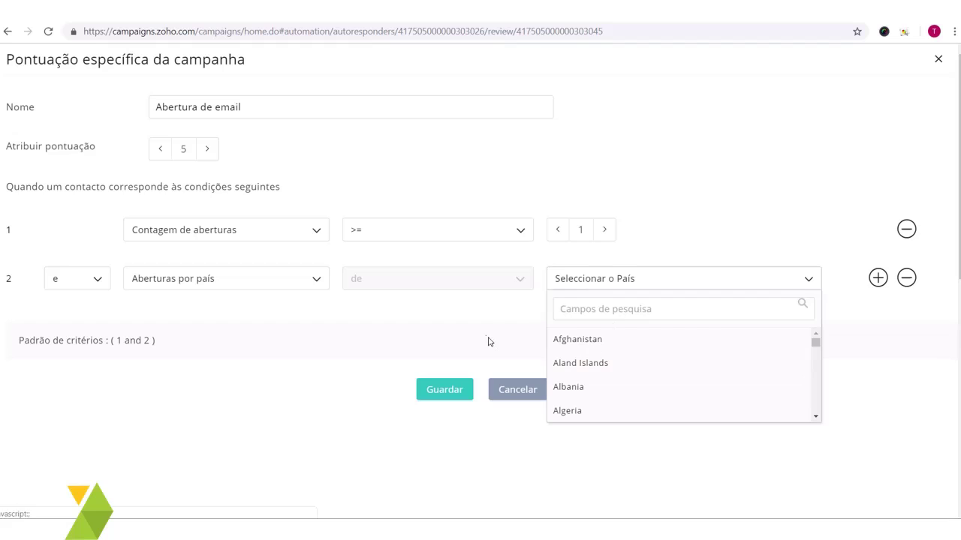
click(467, 320)
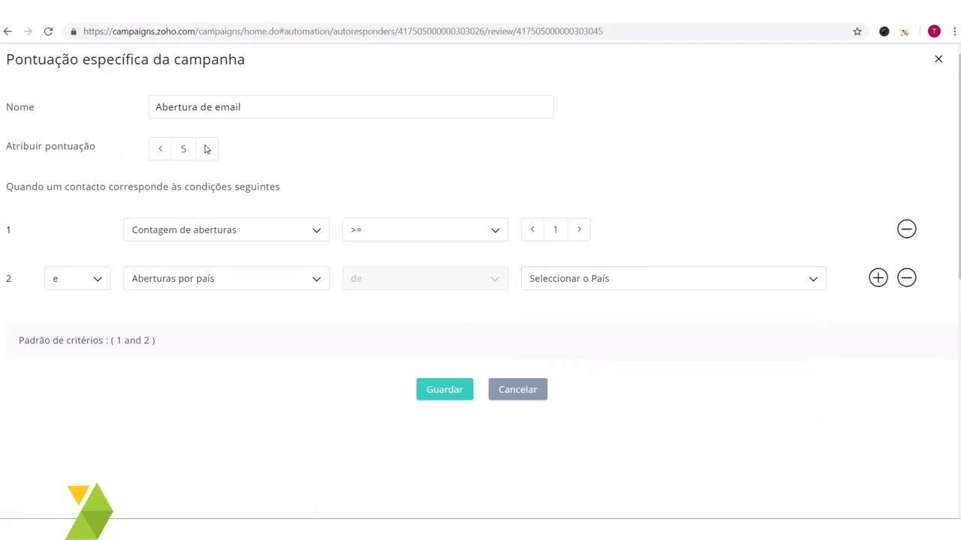
double_click(177, 155)
Step: Drop the Aberturas por país row, review the 5-point Abertura de email criterion, and continue
click(906, 278)
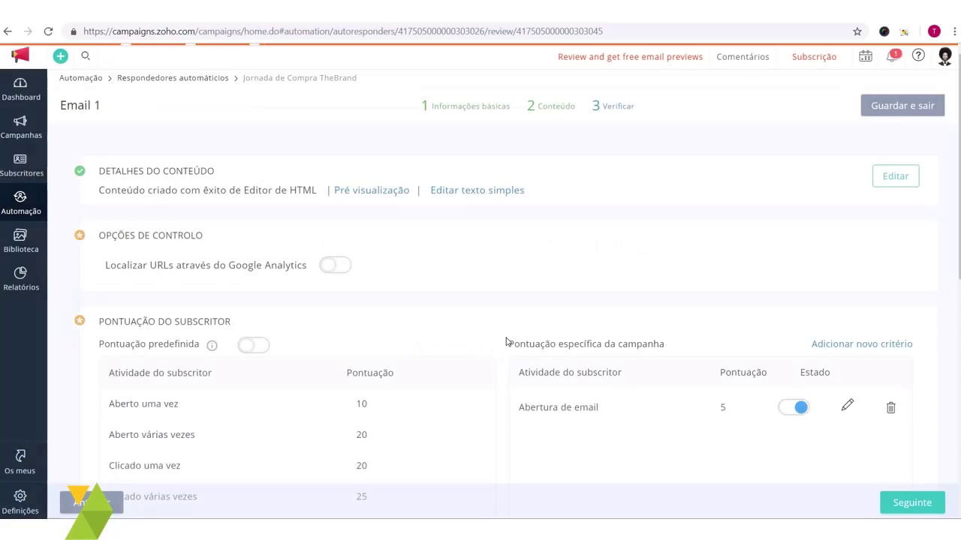
scroll(757, 289, down, 2)
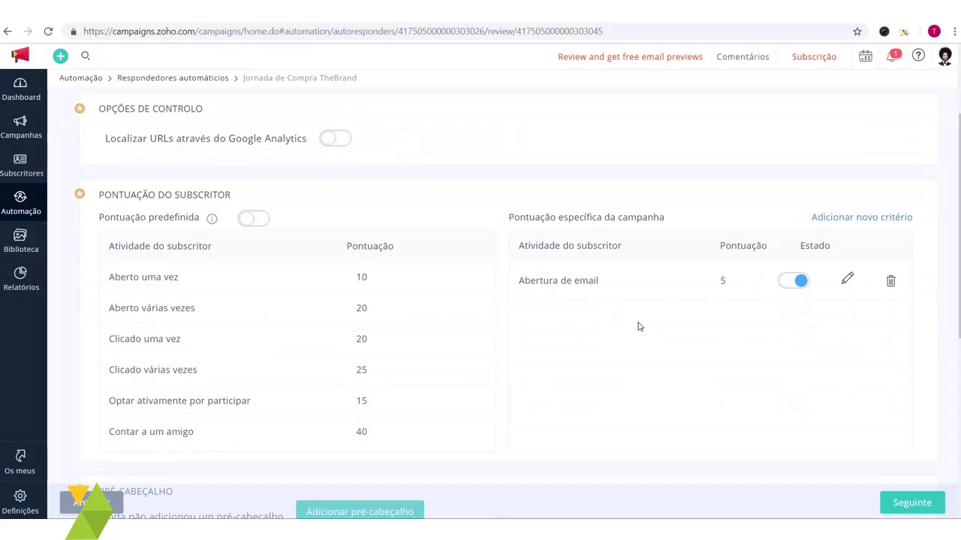
scroll(643, 268, up, 1)
scroll(691, 314, down, 3)
scroll(691, 315, up, 2)
scroll(693, 322, down, 2)
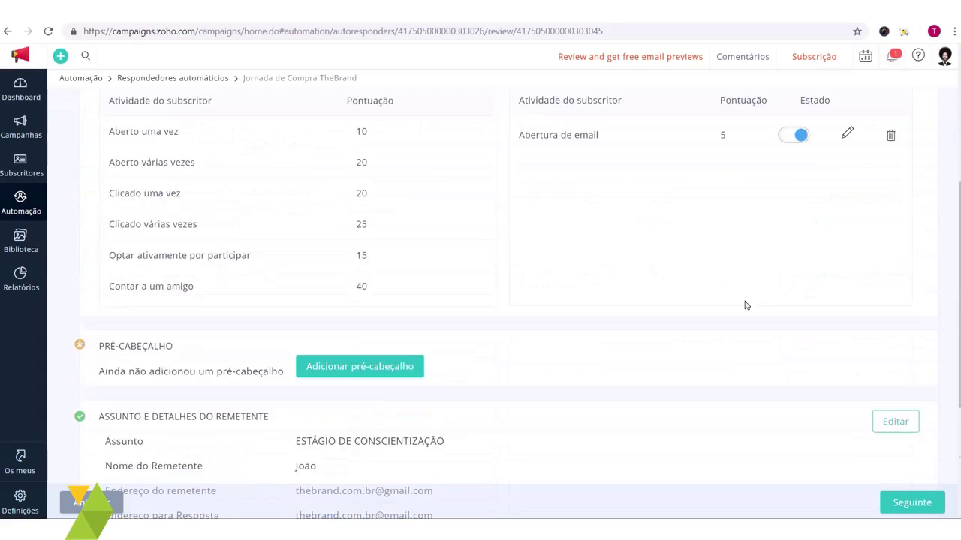
scroll(746, 305, up, 2)
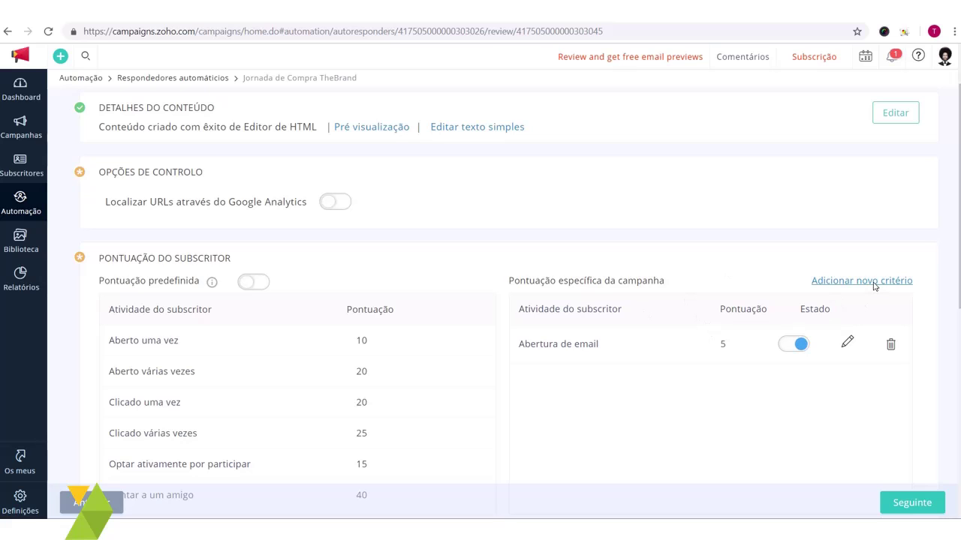
scroll(663, 244, up, 2)
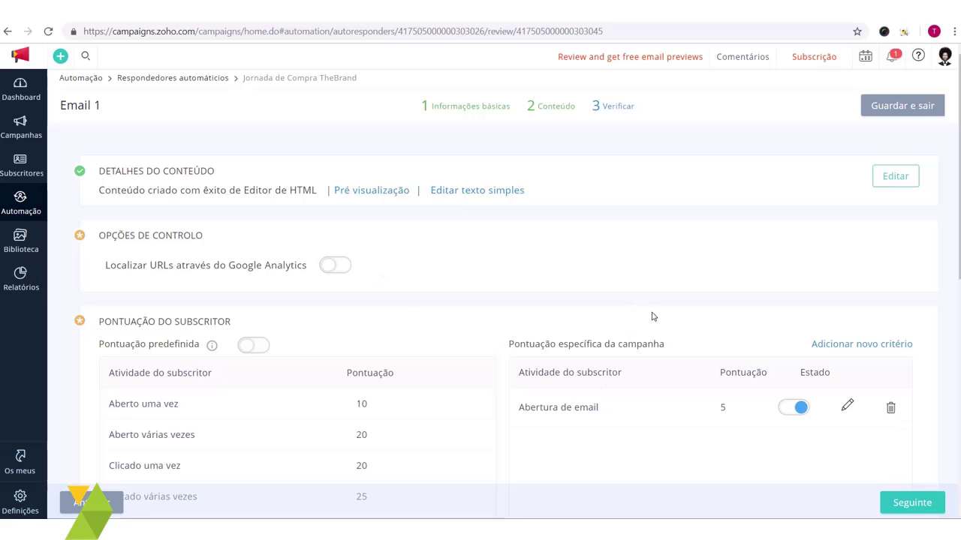
scroll(545, 373, down, 8)
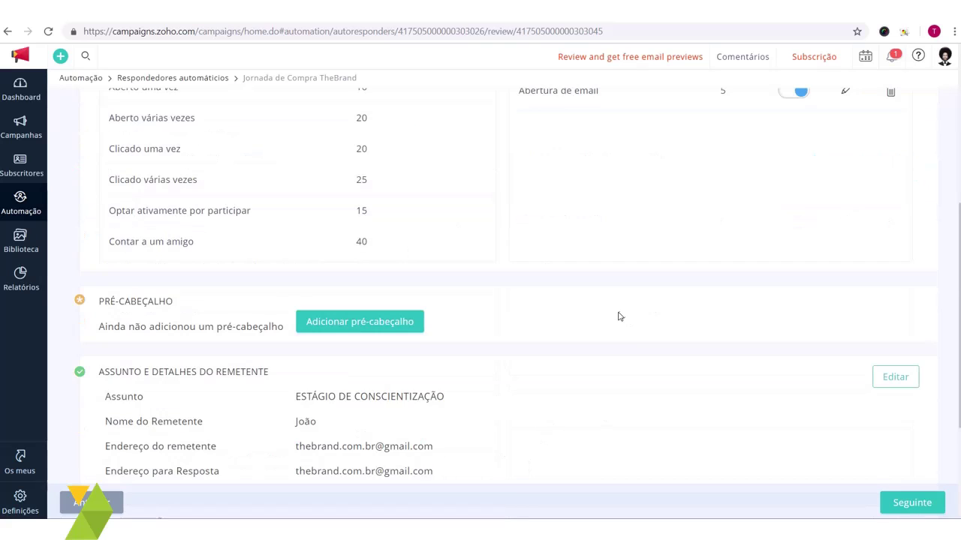
click(912, 503)
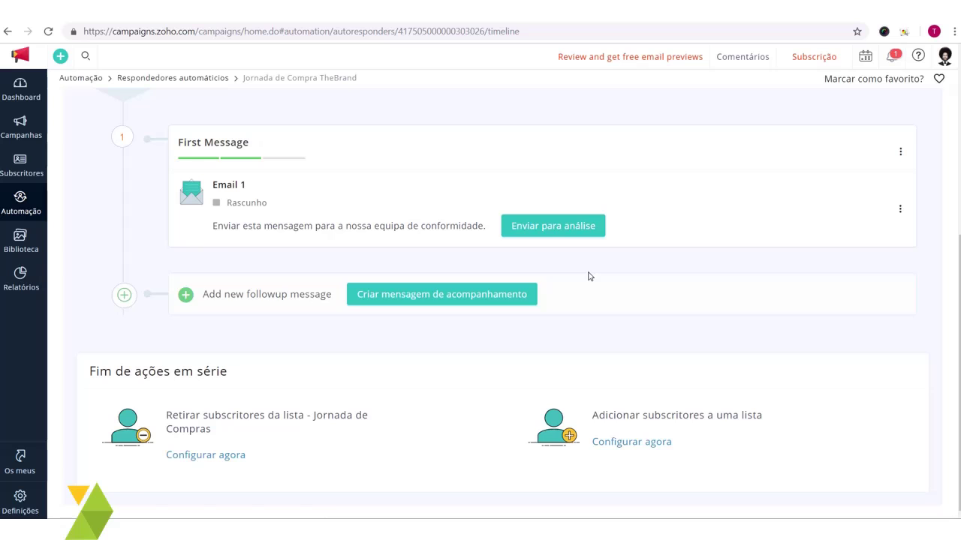
scroll(593, 285, up, 2)
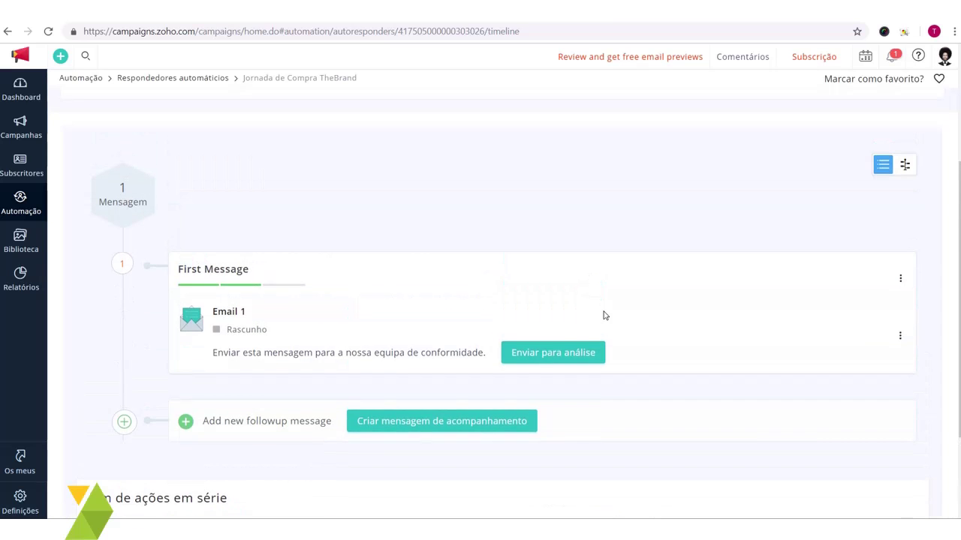
scroll(604, 316, up, 2)
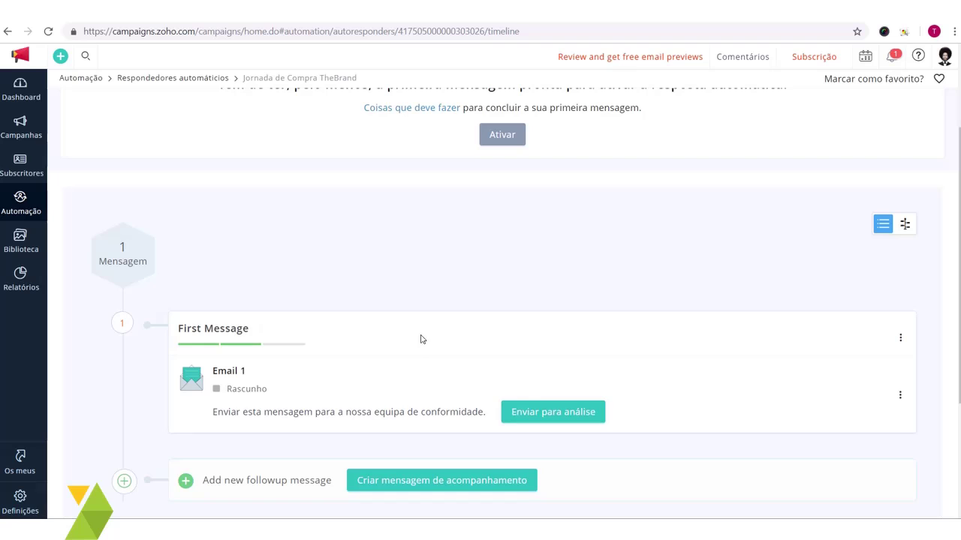
scroll(489, 216, down, 2)
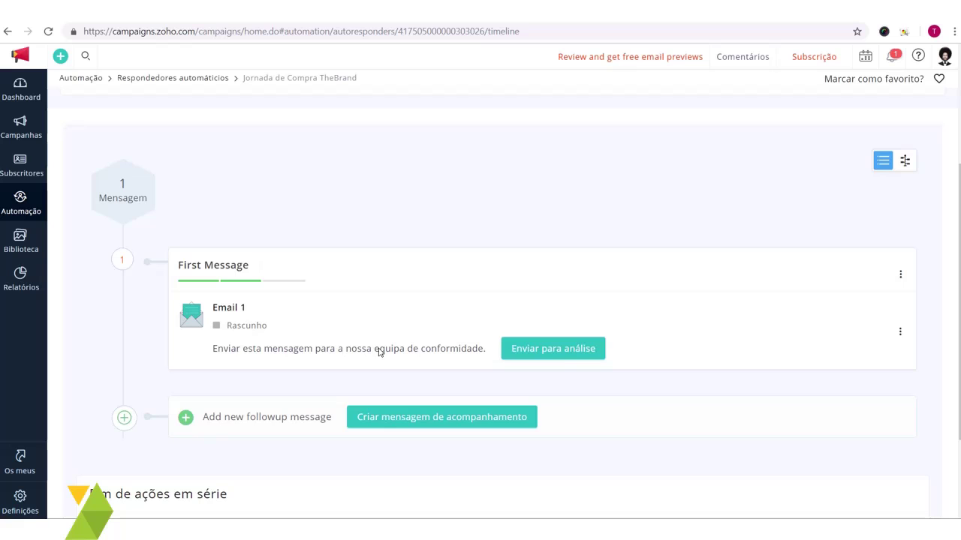
scroll(132, 297, up, 1)
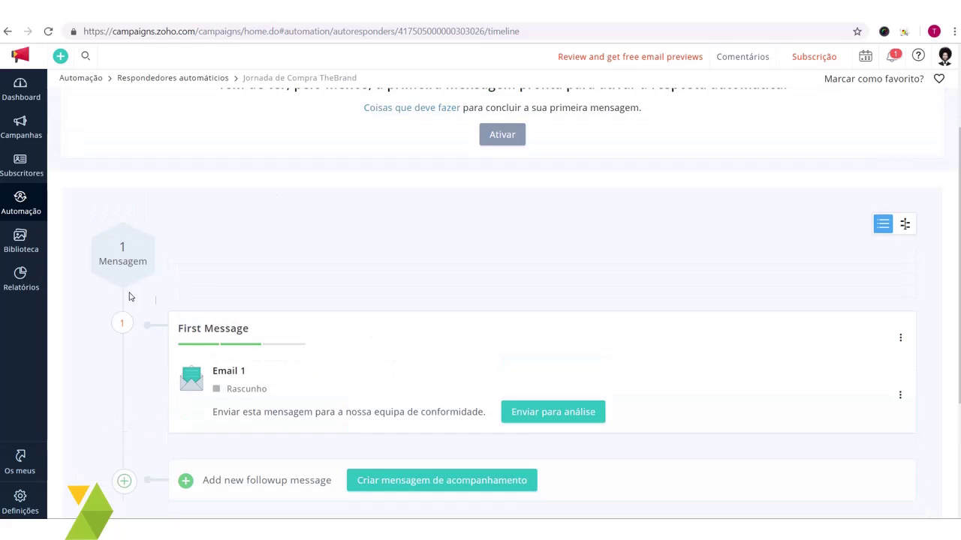
scroll(158, 220, down, 2)
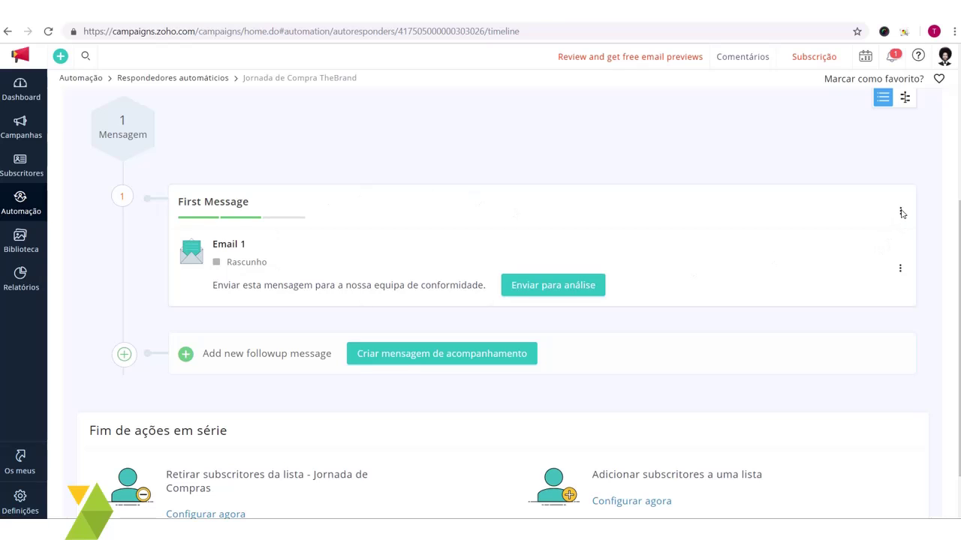
Step: Rename the timeline's First Message step to 'Primeiro Email' via Editar nome da mensagem
click(901, 212)
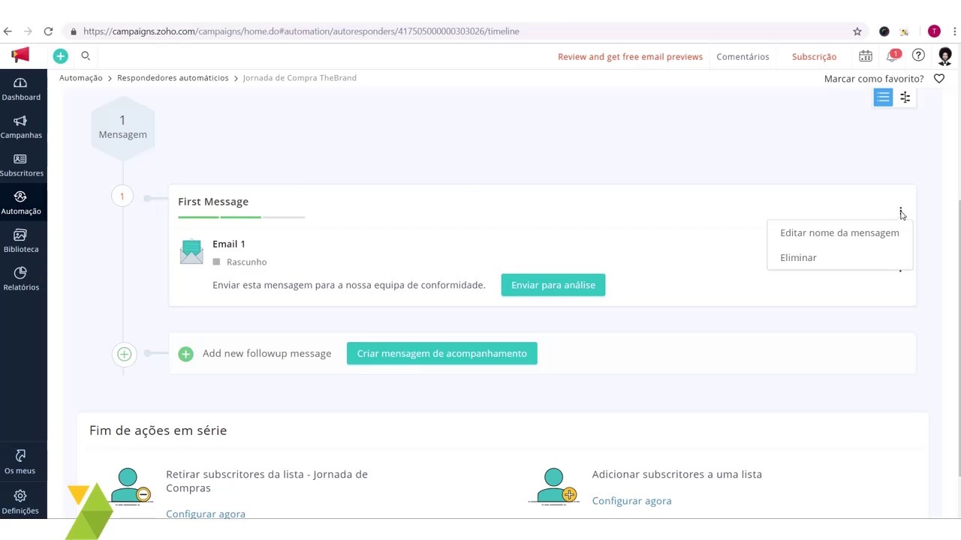
click(864, 238)
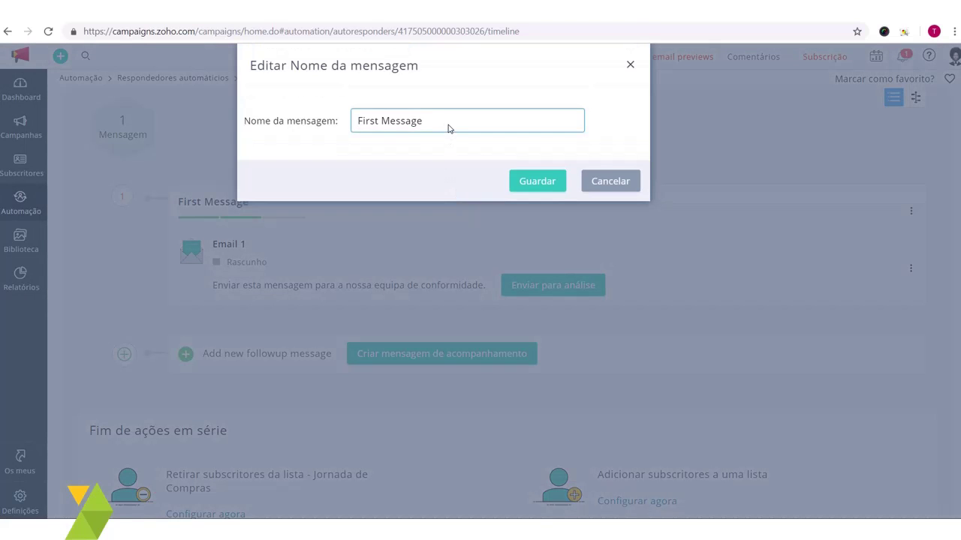
drag(449, 128, 356, 144)
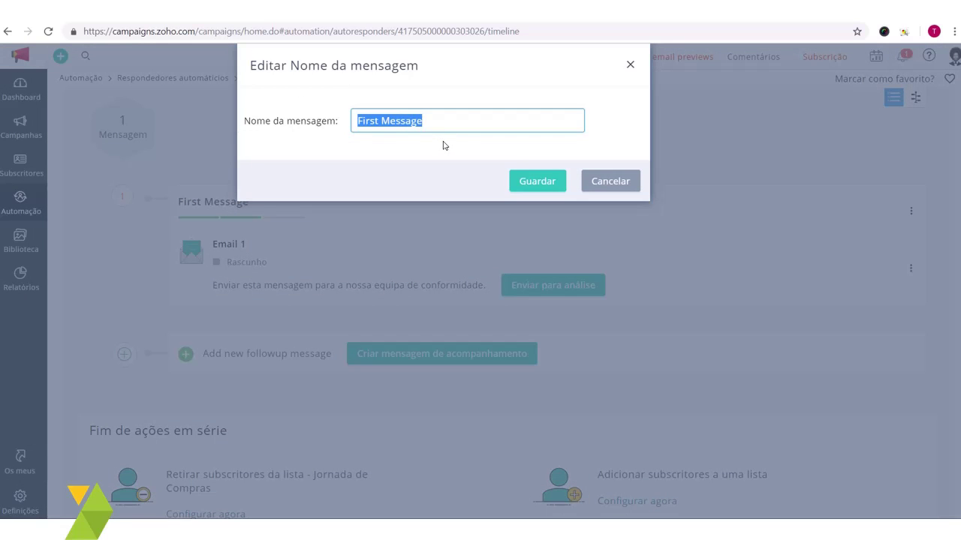
text(Pri)
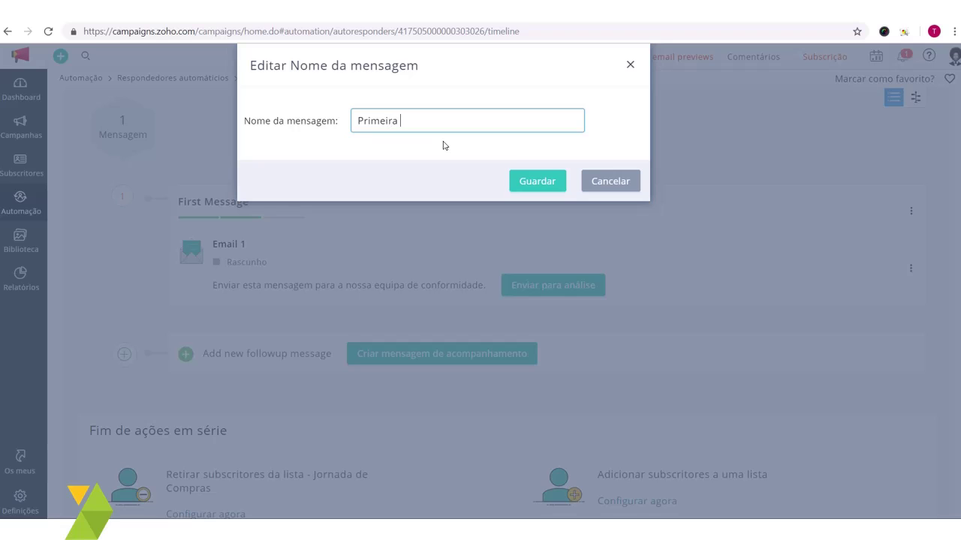
text(meiro Email)
click(535, 182)
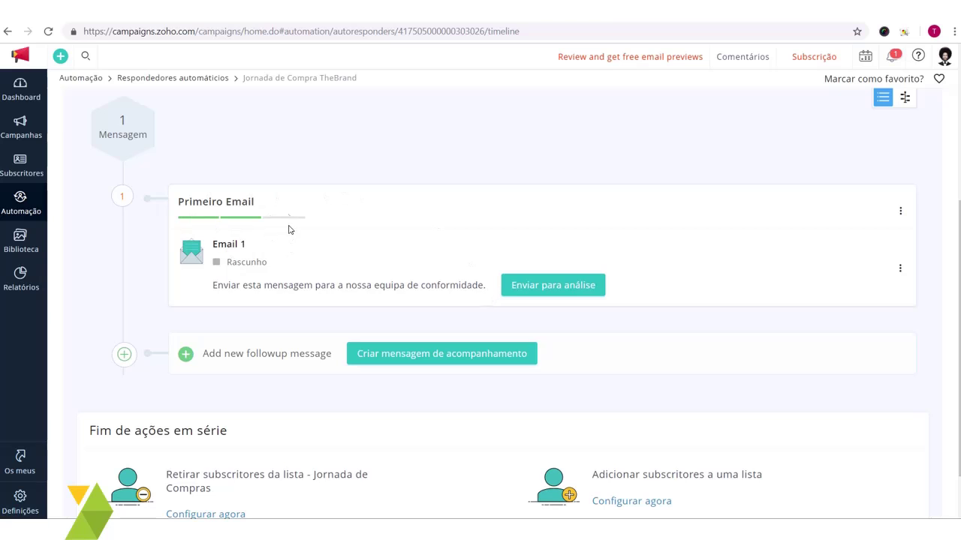
scroll(303, 219, down, 1)
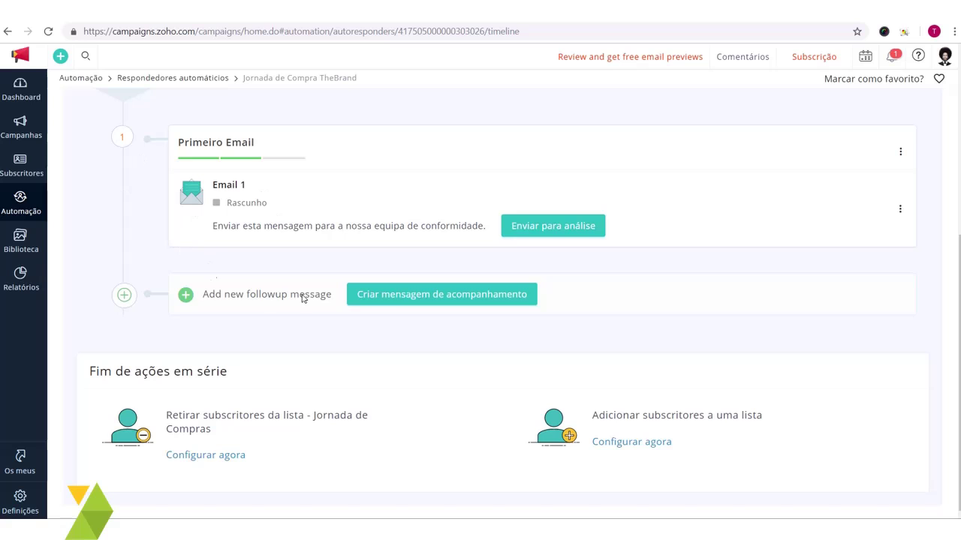
Step: Create a follow-up message in the journey and enter 'Email 2' as its name
click(468, 303)
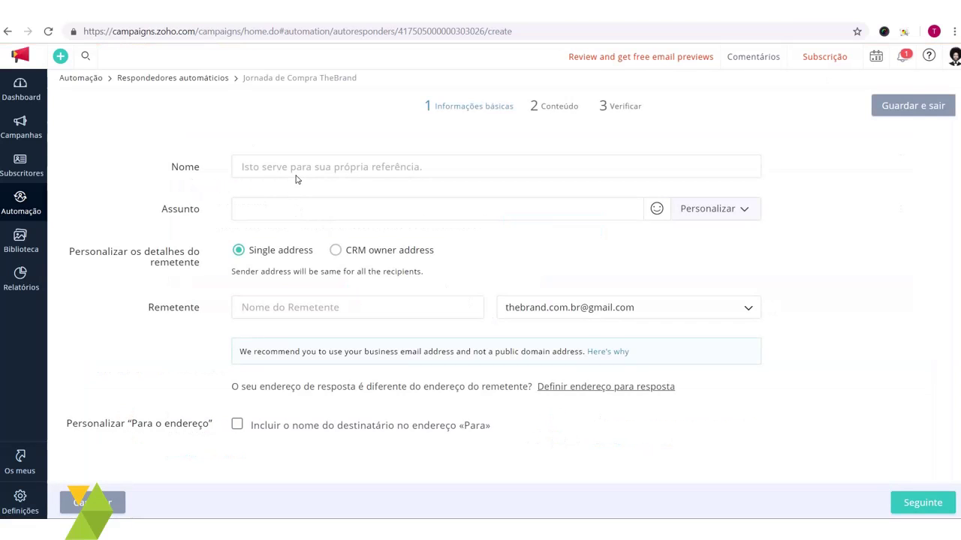
click(296, 173)
text(Email)
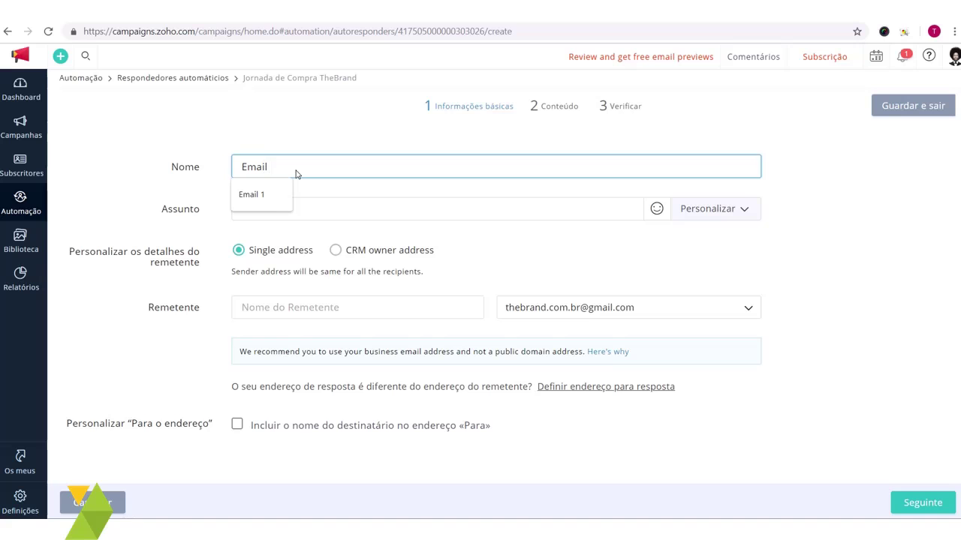
text( 2)
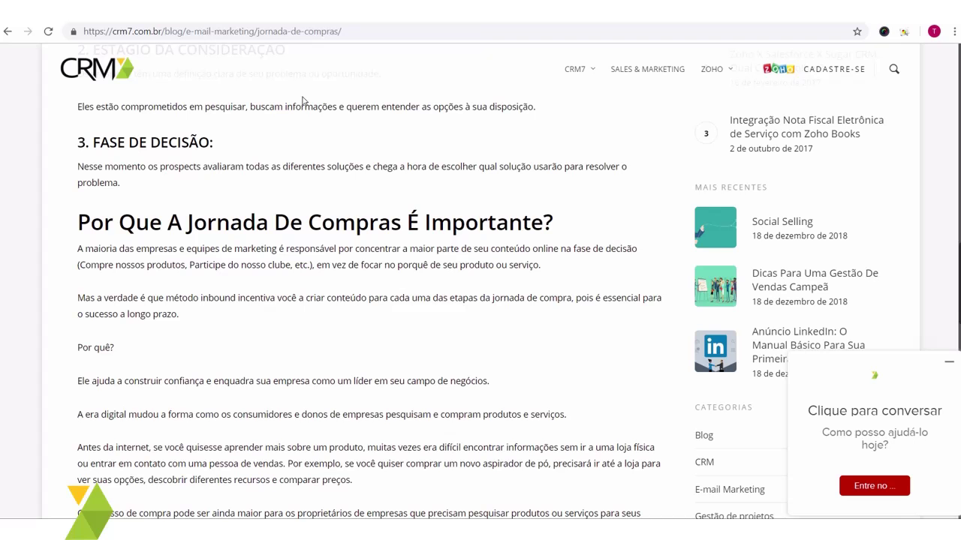
Step: Copy the '2. ESTÁGIO DA CONSIDERAÇÃO' heading from the blog article
scroll(149, 168, up, 5)
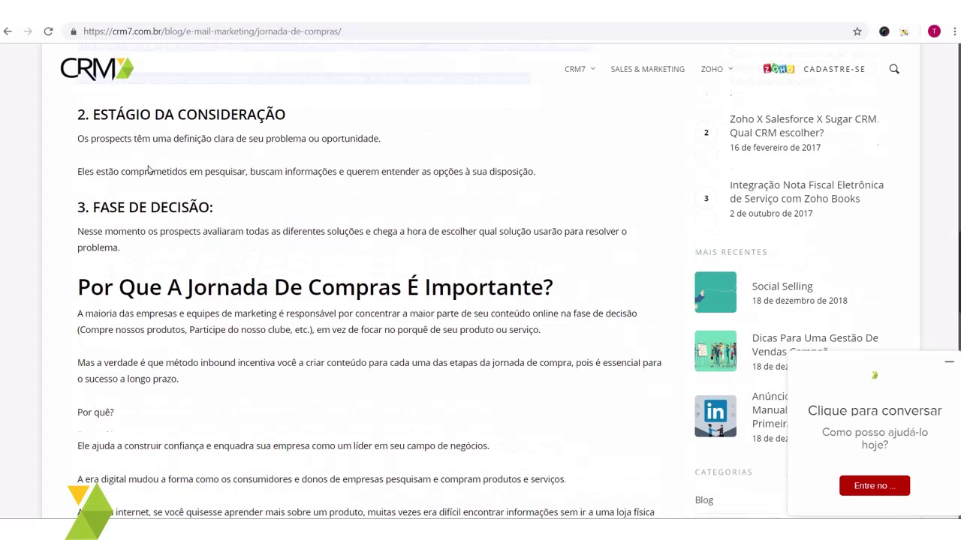
drag(530, 103, 100, 194)
scroll(100, 193, up, 2)
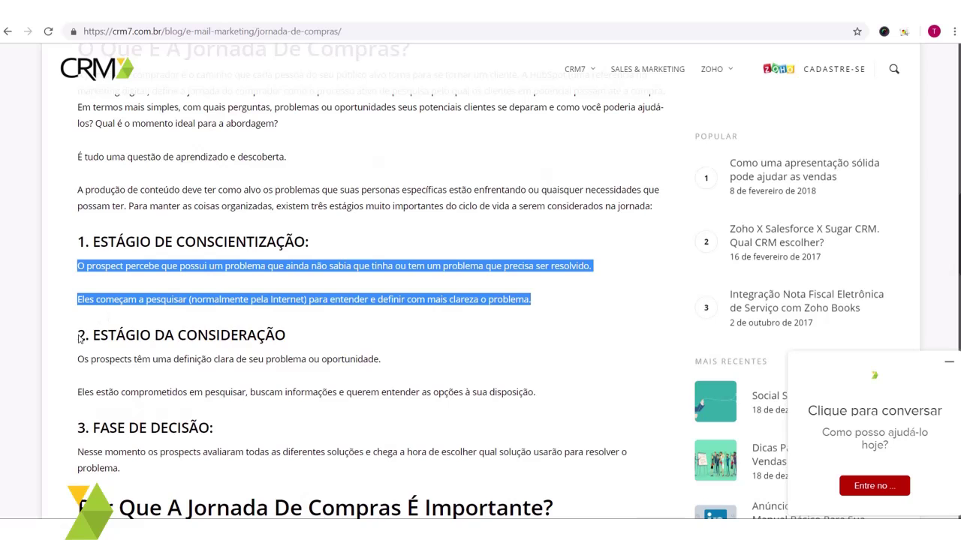
drag(78, 334, 92, 335)
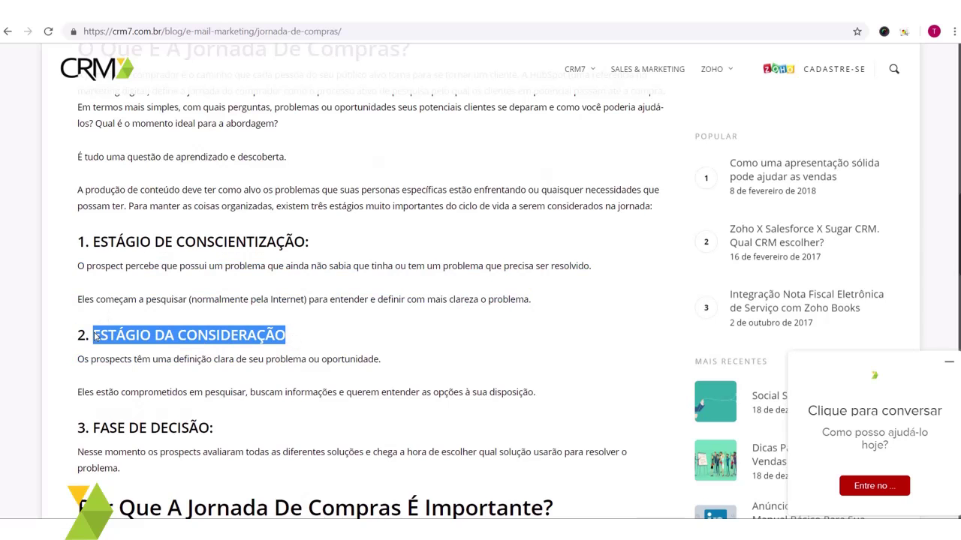
key(ctrl+c)
Step: Paste the heading as Email 2's subject and continue to the content step
key(ctrl+Tab)
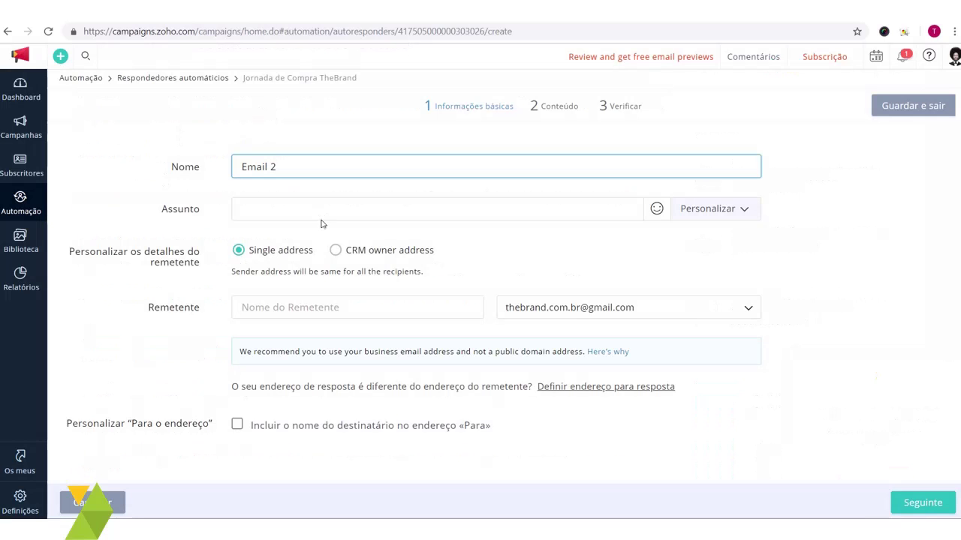
click(330, 208)
key(ctrl+v)
triple_click(336, 213)
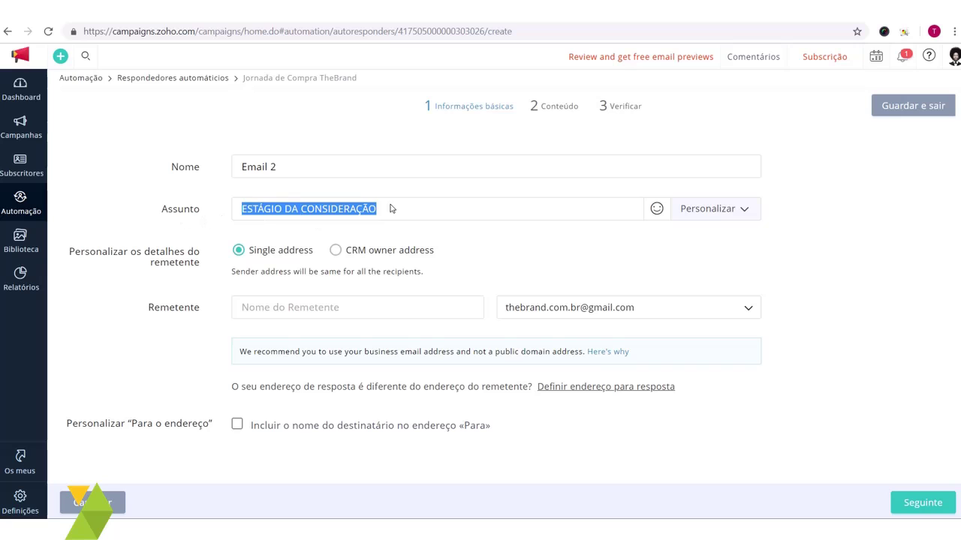
click(416, 212)
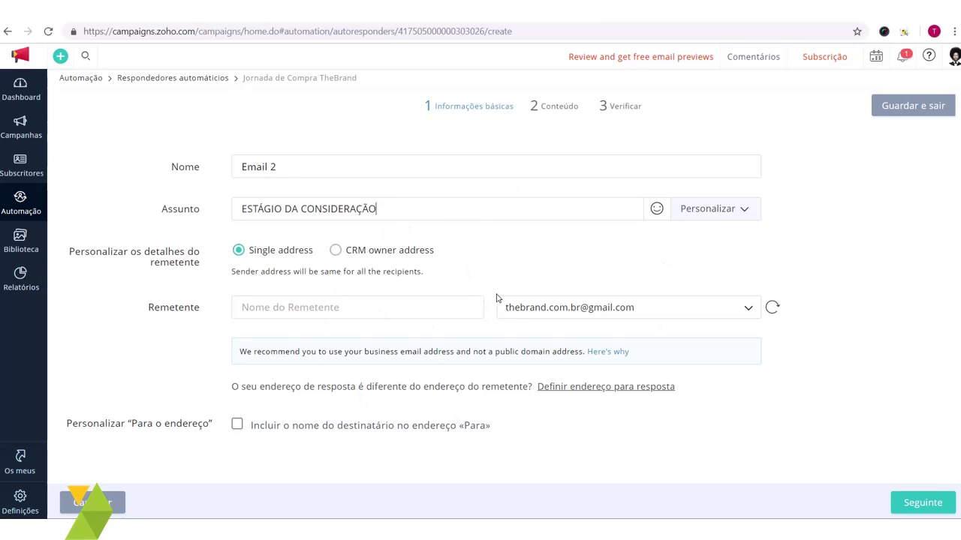
click(937, 505)
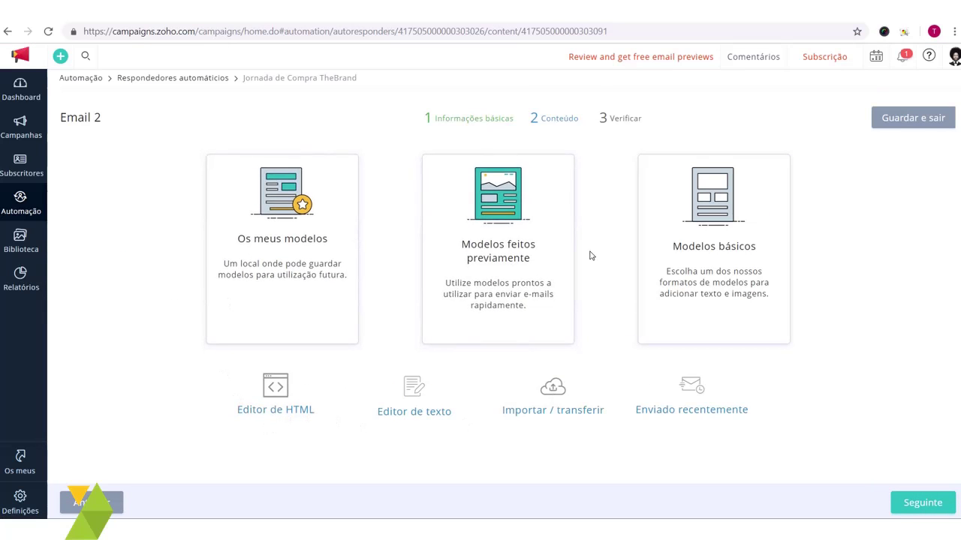
Step: Choose the HTML editor and paste the two consideration-stage paragraphs into the body
click(278, 413)
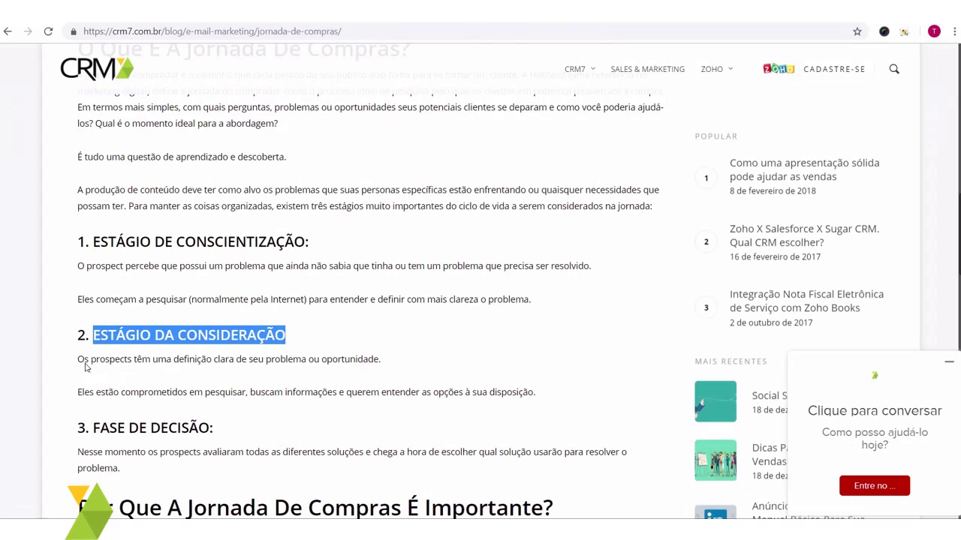
drag(87, 361, 562, 394)
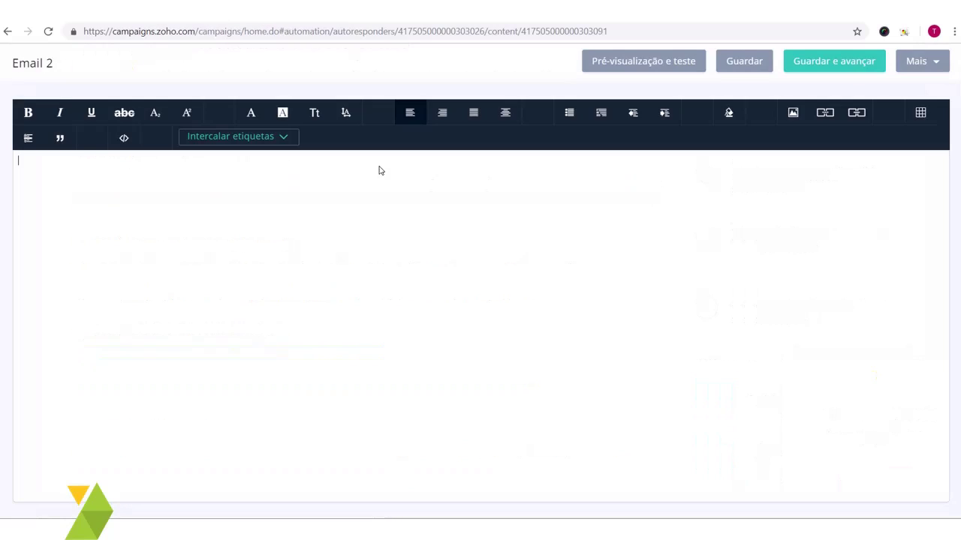
key(ctrl+v)
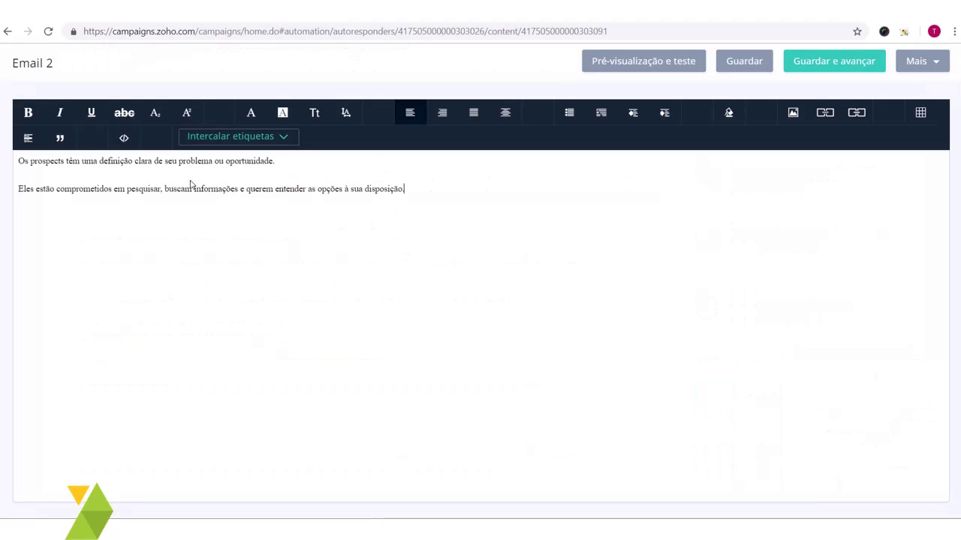
Step: Fix the line break between the paragraphs and add blank lines above for a greeting
click(19, 189)
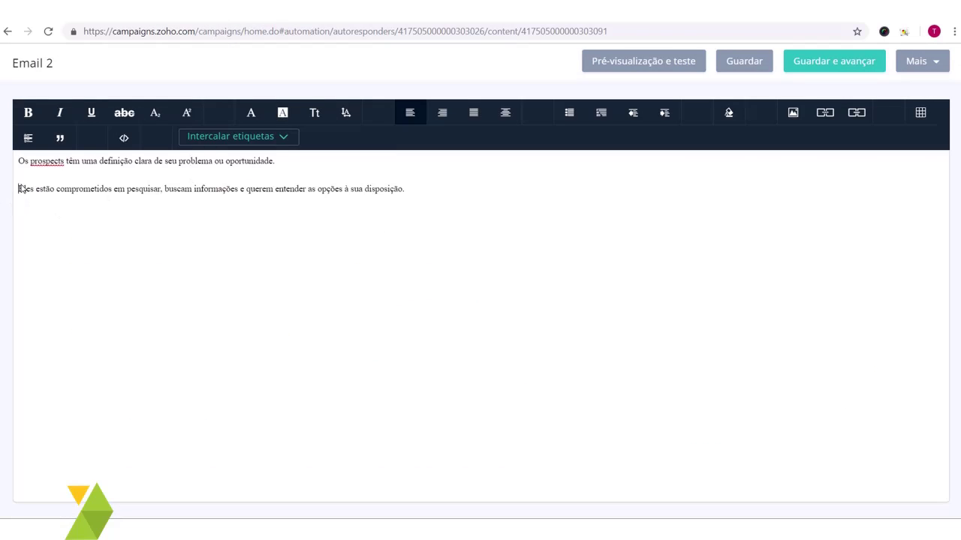
key(BackSpace)
key(BackSpace)
key(Return)
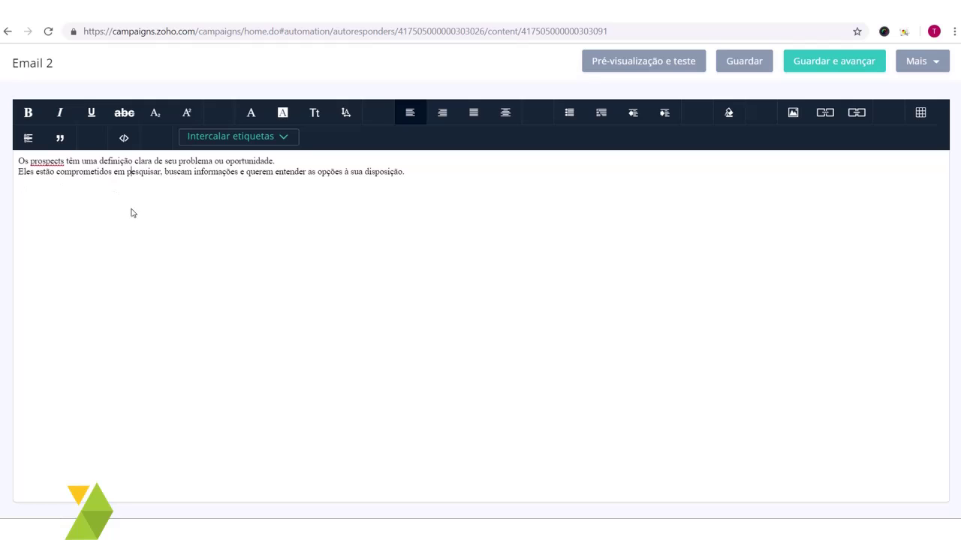
click(21, 160)
key(Return)
key(Return)
key(Return)
key(Return)
key(Return)
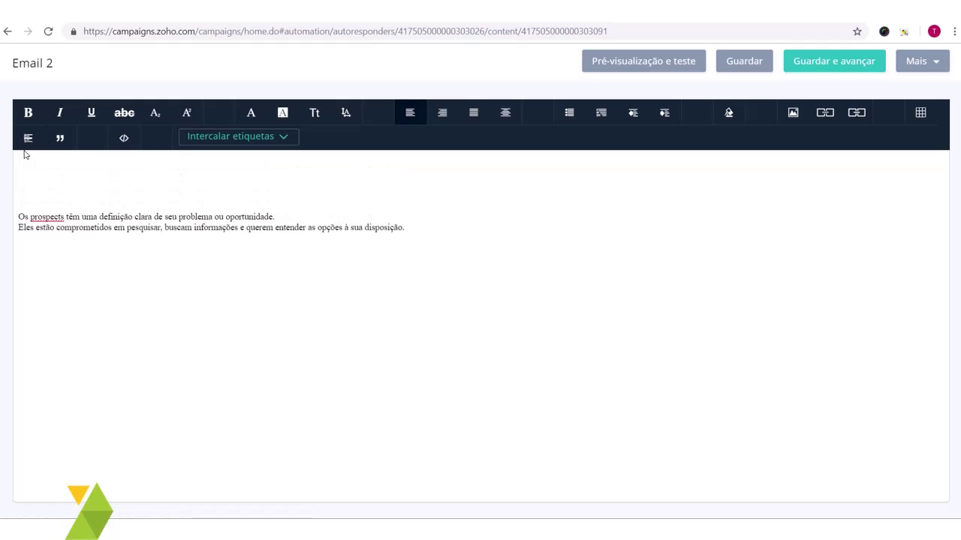
click(24, 158)
Step: Insert the Primeiro nome do subscritor merge tag after Olá, add a comma, and tidy line breaks
text(Of)
click(226, 136)
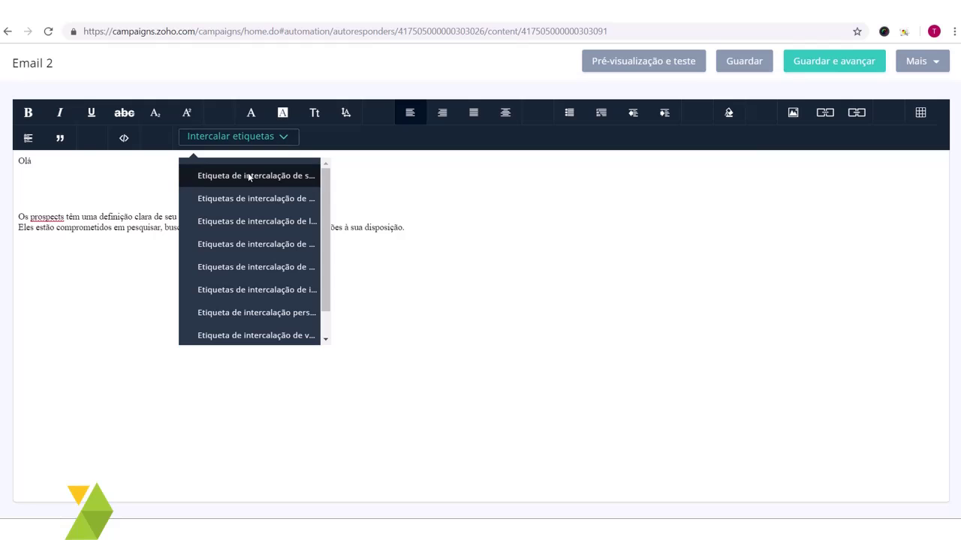
click(245, 175)
click(207, 165)
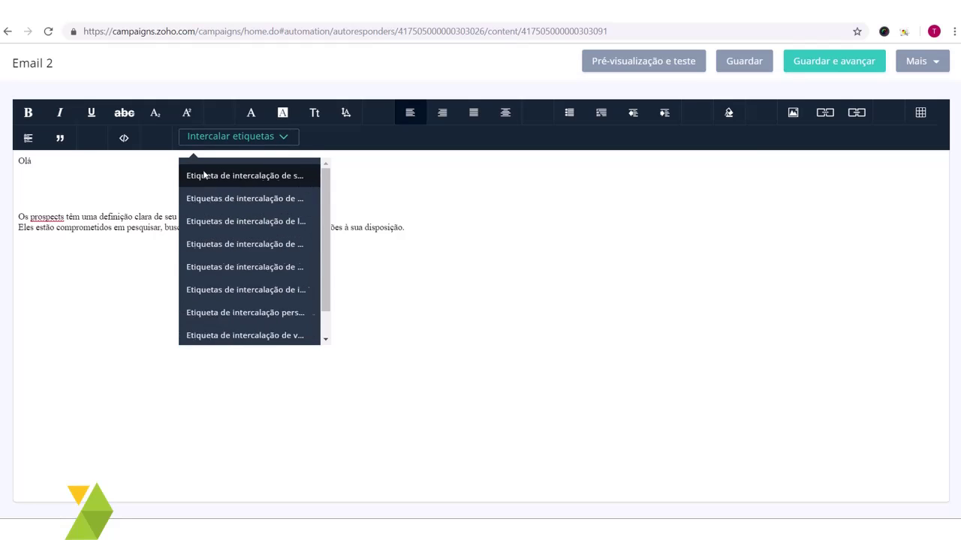
click(234, 176)
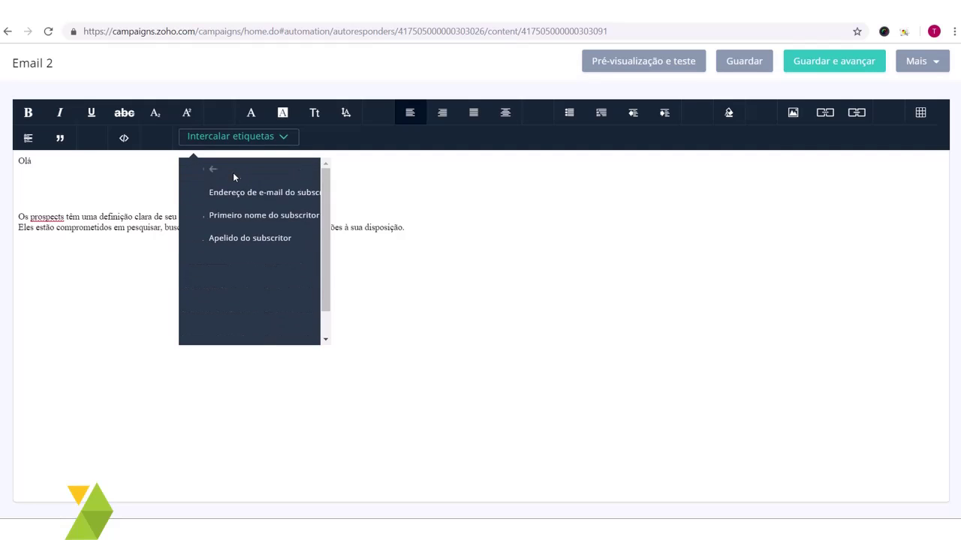
click(282, 217)
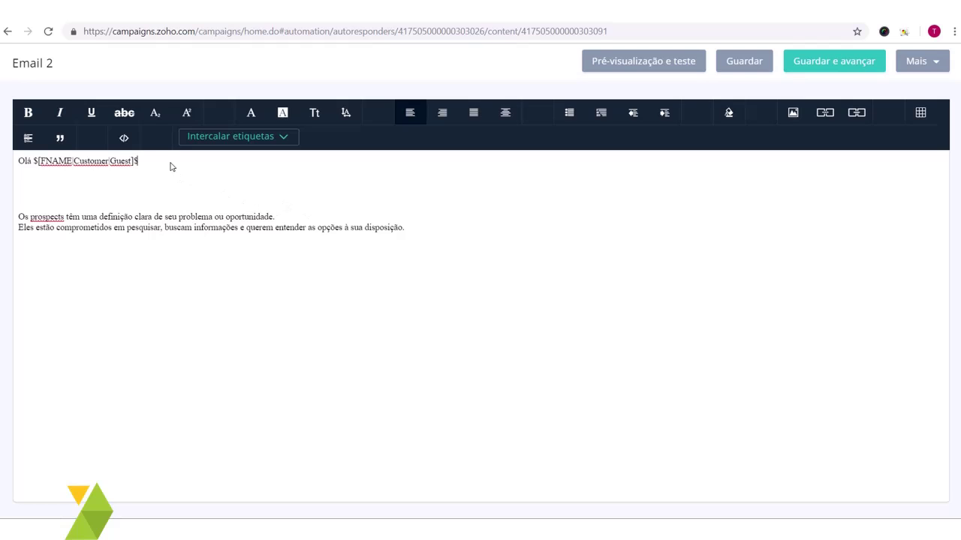
key(Delete)
key(Delete)
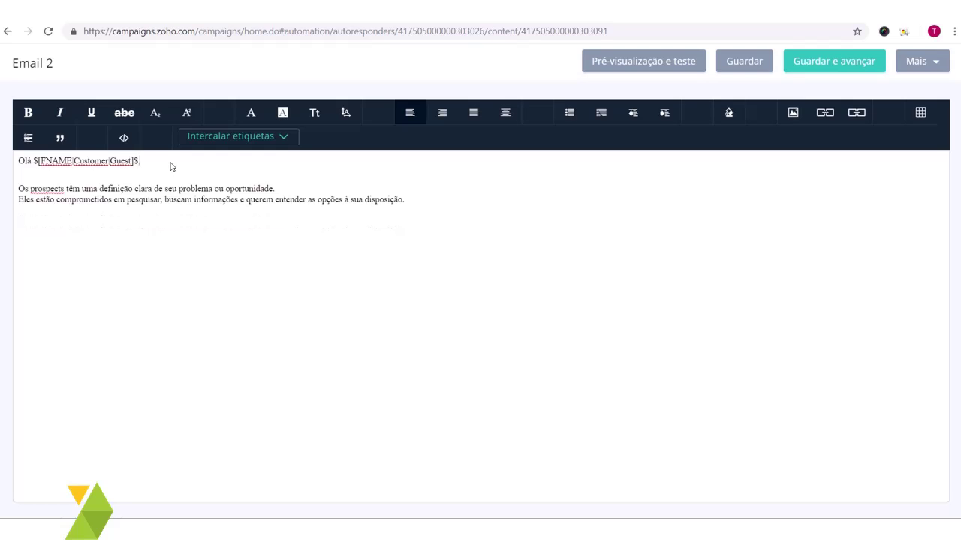
text(,)
key(Return)
key(BackSpace)
key(BackSpace)
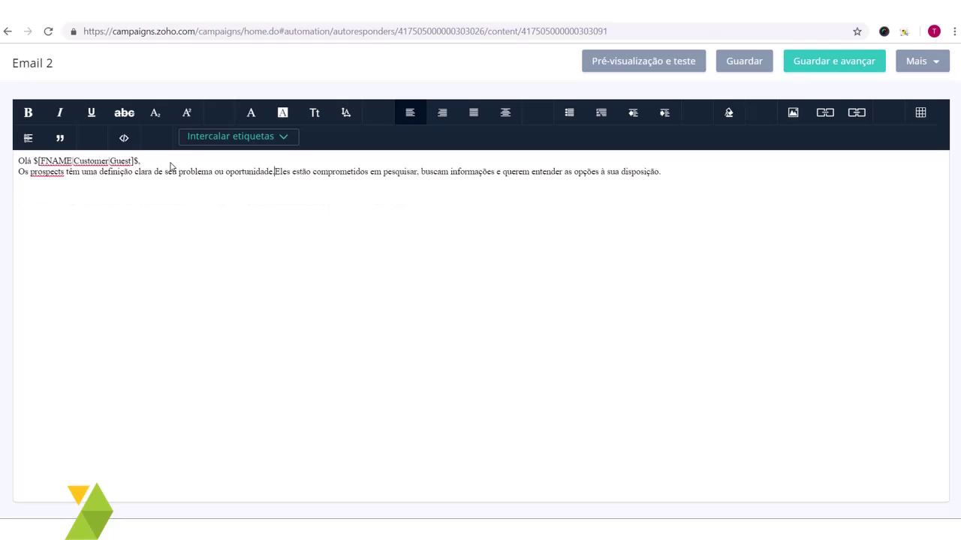
key(Return)
Step: Add the closing line 'Clique aqui para entrar em contato!' below the paragraphs
click(439, 198)
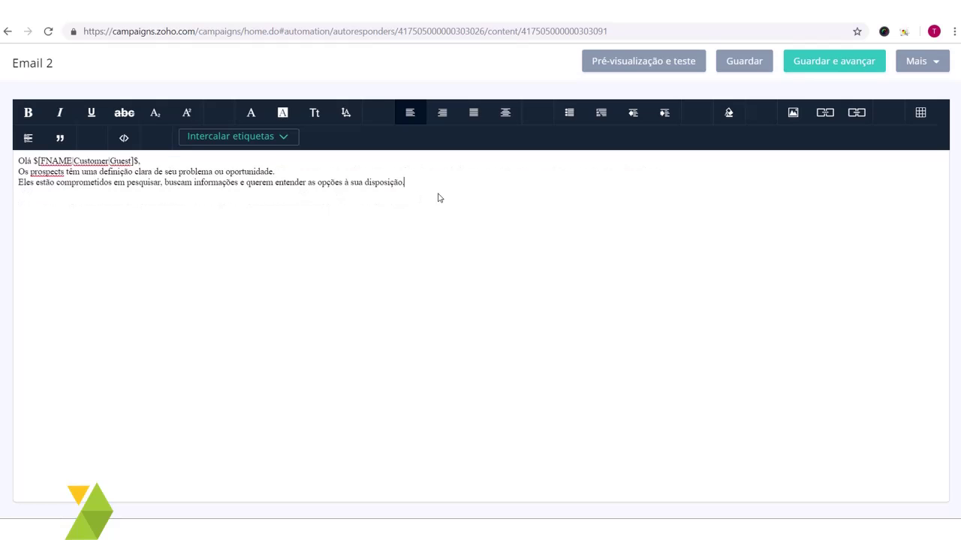
key(Return)
key(Return)
text(Clique aqui para entrar em contato!)
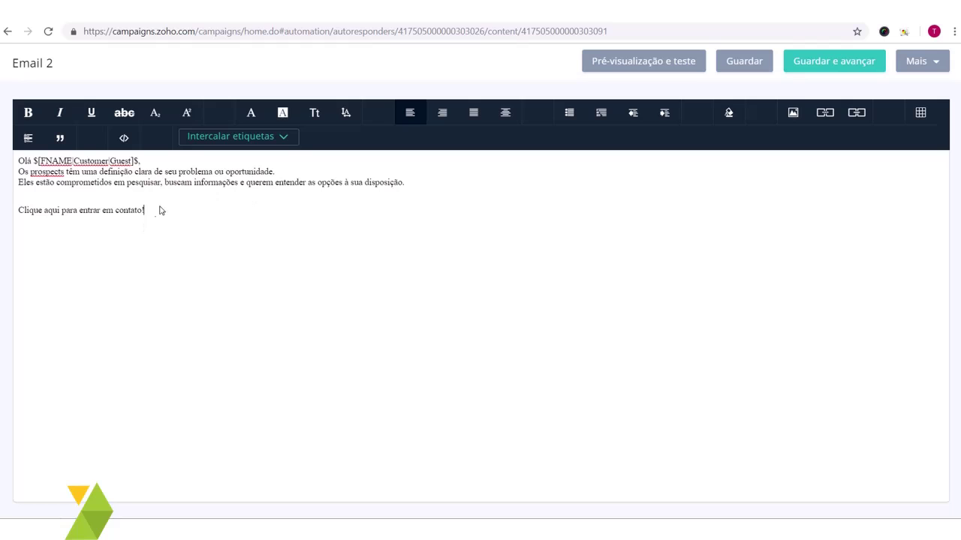
drag(145, 211, 12, 212)
click(98, 212)
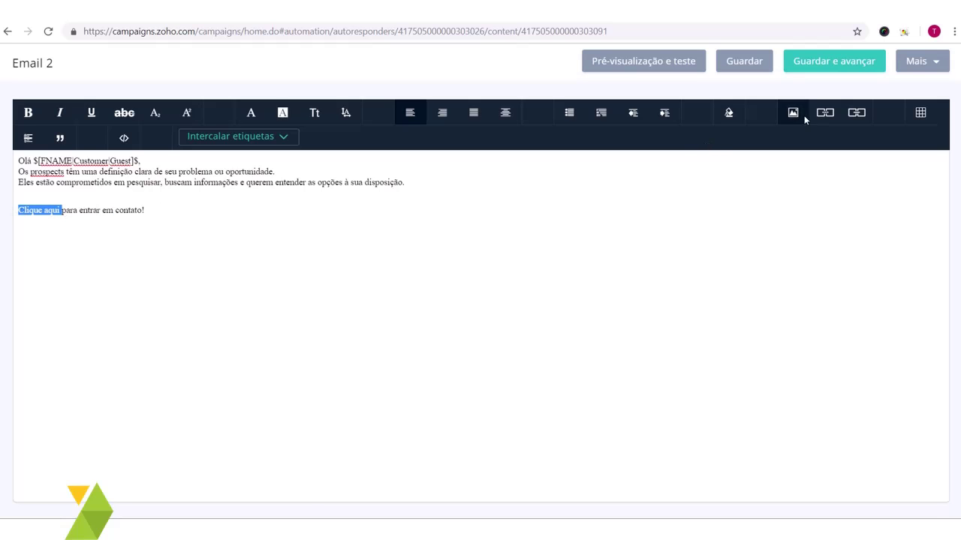
click(824, 111)
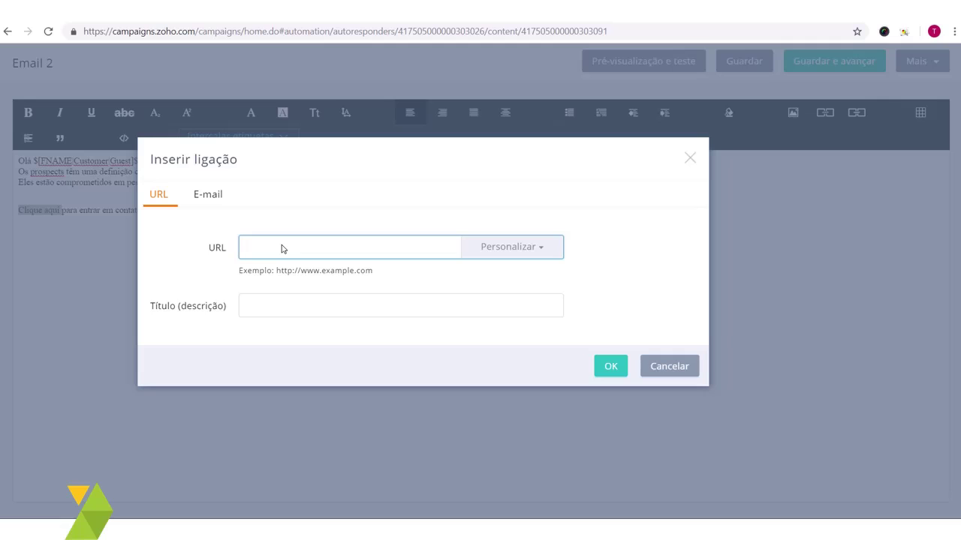
text(https://crm7.com.br/contato)
click(610, 367)
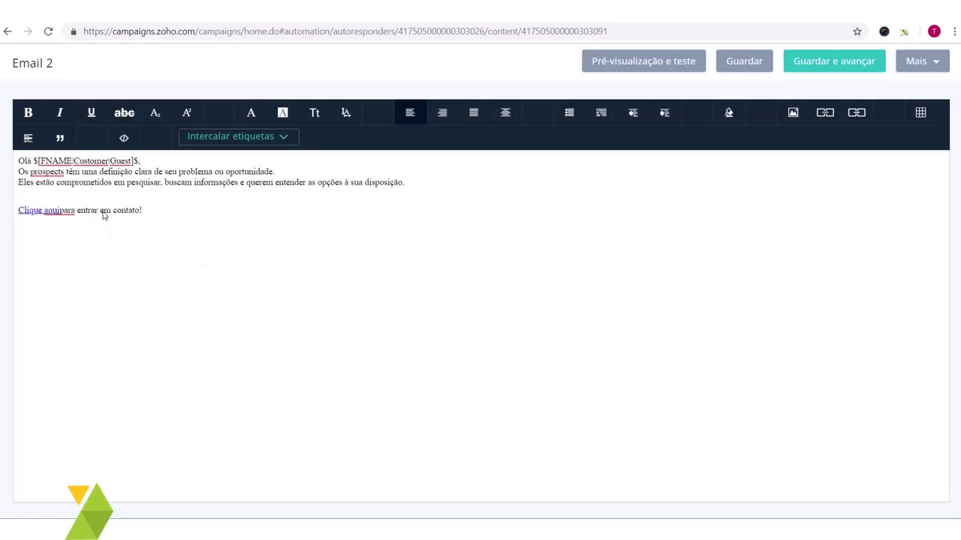
click(62, 211)
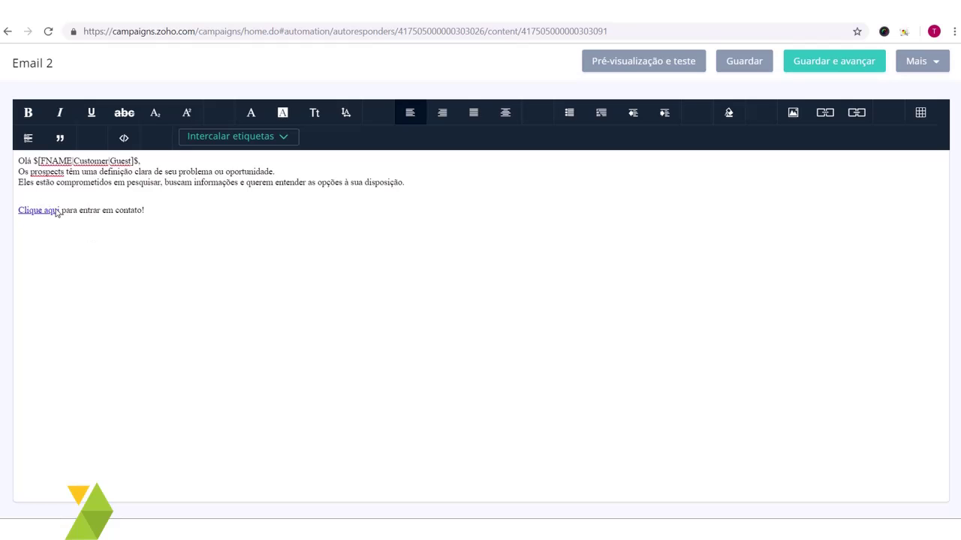
Step: Add an empty line after 'contato!' and save the email content
click(194, 217)
key(Return)
key(Return)
click(845, 63)
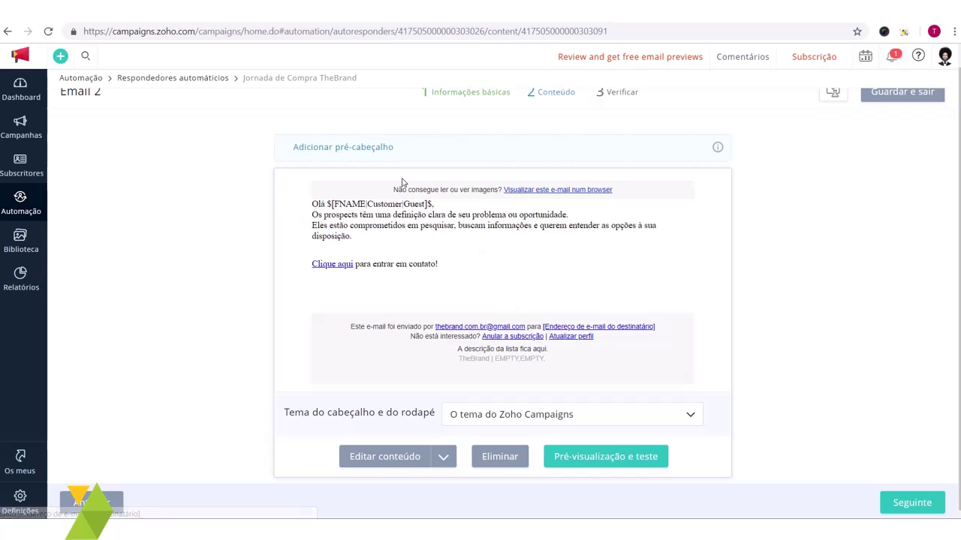
Step: Set the header and footer theme to Nenhum, copying the $[LI:UNSUBSCRIBE]$ tag from the warning, and confirm
click(524, 409)
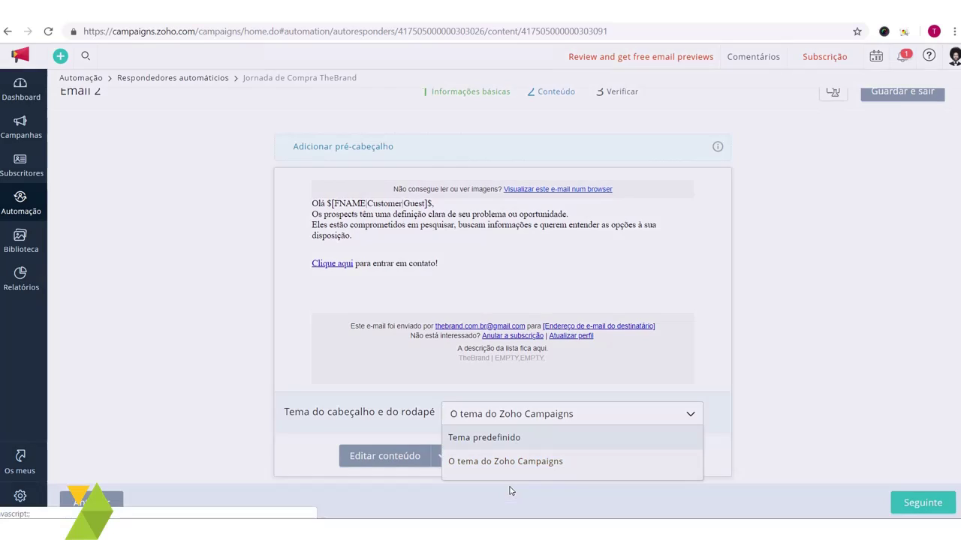
click(518, 437)
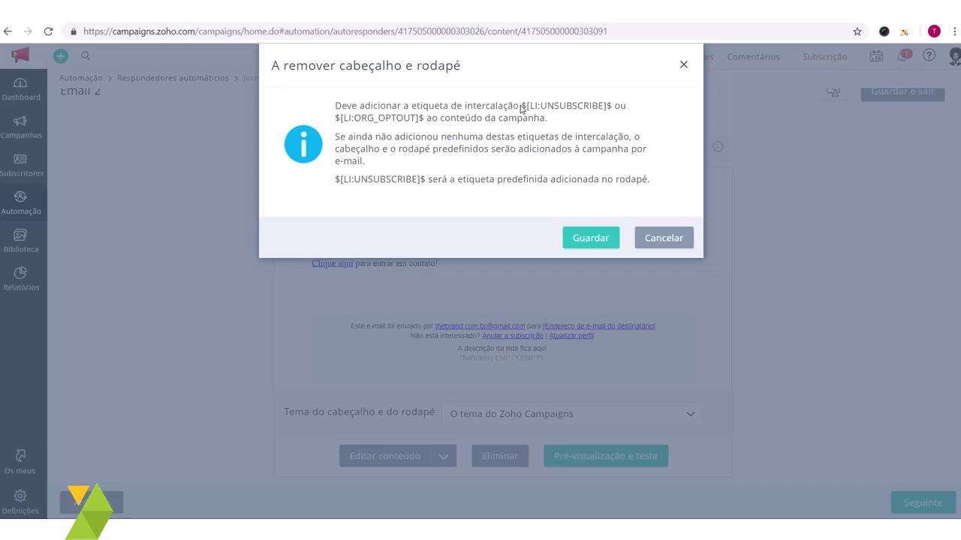
drag(521, 106, 614, 108)
key(ctrl+c)
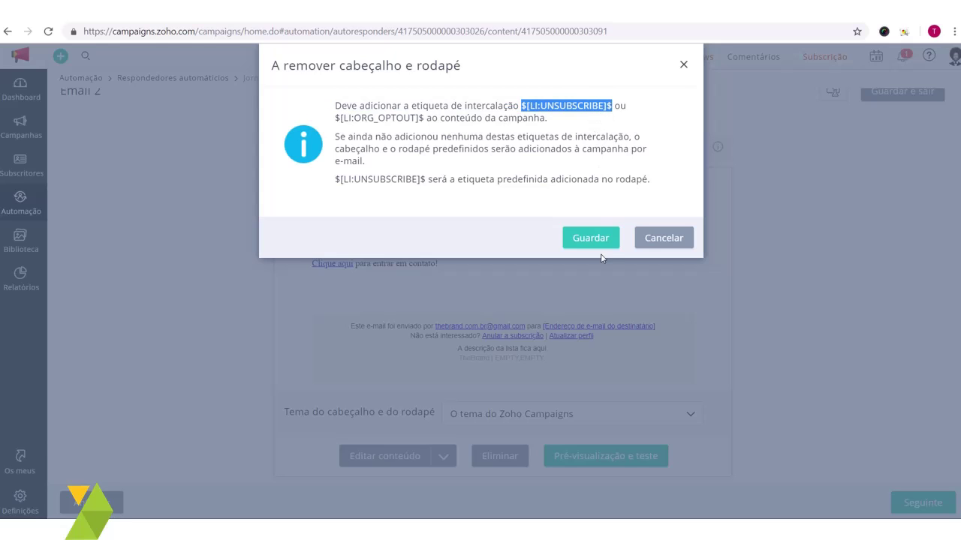
click(585, 236)
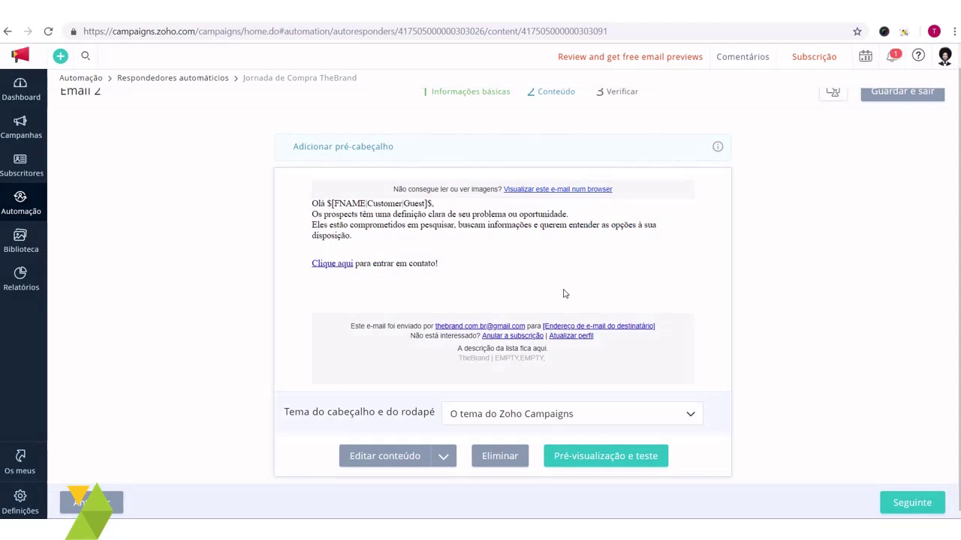
Step: Add a 'Sair da lista!' line linked to the $[LI:UNSUBSCRIBE]$ merge tag
click(408, 459)
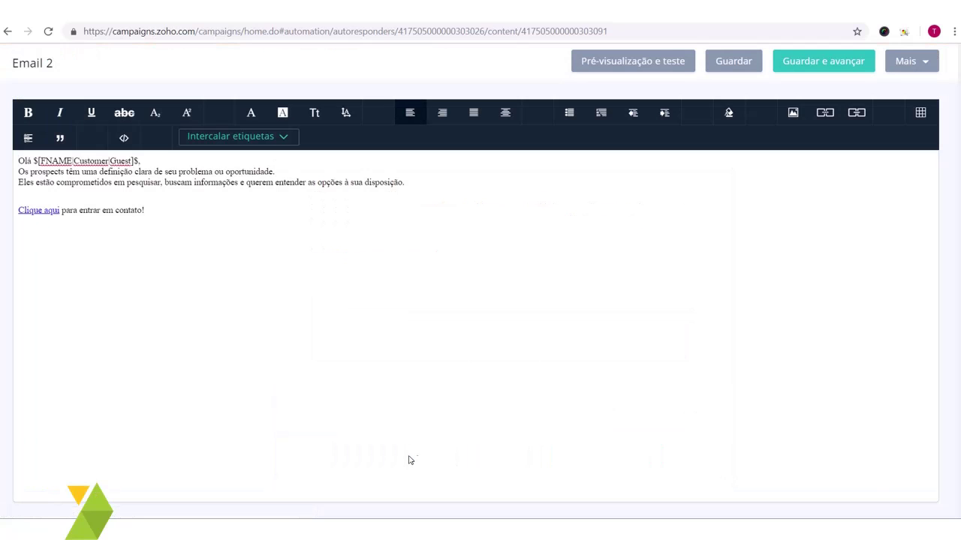
text(Sair da lista!)
drag(66, 238, 13, 235)
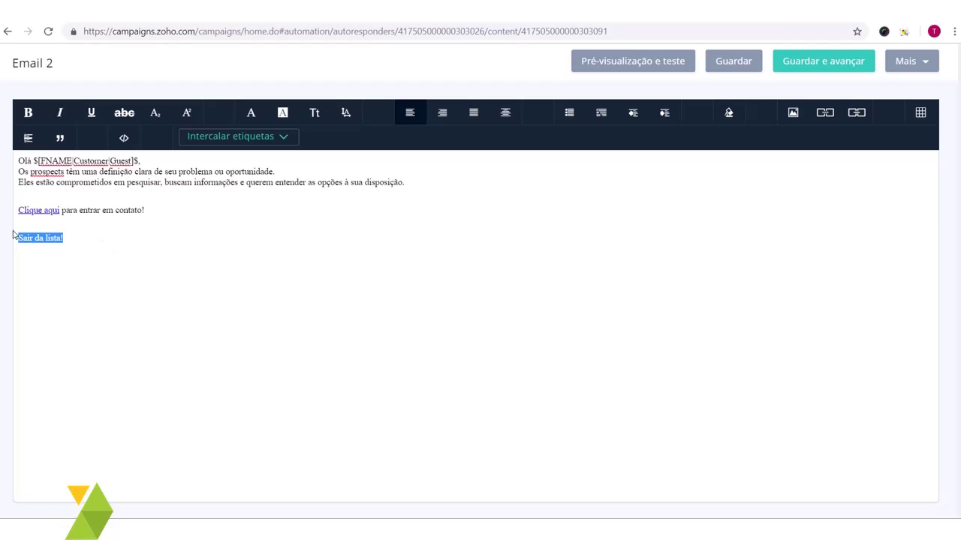
click(825, 112)
key(ctrl+v)
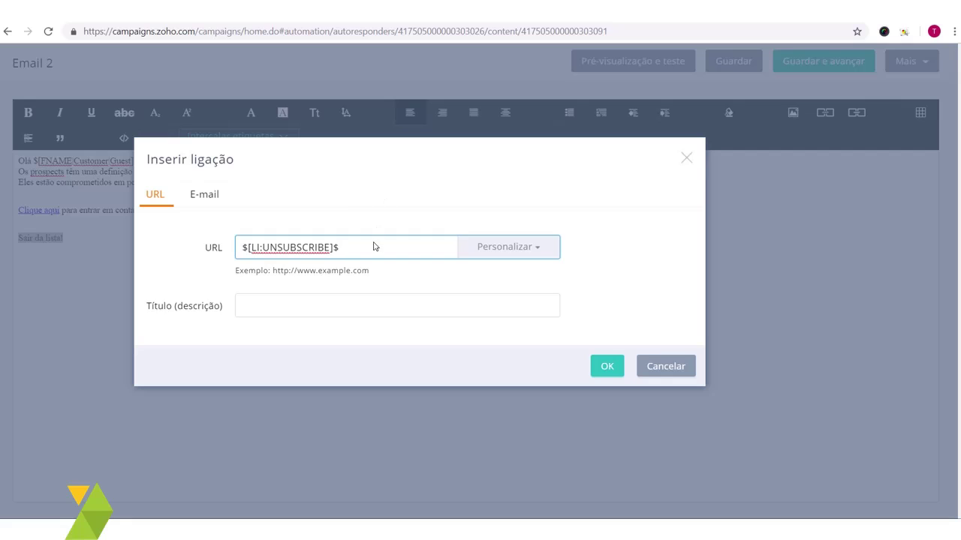
click(610, 365)
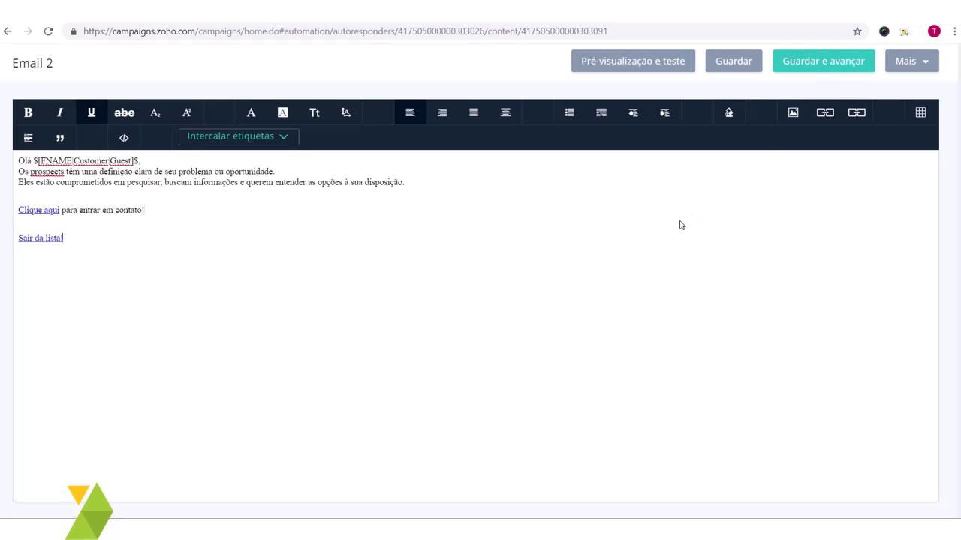
Step: Save Email 2's edited content and look over the saved preview
click(843, 64)
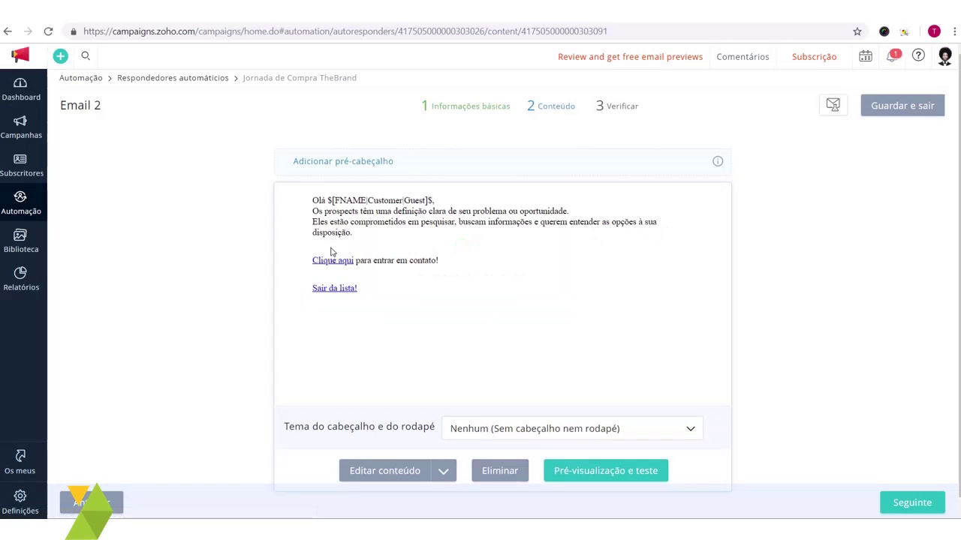
scroll(305, 325, down, 1)
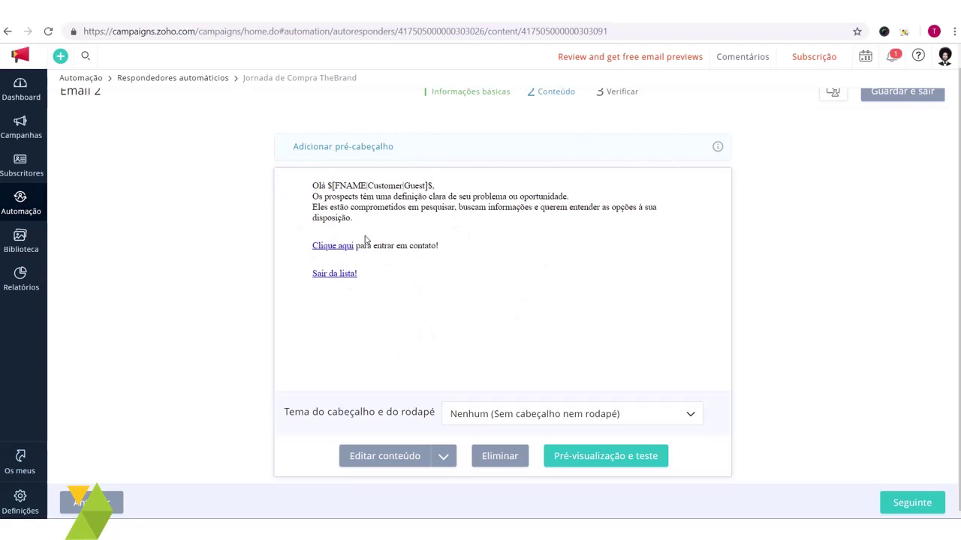
scroll(365, 238, up, 1)
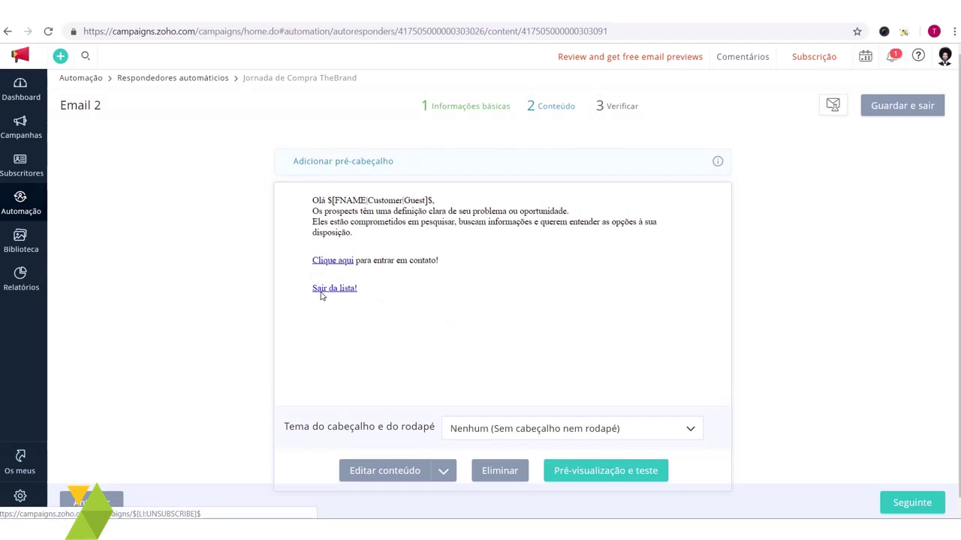
scroll(541, 392, down, 1)
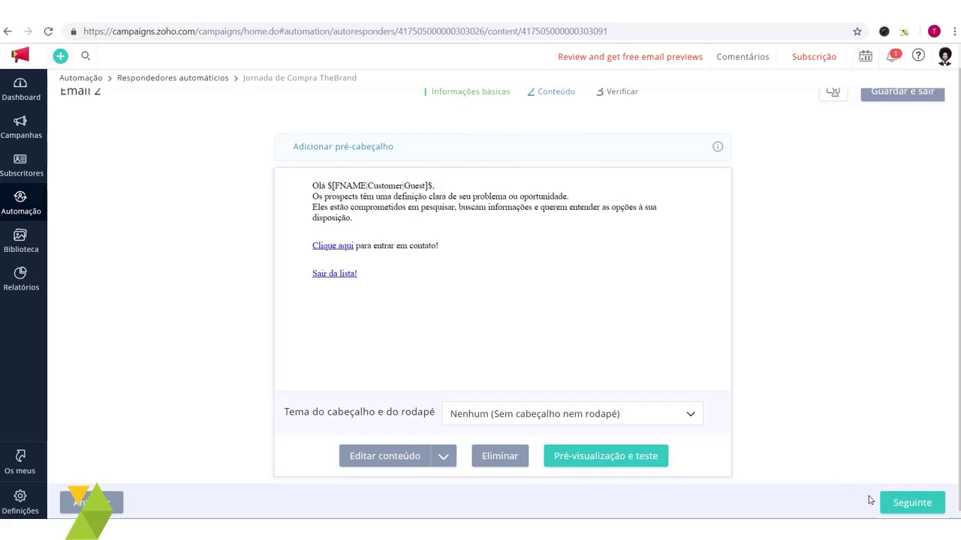
Step: On the review step, switch off Pontuação predefinida and open a new scoring criterion, ready to name it
click(908, 503)
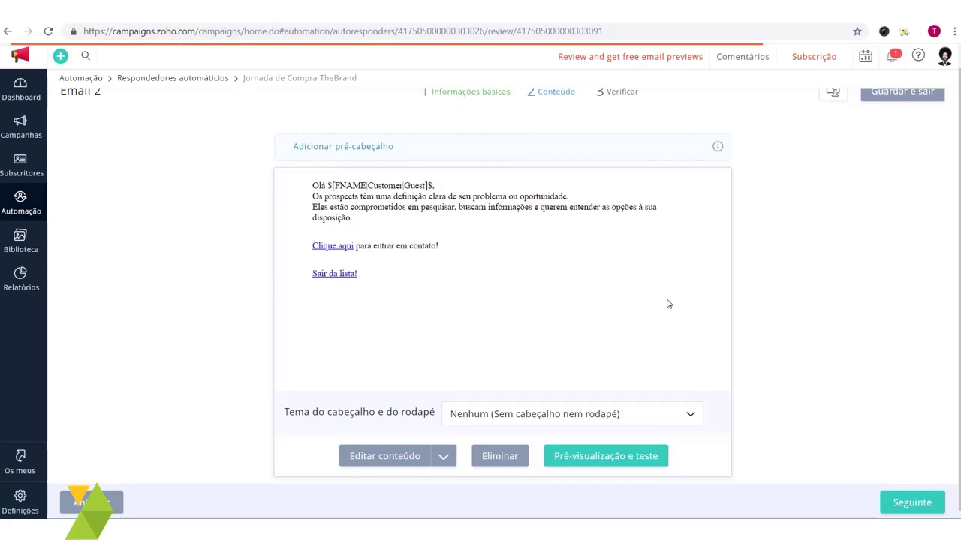
scroll(356, 299, down, 2)
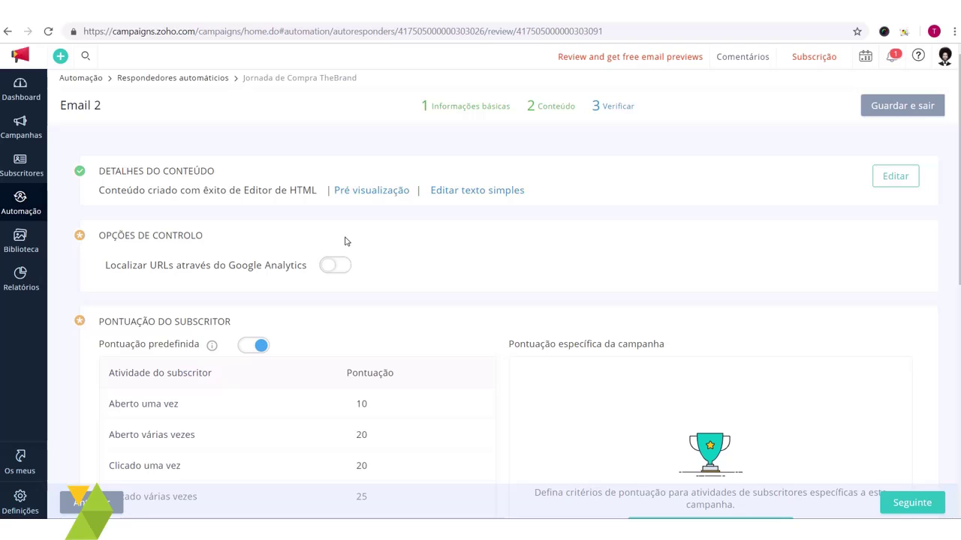
scroll(345, 241, down, 2)
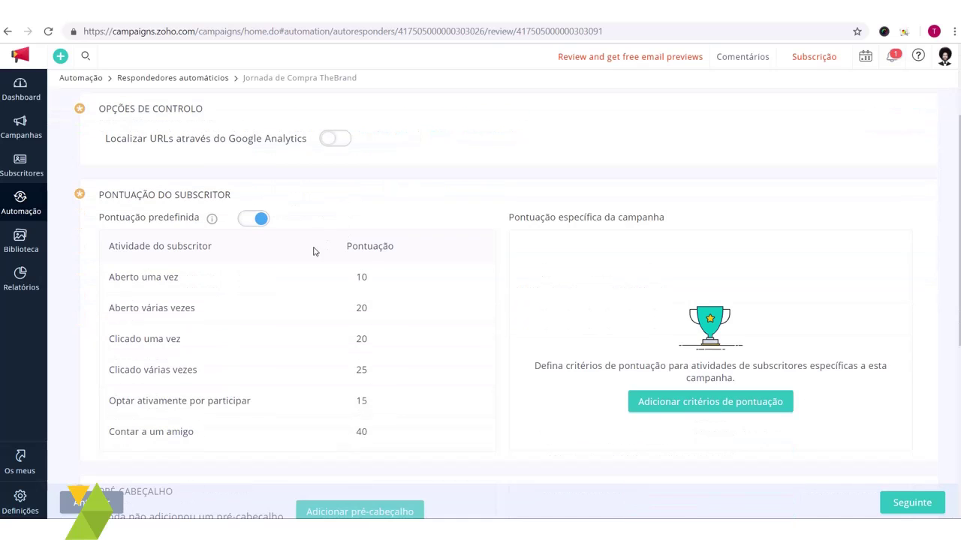
click(255, 220)
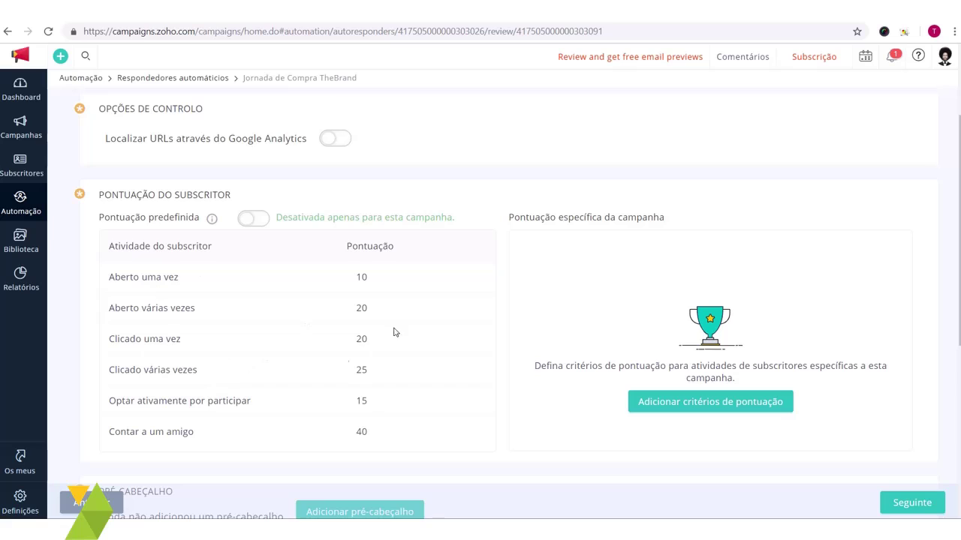
click(710, 402)
click(238, 115)
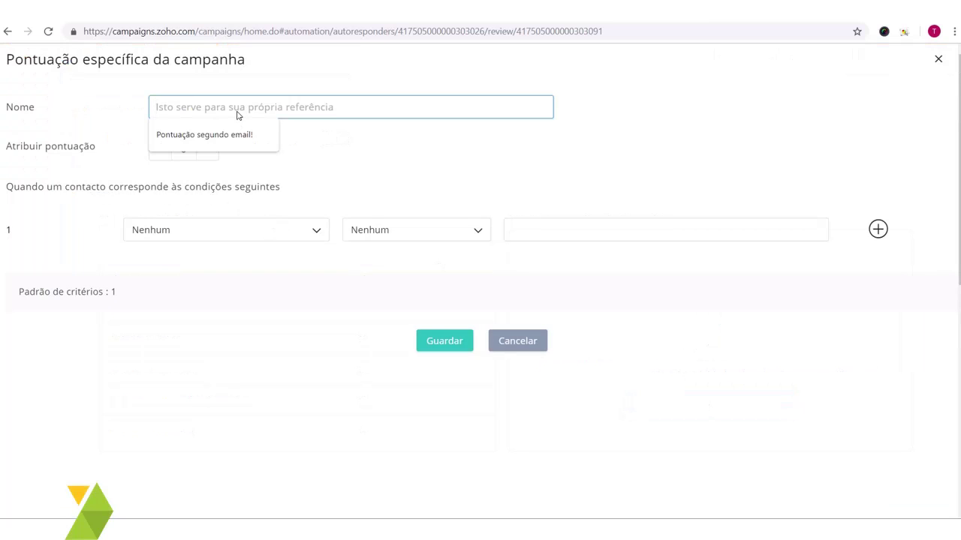
Step: Save an 'Abrir email' criterion giving 10 points when Contagem de aberturas >= 1
text(Abrir e)
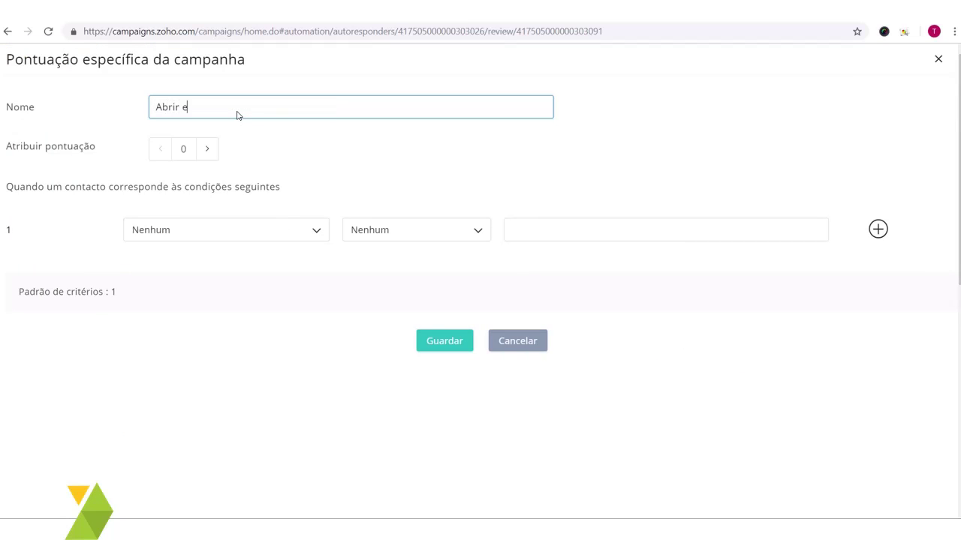
text(mail)
click(209, 150)
click(208, 150)
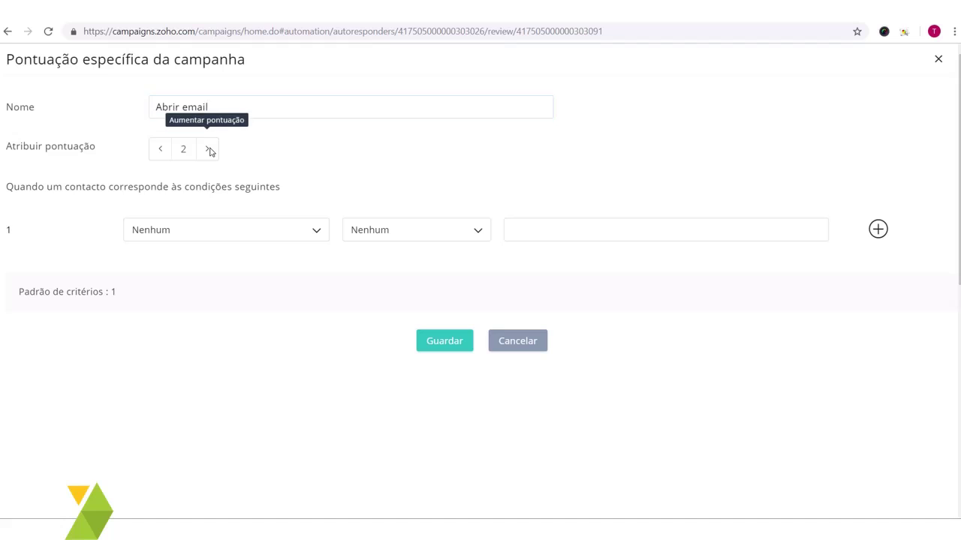
click(210, 150)
click(209, 150)
click(210, 151)
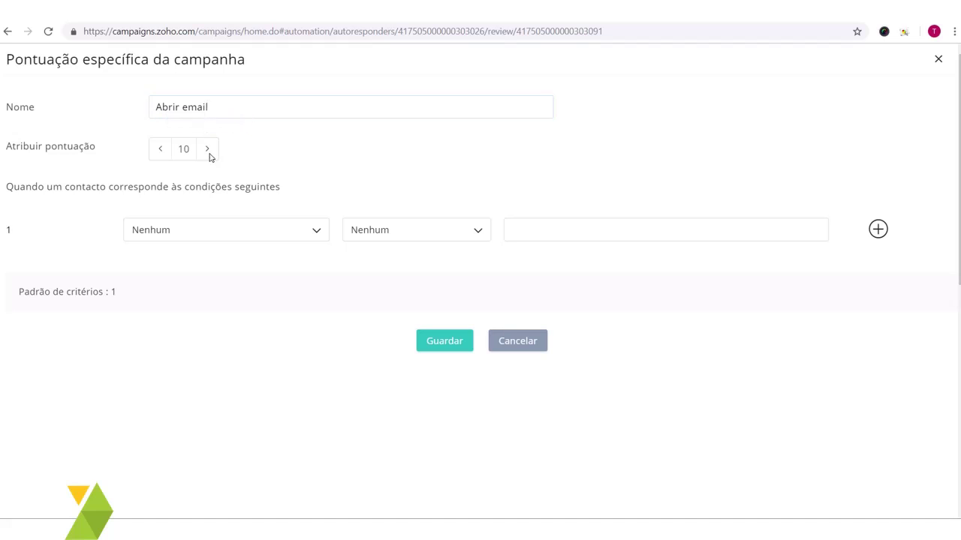
click(292, 228)
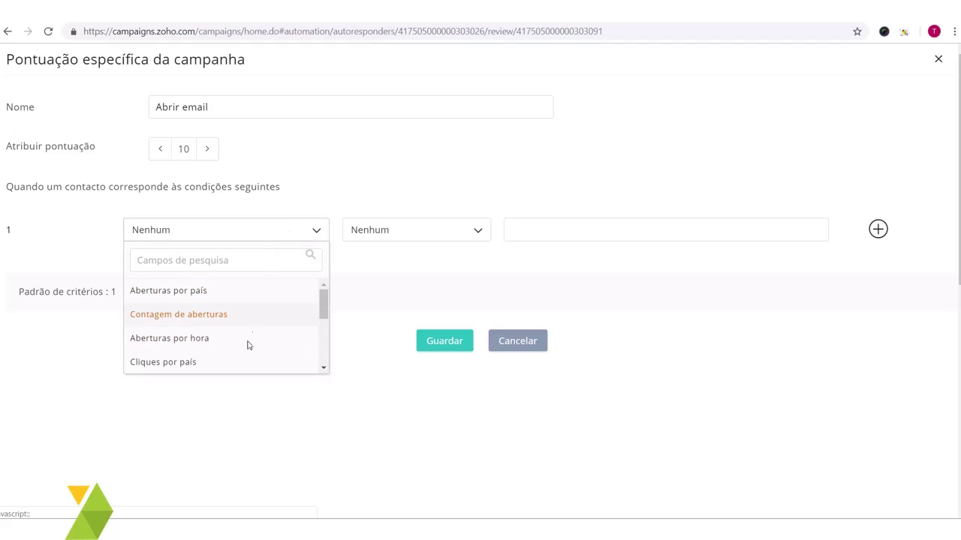
click(253, 308)
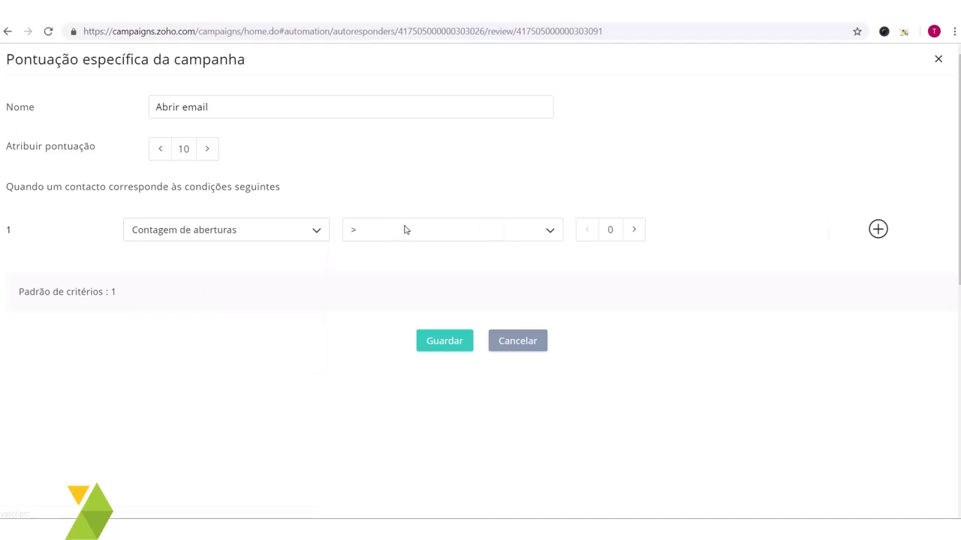
click(405, 229)
click(385, 278)
click(633, 230)
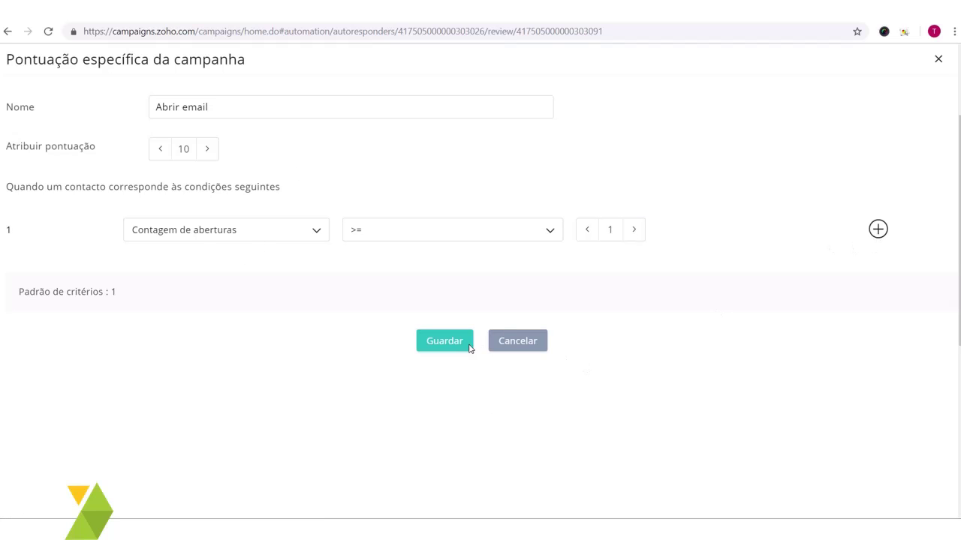
click(444, 343)
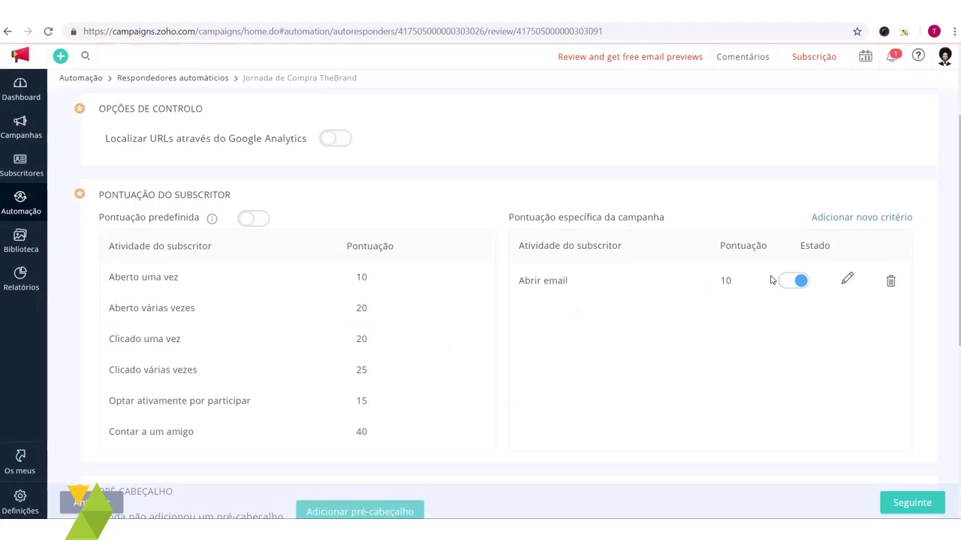
Step: Start a second scoring criterion named 'Clicar no Contato' worth 20 points
click(849, 218)
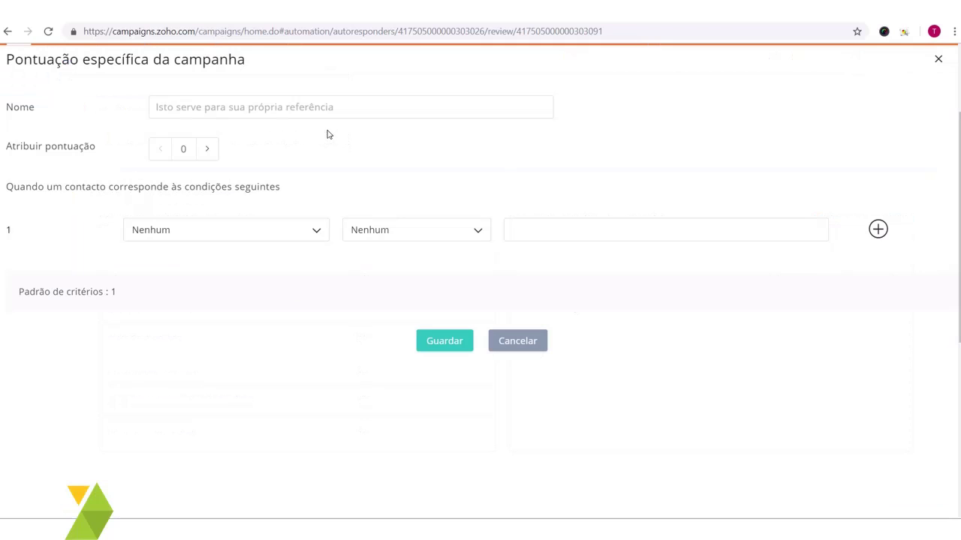
click(260, 109)
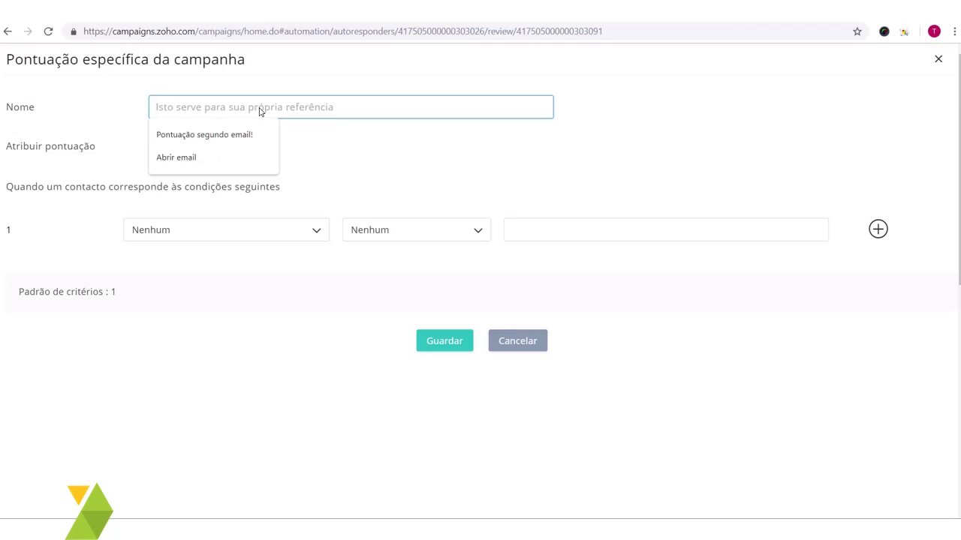
text(Contato)
key(Home)
text(Cl)
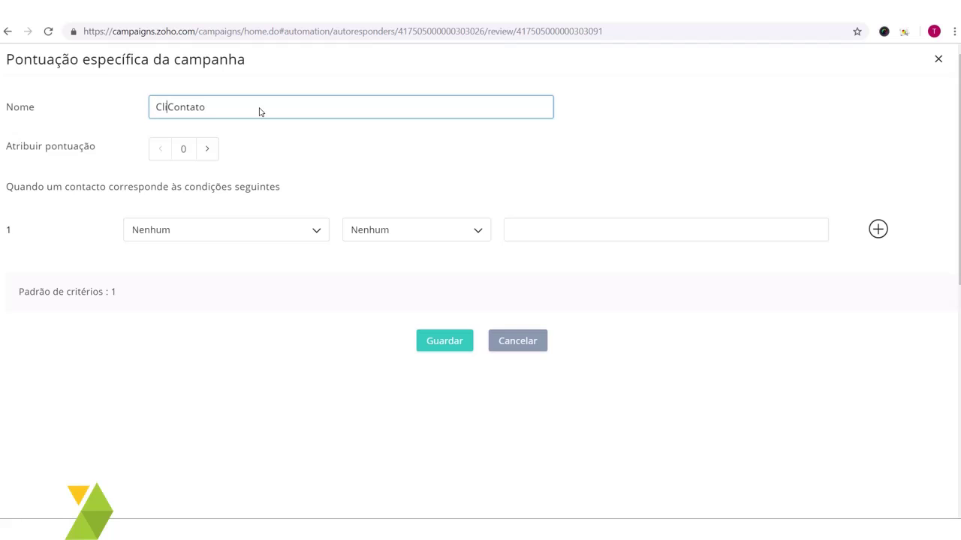
text(icar no)
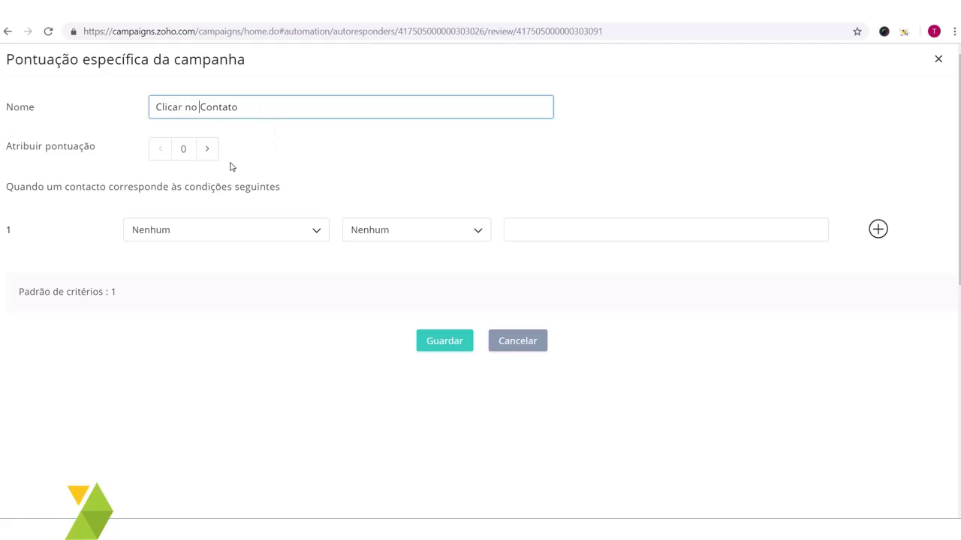
triple_click(255, 111)
click(240, 148)
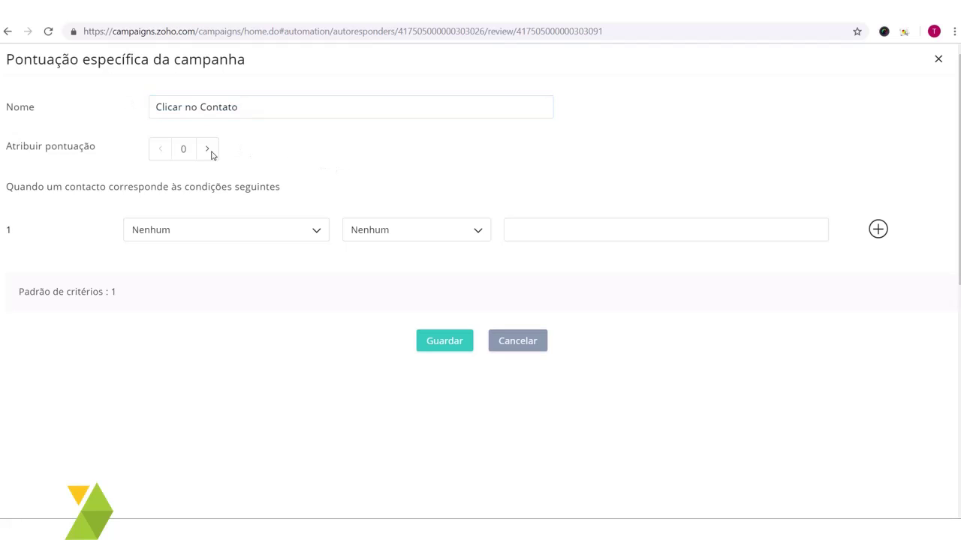
click(207, 149)
click(207, 149)
click(207, 149)
click(207, 149)
click(208, 149)
click(207, 150)
click(207, 149)
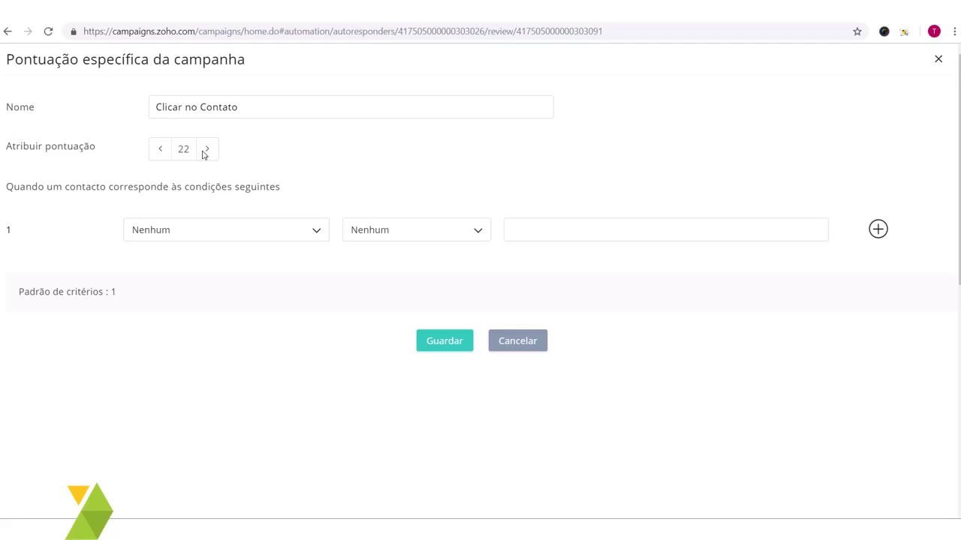
click(160, 149)
click(159, 149)
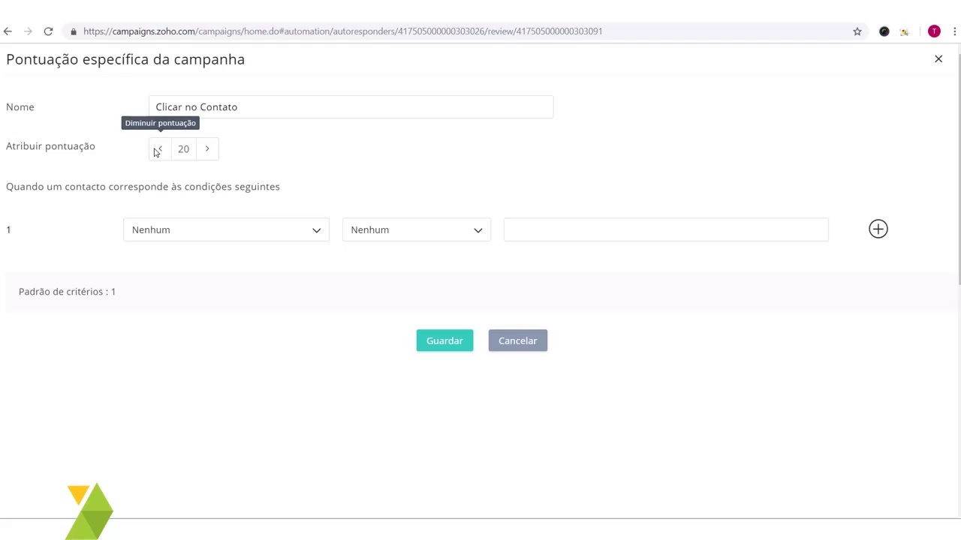
Step: Set its condition to URL clicado is the 'Clique aqui' link and save the criterion
click(271, 235)
drag(323, 303, 327, 355)
click(159, 361)
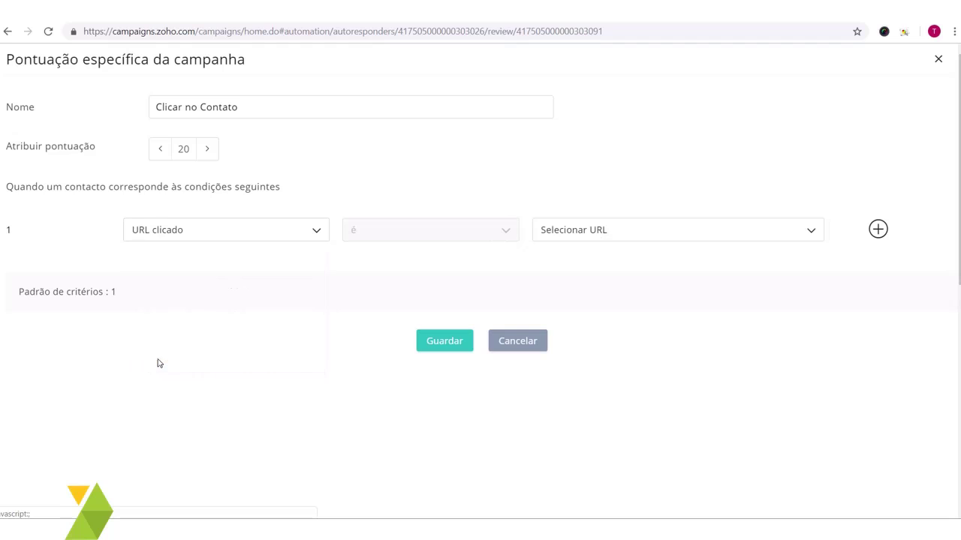
click(582, 233)
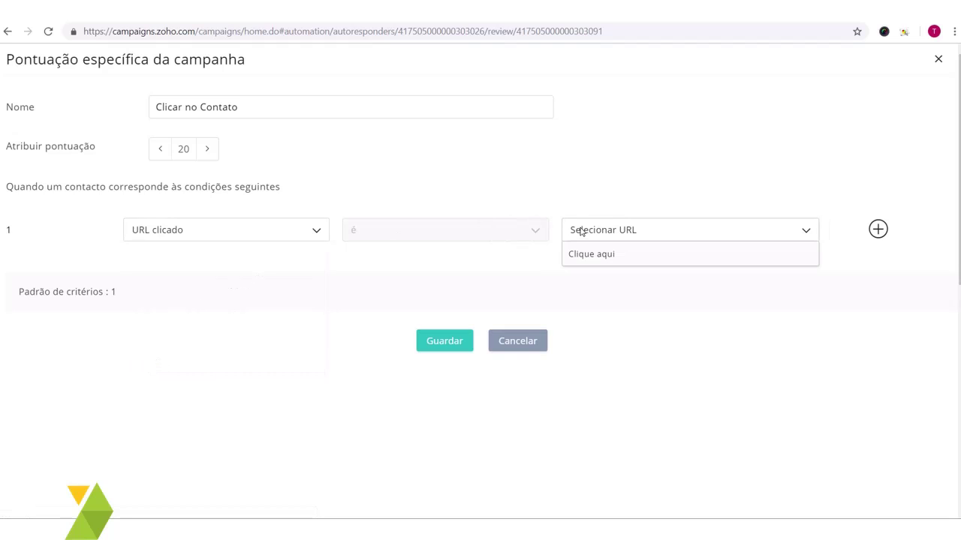
click(605, 256)
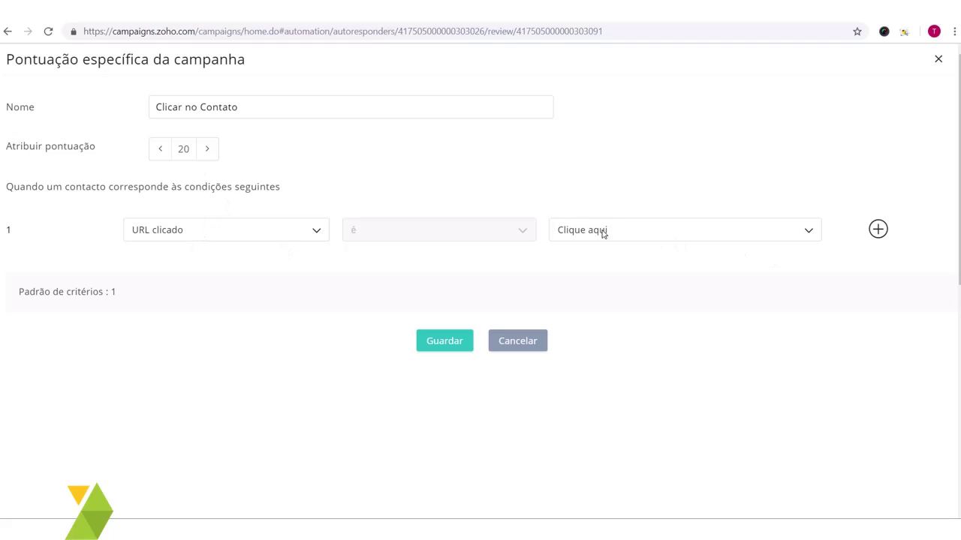
click(452, 339)
scroll(748, 276, down, 2)
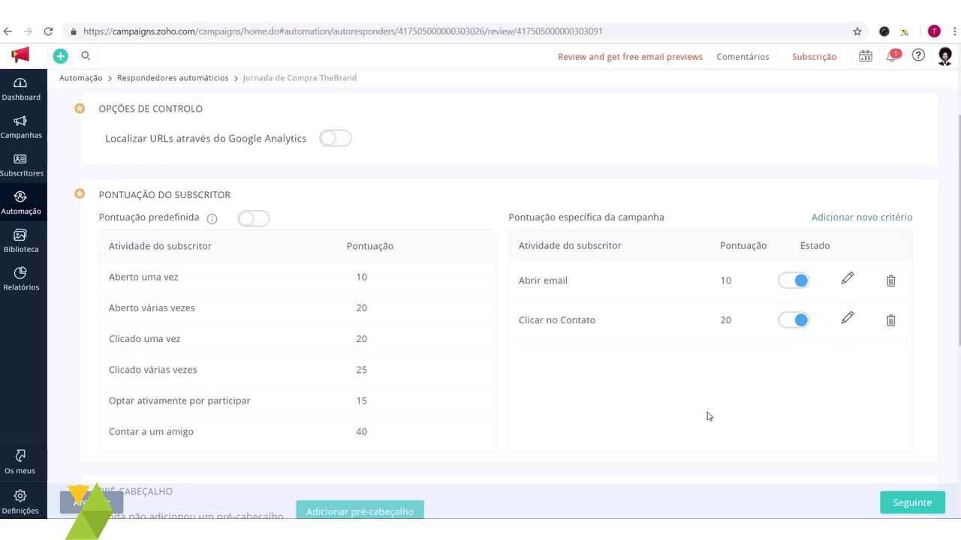
Step: On the journey timeline, rename Follow-up Message 1 to 'Segundo Email'
click(903, 509)
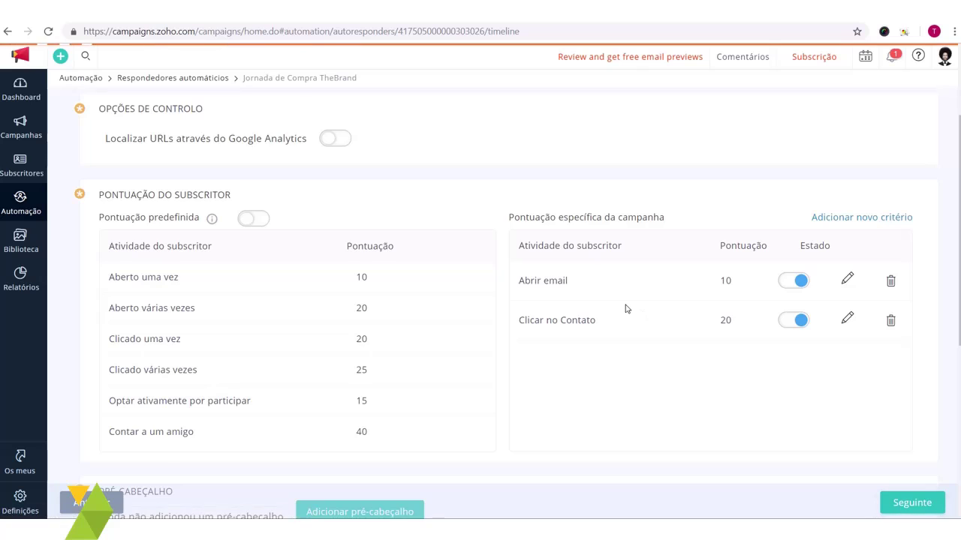
scroll(248, 289, down, 3)
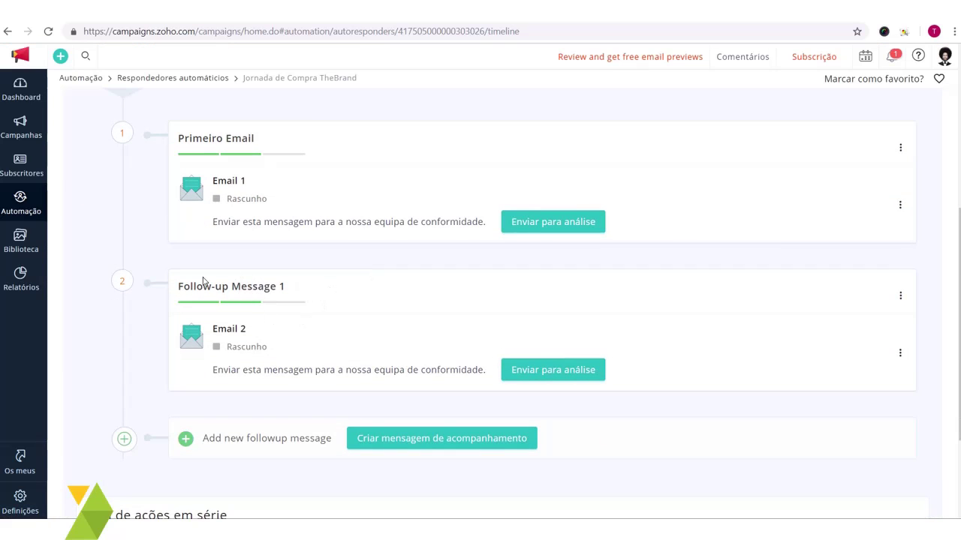
click(901, 297)
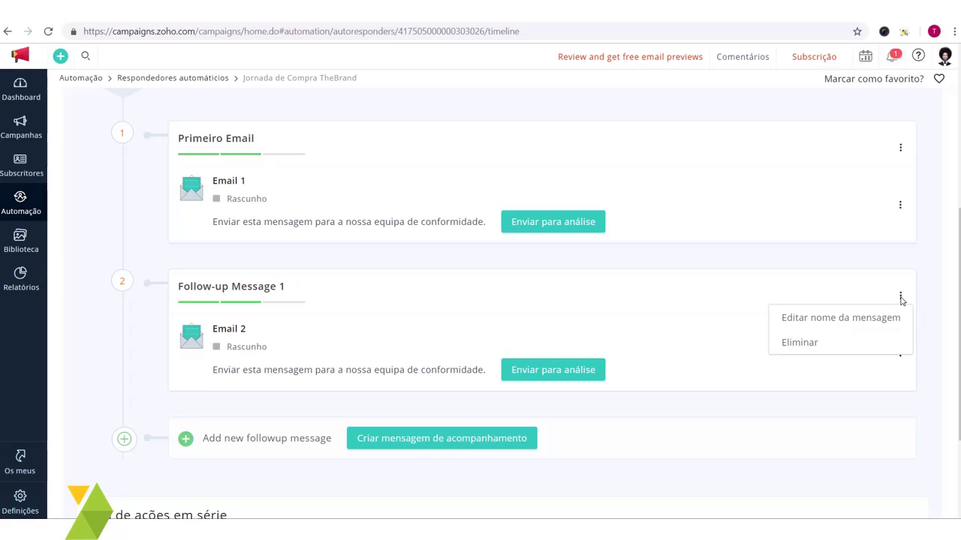
click(832, 319)
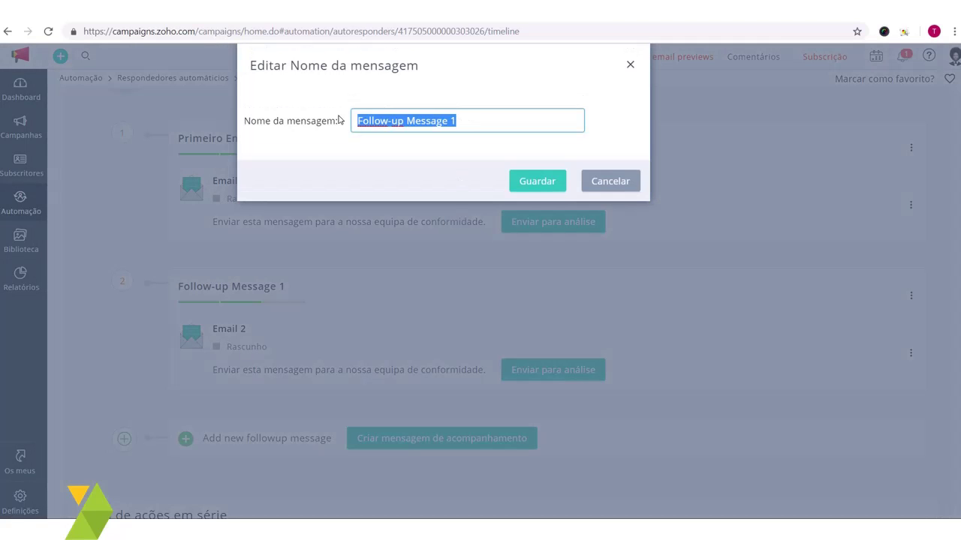
text(Segundo)
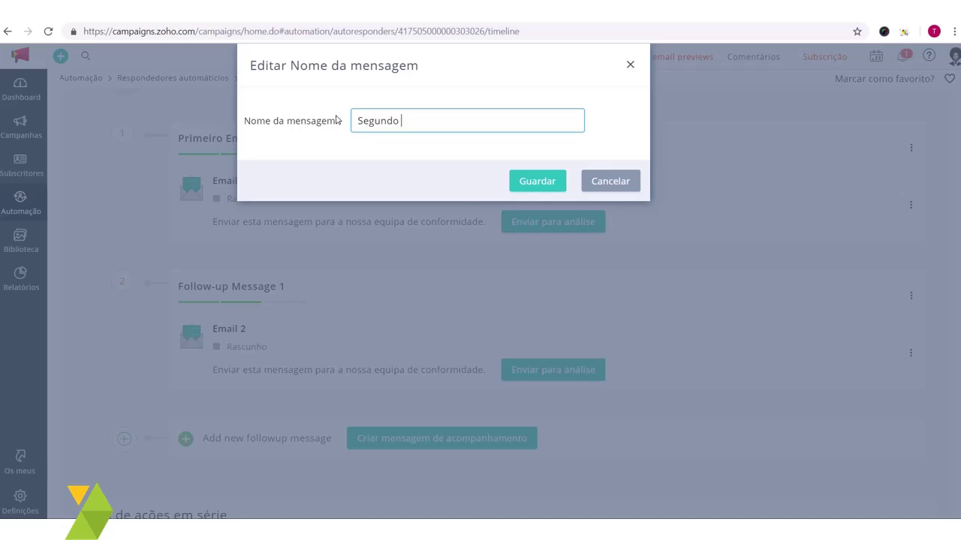
text(Email)
click(551, 174)
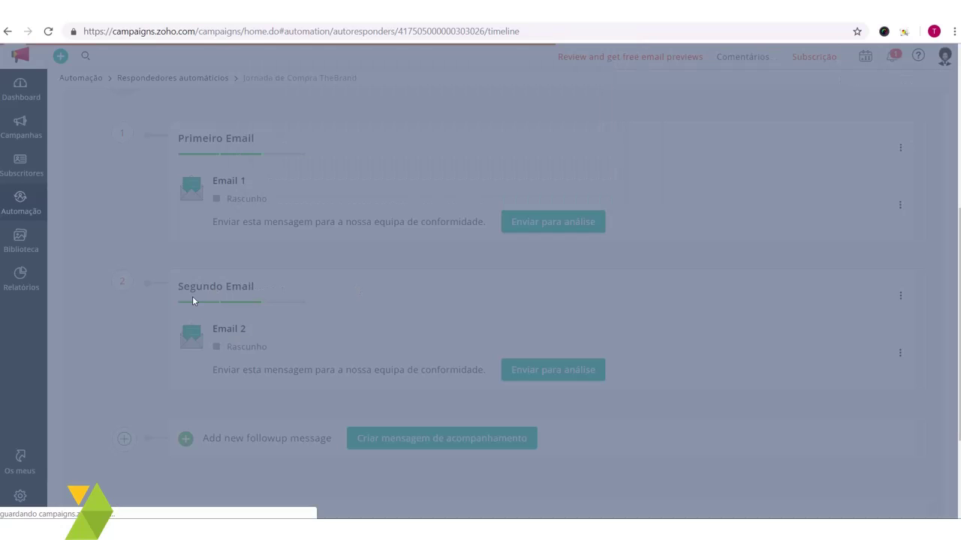
scroll(259, 364, up, 1)
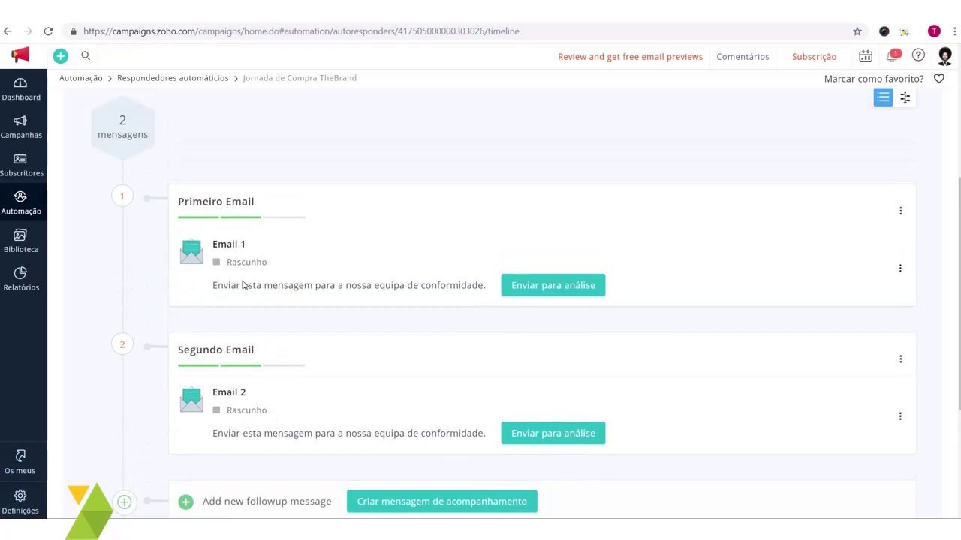
scroll(275, 274, down, 1)
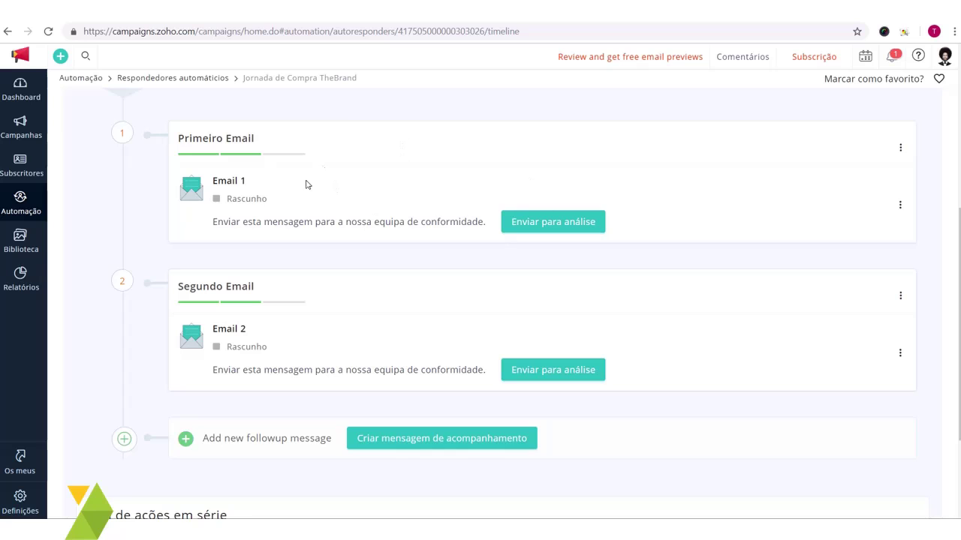
scroll(270, 198, up, 1)
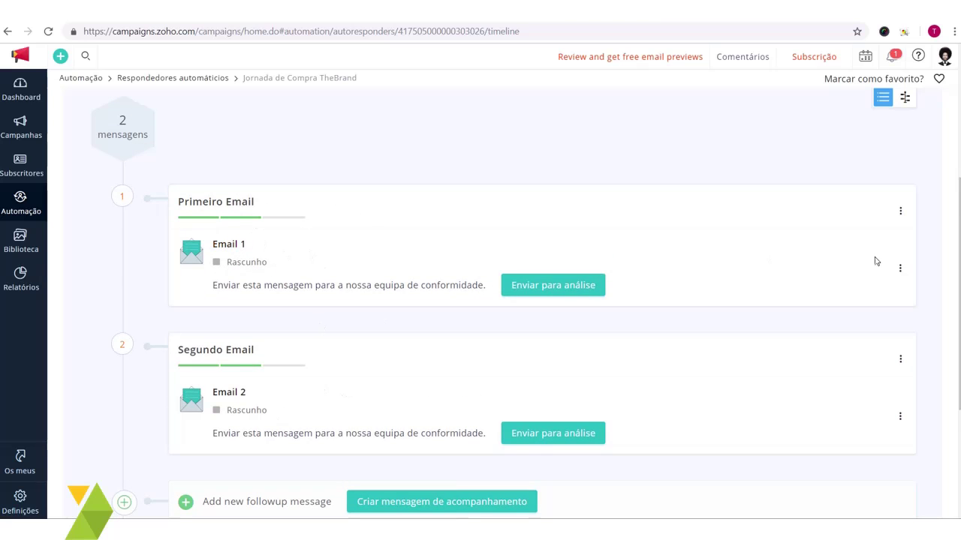
Step: Reopen Email 1 and step through Conteúdo to Verificar to check its 5-point 'Abertura de email' criterion
click(900, 268)
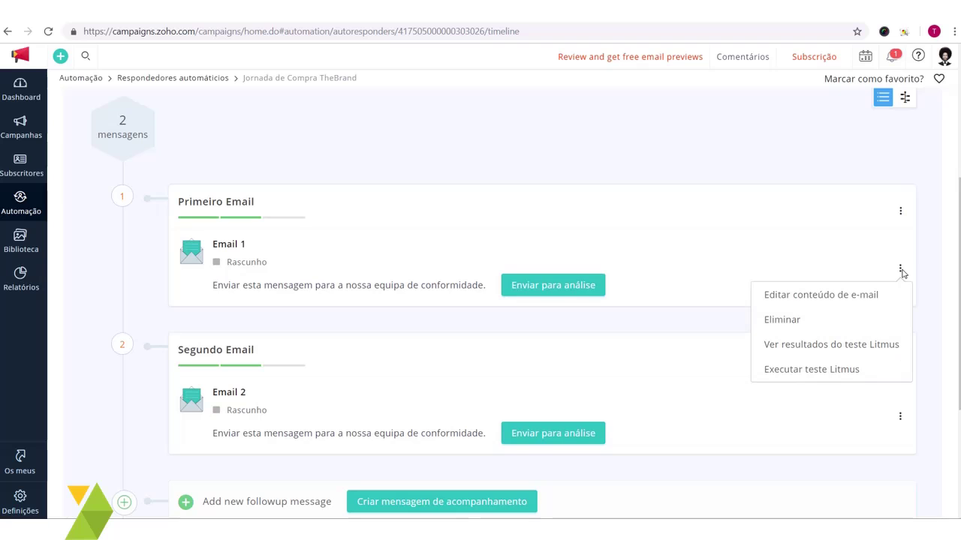
click(868, 301)
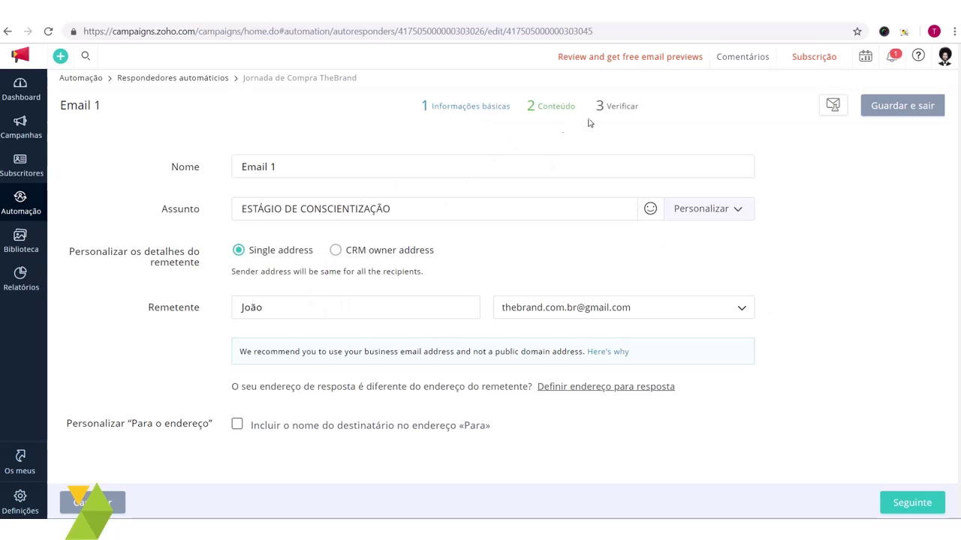
click(551, 108)
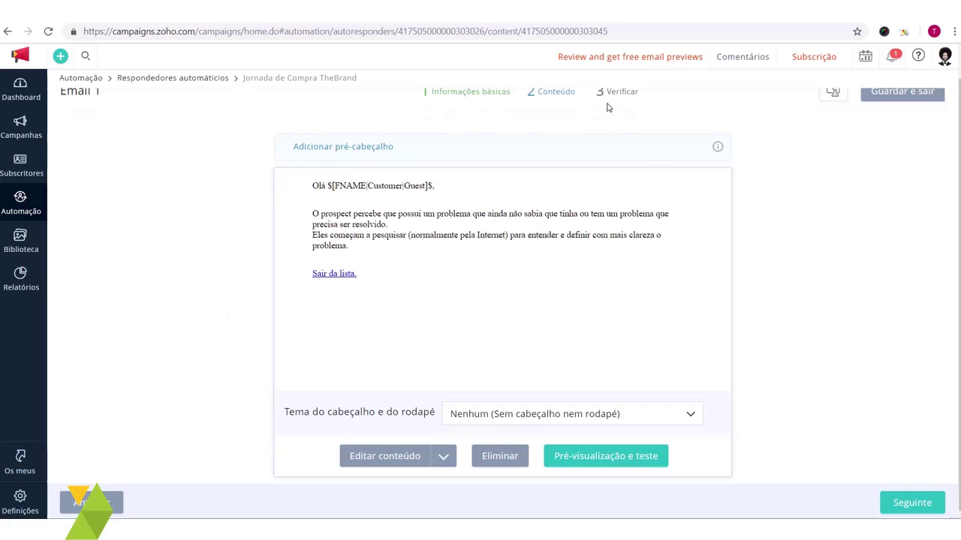
click(619, 120)
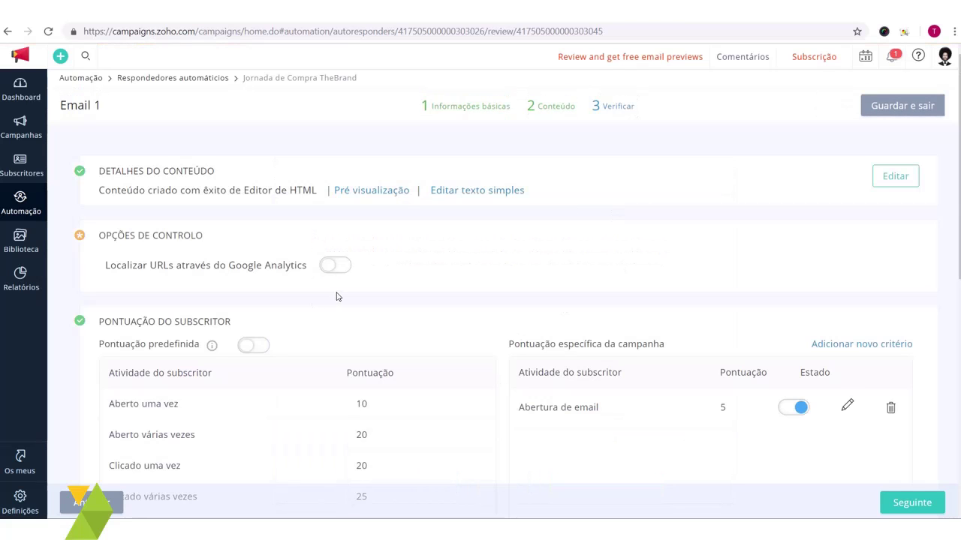
scroll(337, 296, down, 6)
scroll(525, 338, up, 6)
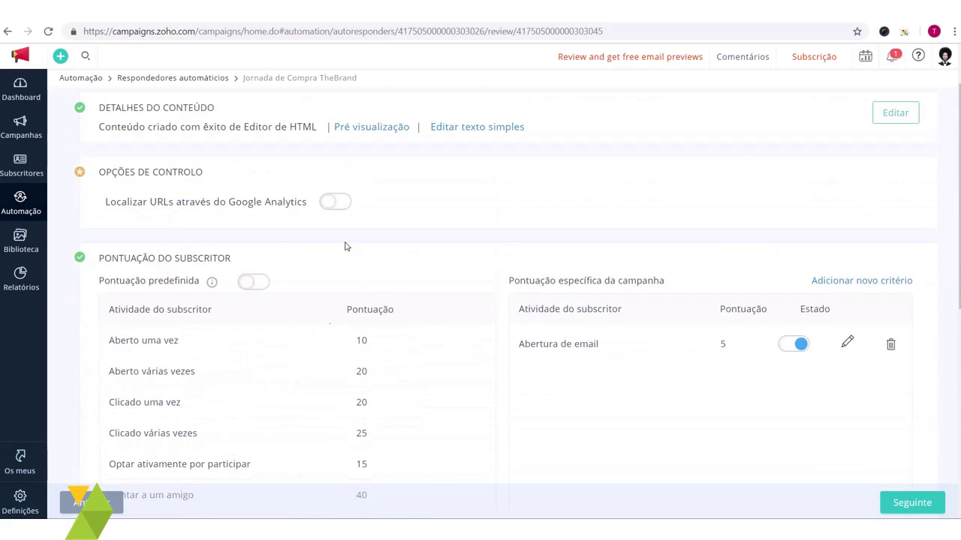
scroll(799, 474, up, 1)
Step: Leave Email 1's review and scroll the journey timeline showing Primeiro Email and Segundo Email
click(911, 503)
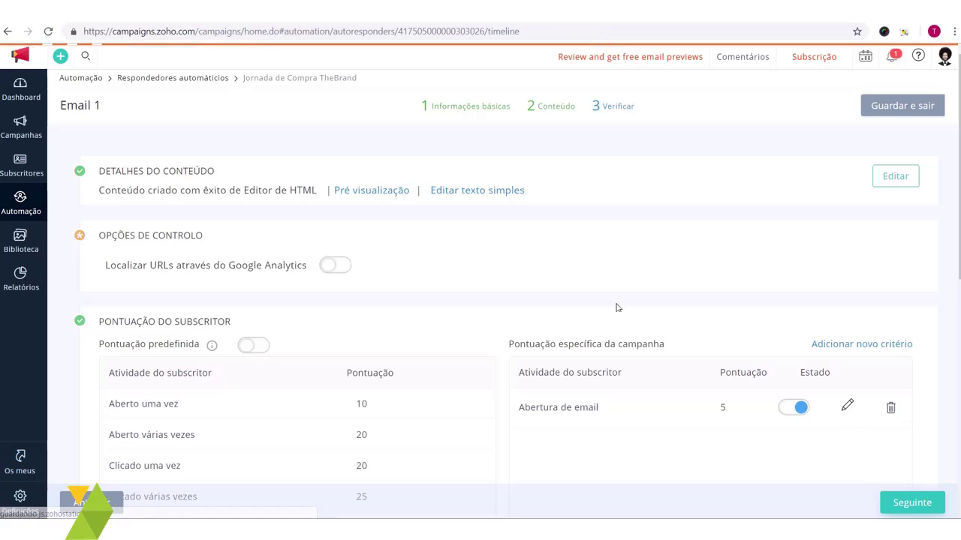
scroll(343, 178, down, 4)
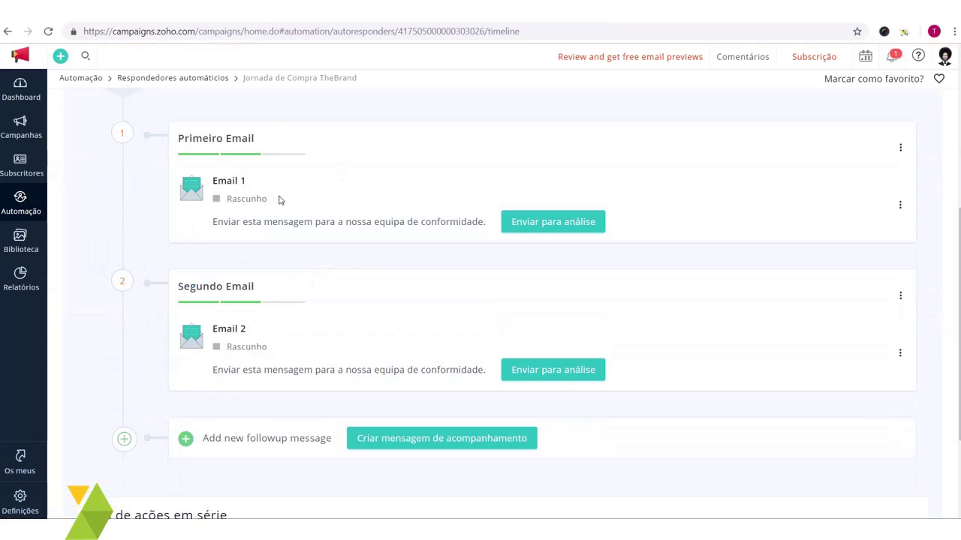
scroll(328, 280, up, 2)
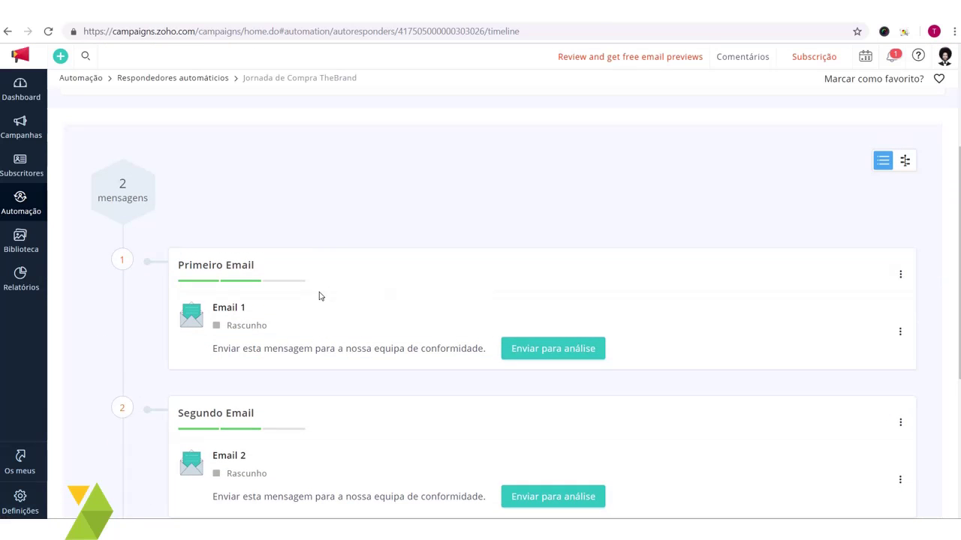
scroll(376, 323, down, 2)
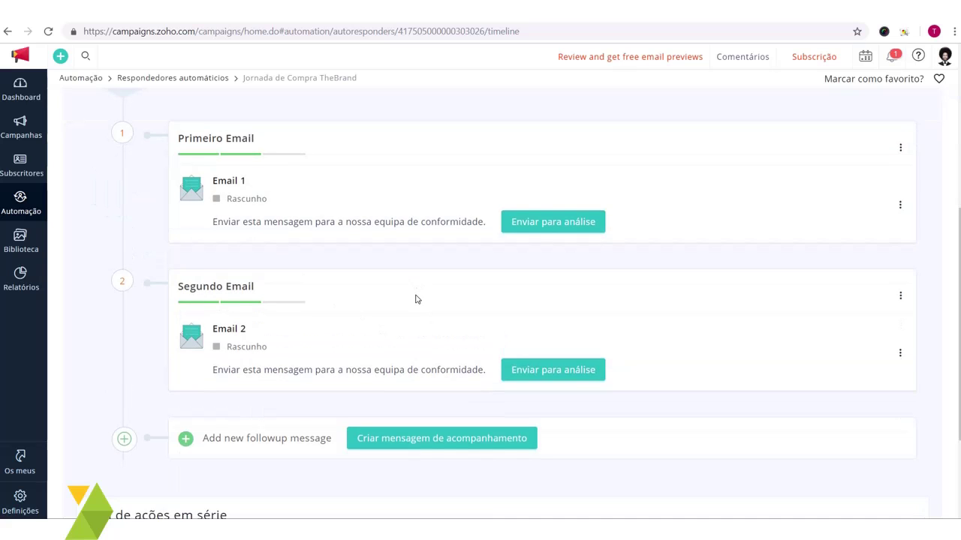
scroll(428, 298, down, 2)
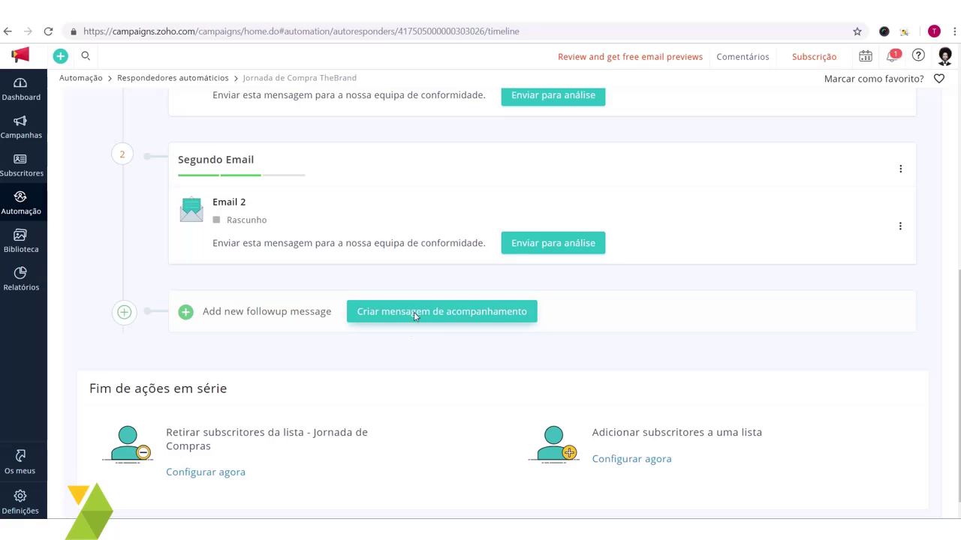
click(440, 314)
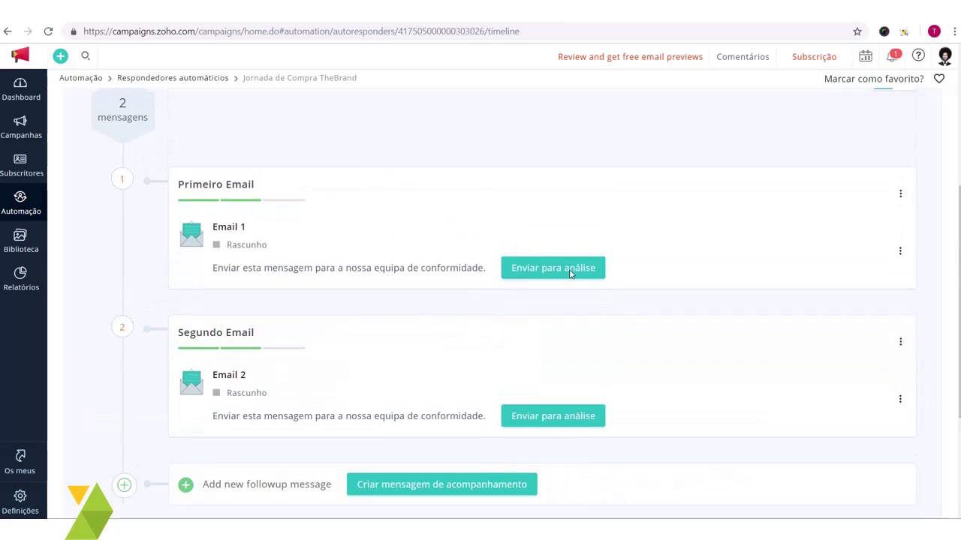
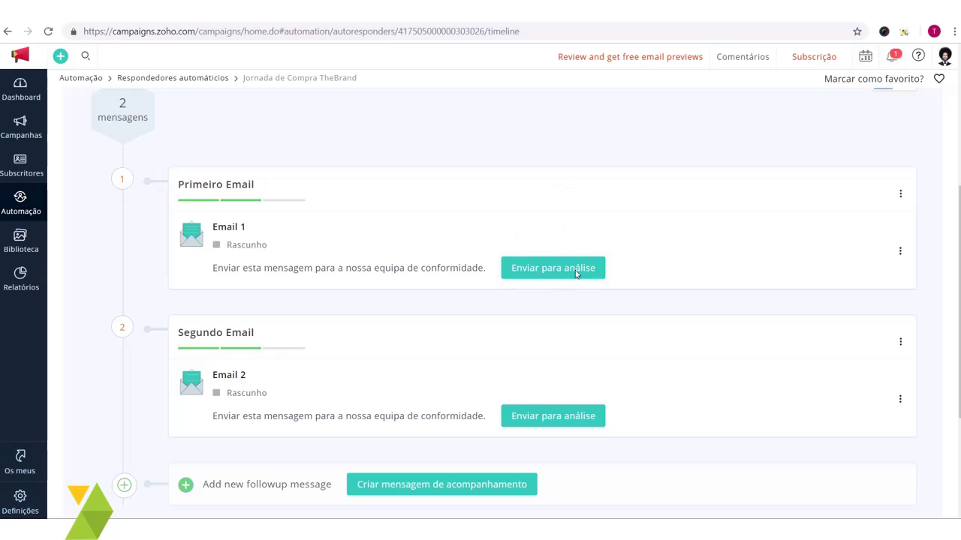
Step: Submit Email 1 and Email 2 for compliance review so both show 'Para revisão'
click(517, 263)
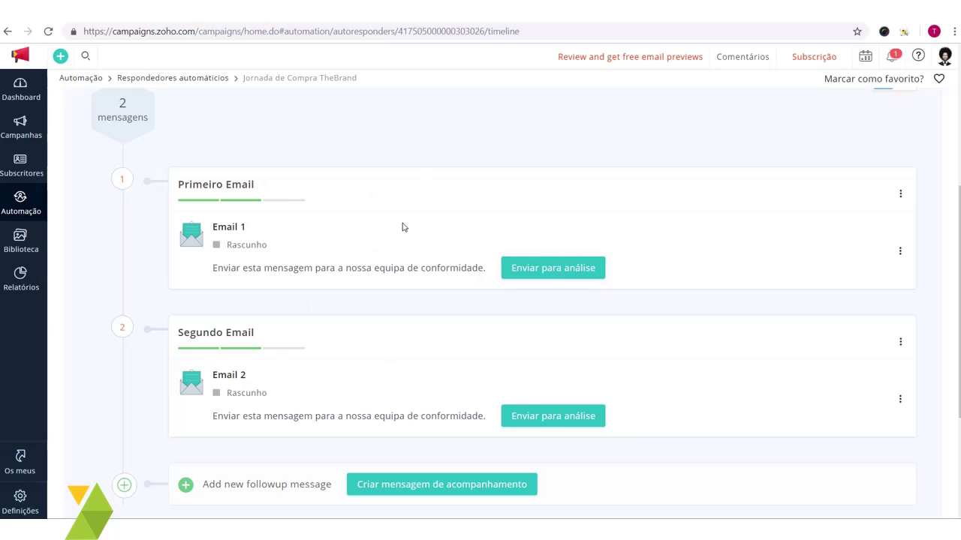
click(568, 414)
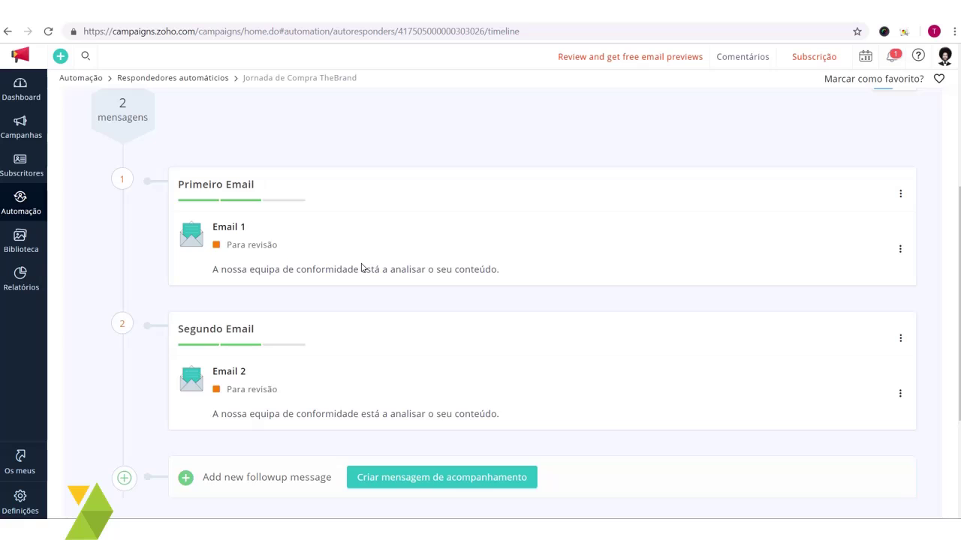
scroll(368, 267, down, 3)
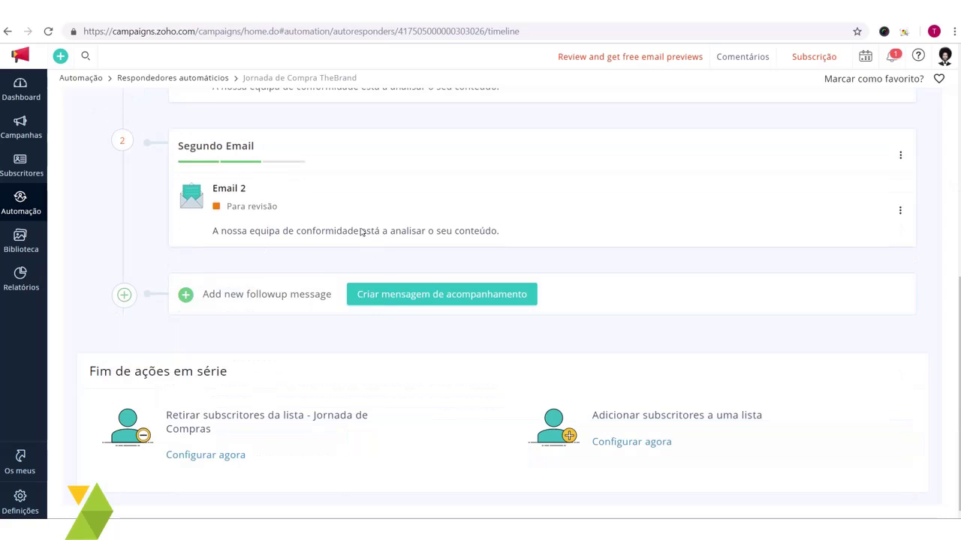
scroll(305, 227, up, 3)
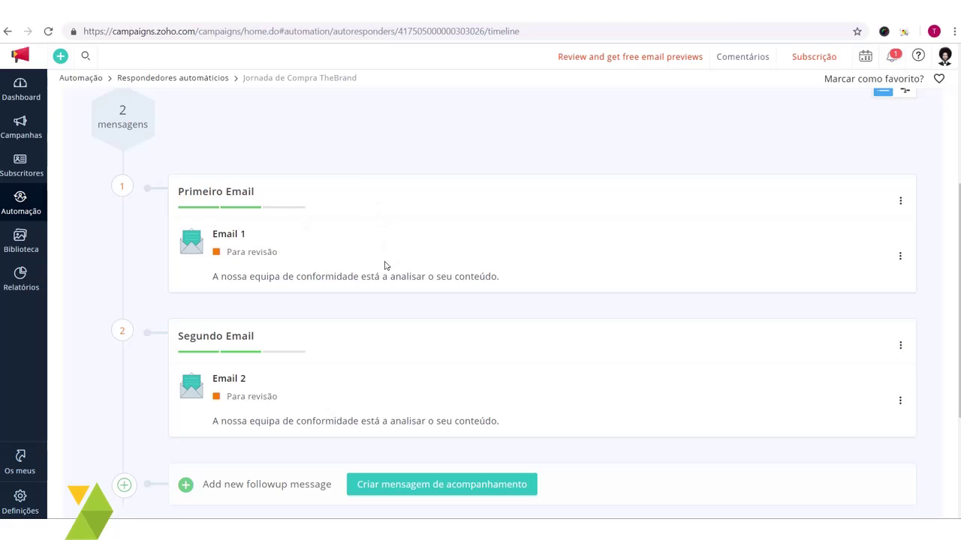
scroll(366, 269, down, 3)
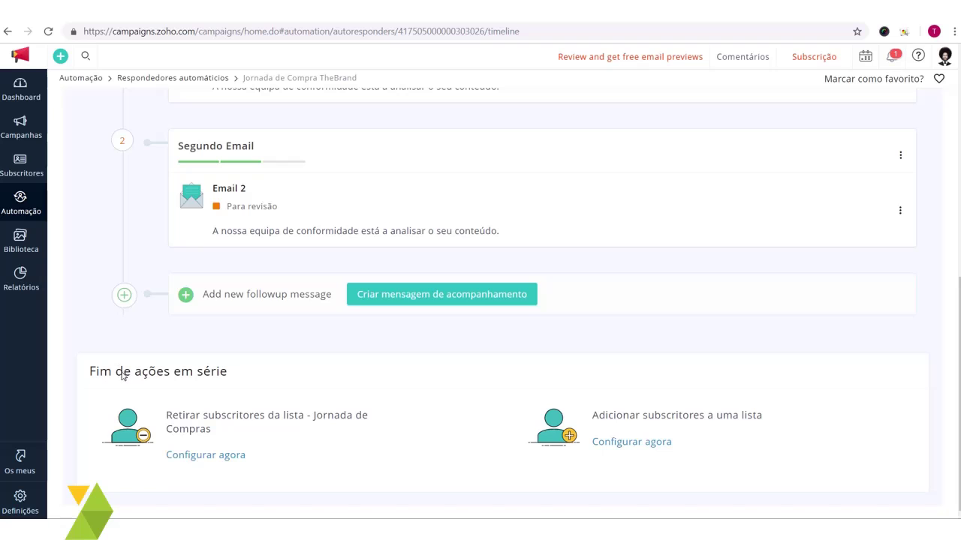
Step: Look over the end-of-series section, highlighting the 'Jornada de Compras' list name
drag(91, 377, 278, 383)
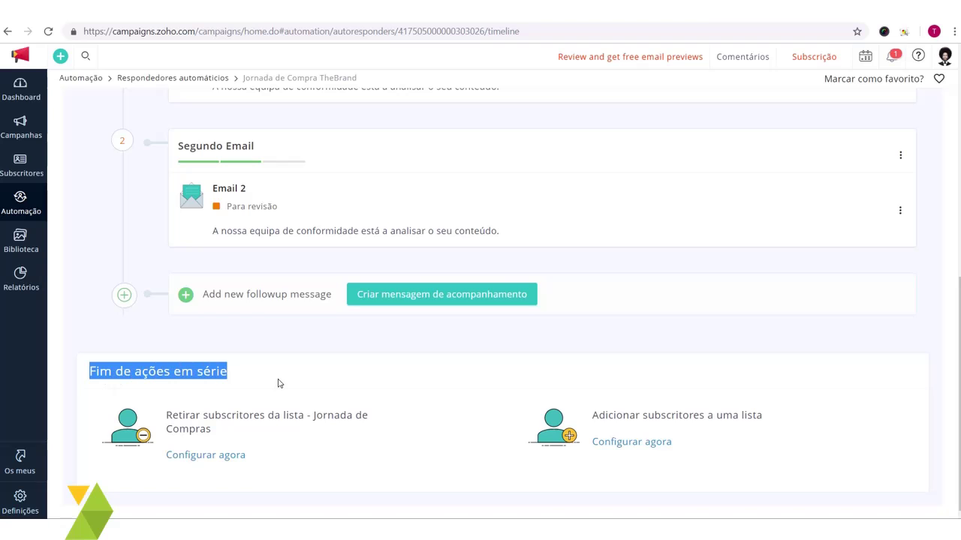
click(279, 384)
scroll(281, 388, up, 2)
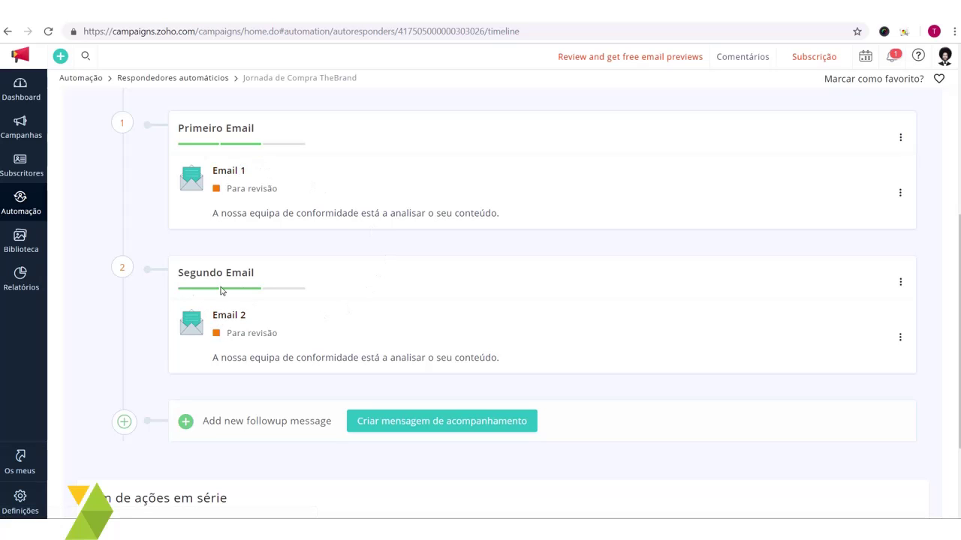
scroll(311, 265, down, 3)
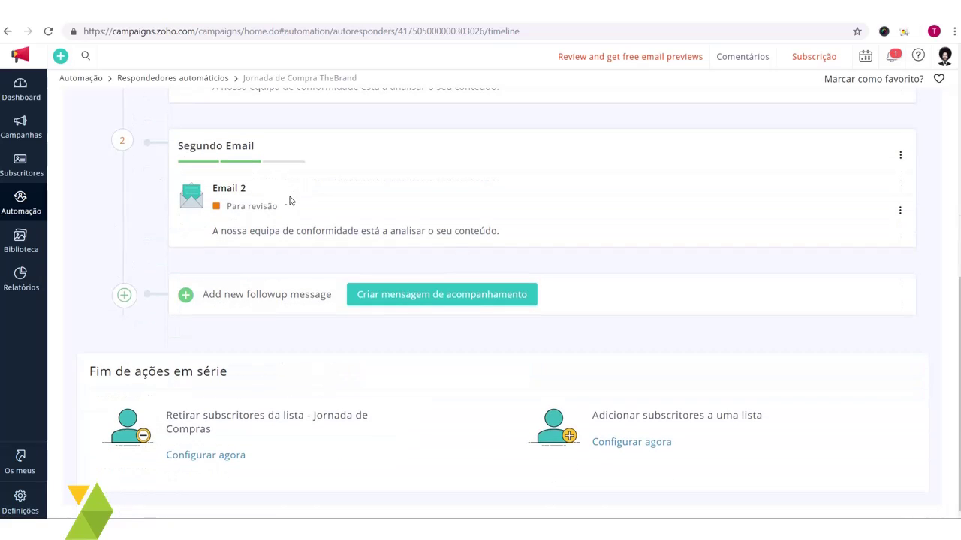
scroll(285, 204, up, 2)
scroll(358, 250, down, 2)
drag(312, 414, 343, 440)
Step: Save an end-of-series action removing subscribers from 'Jornada de Compras' 'Imediatamente', confirming Remover da lista
click(334, 442)
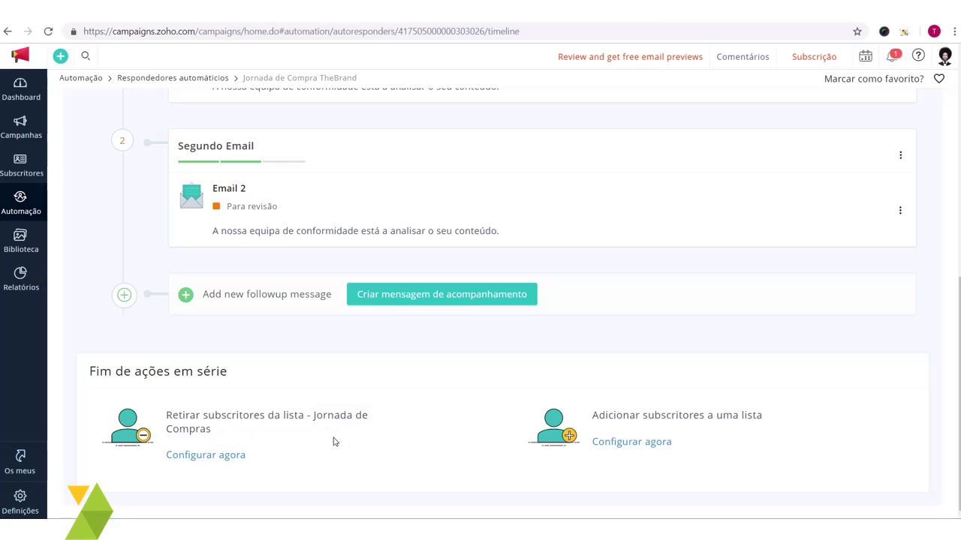
click(235, 453)
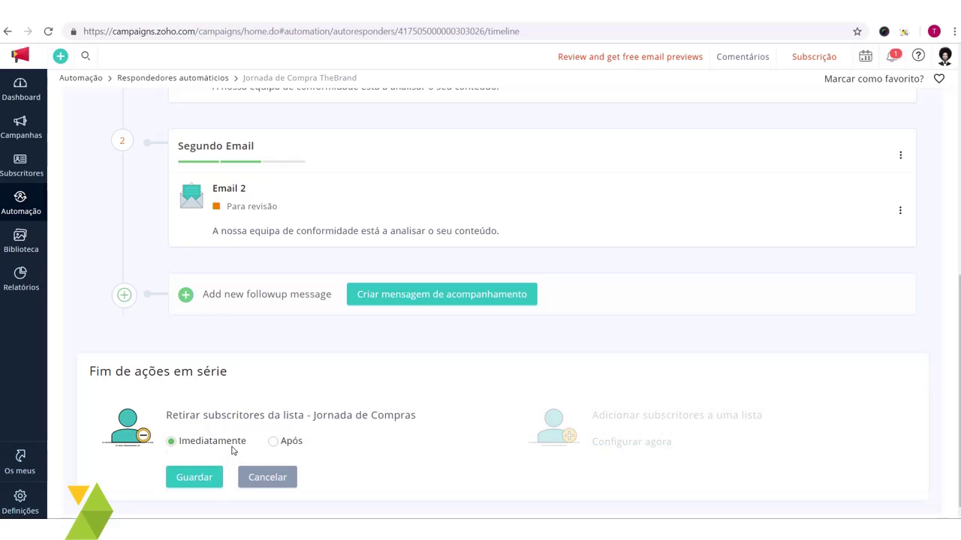
click(275, 435)
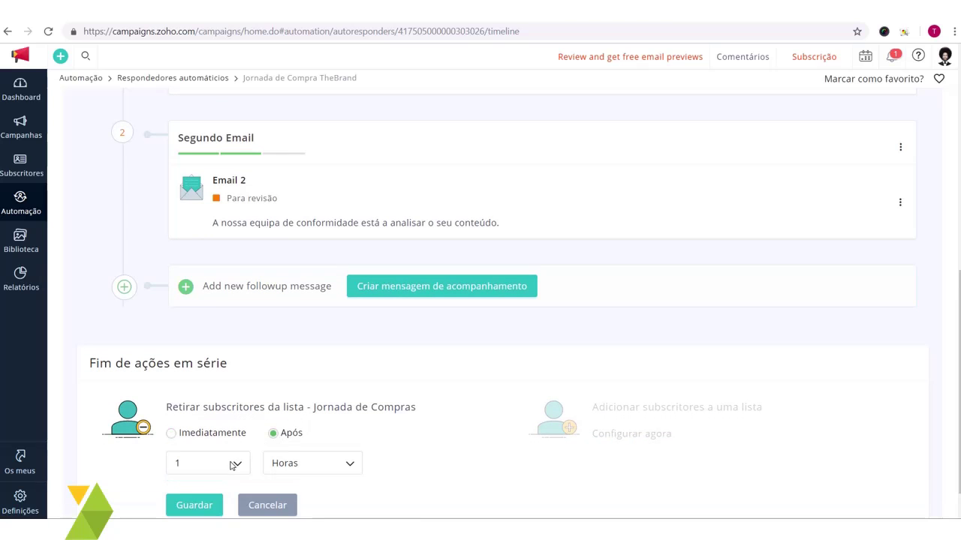
click(171, 433)
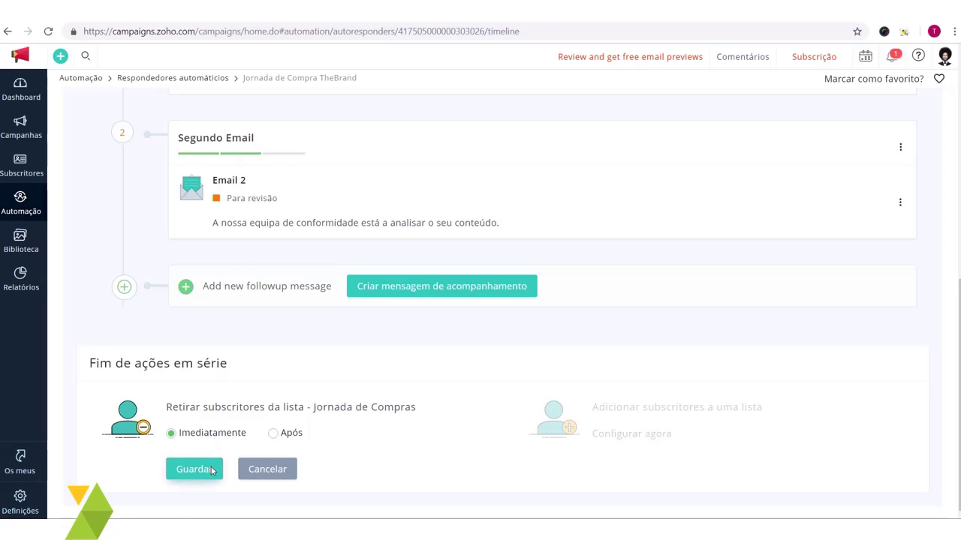
click(212, 469)
click(536, 252)
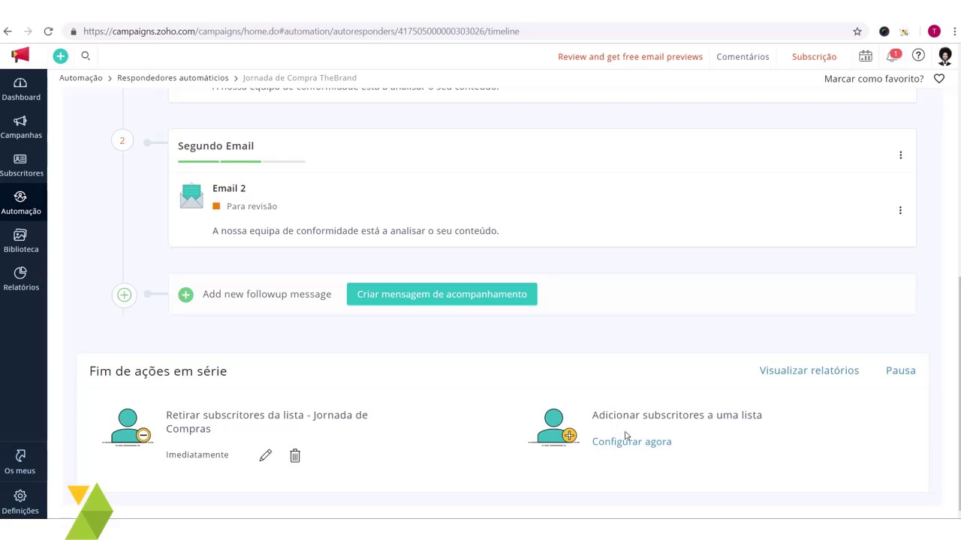
Step: Save an end-of-series action adding subscribers to the 'Brand' list 'Após 1 Horas'
click(630, 443)
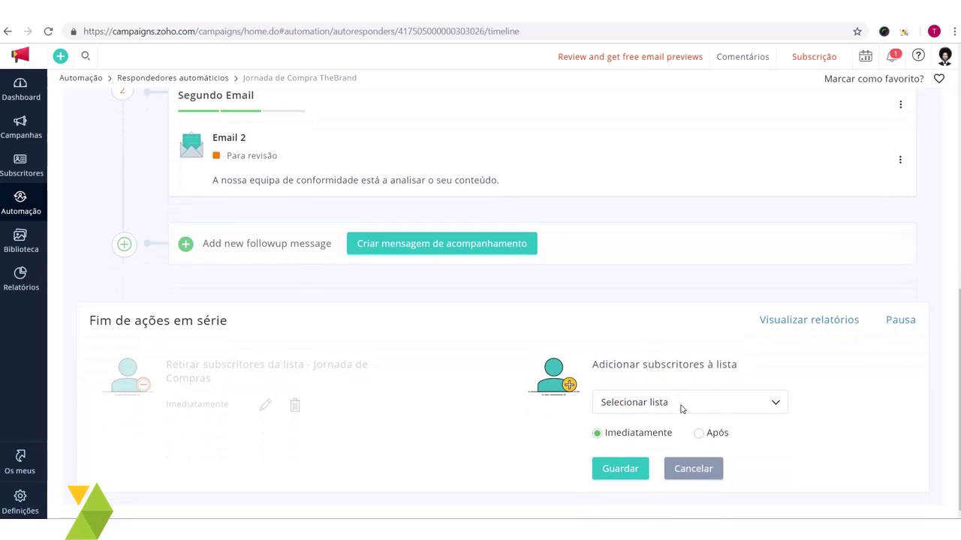
click(681, 408)
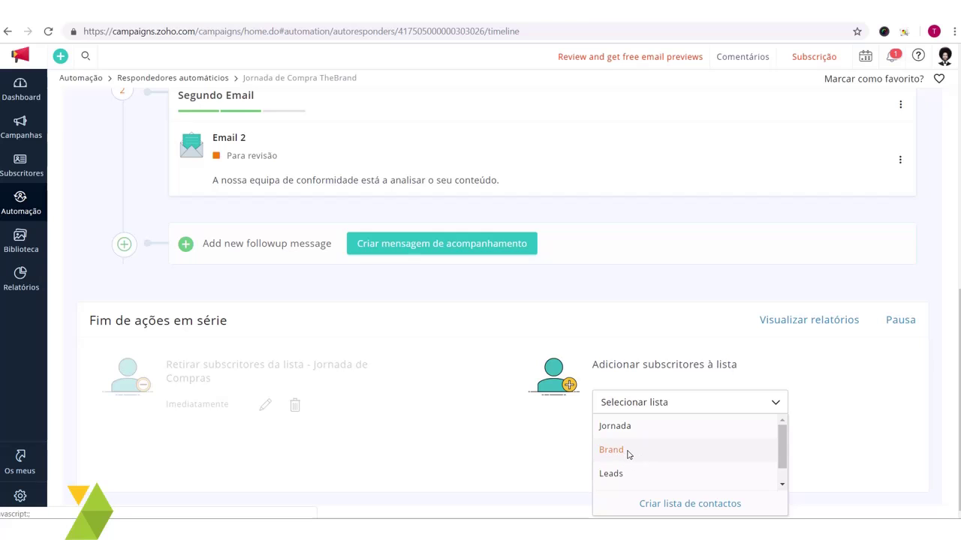
click(628, 453)
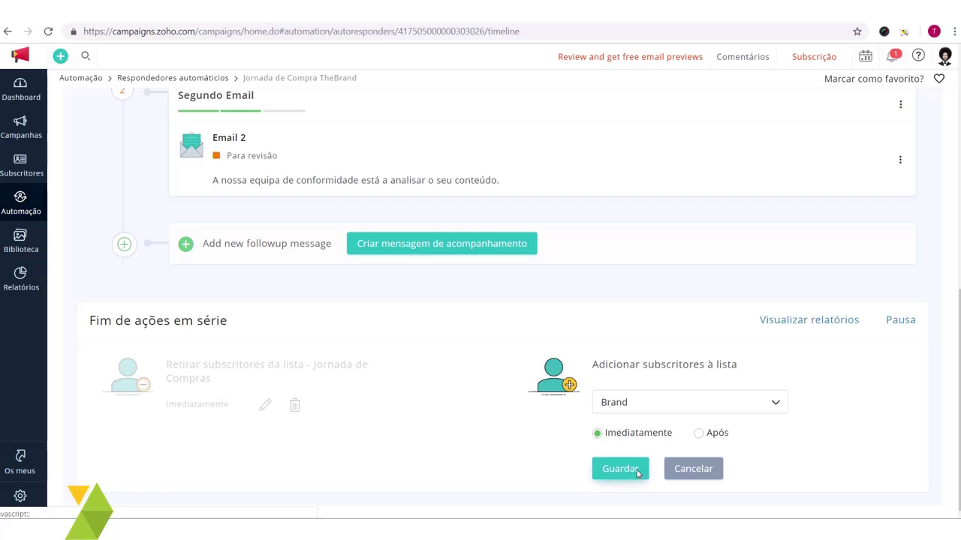
click(699, 434)
scroll(702, 431, down, 1)
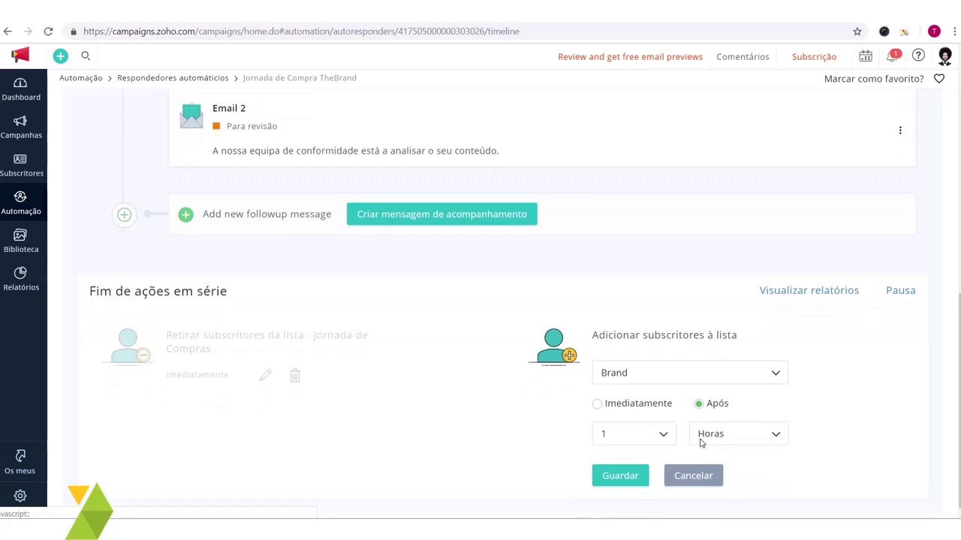
click(651, 425)
click(717, 427)
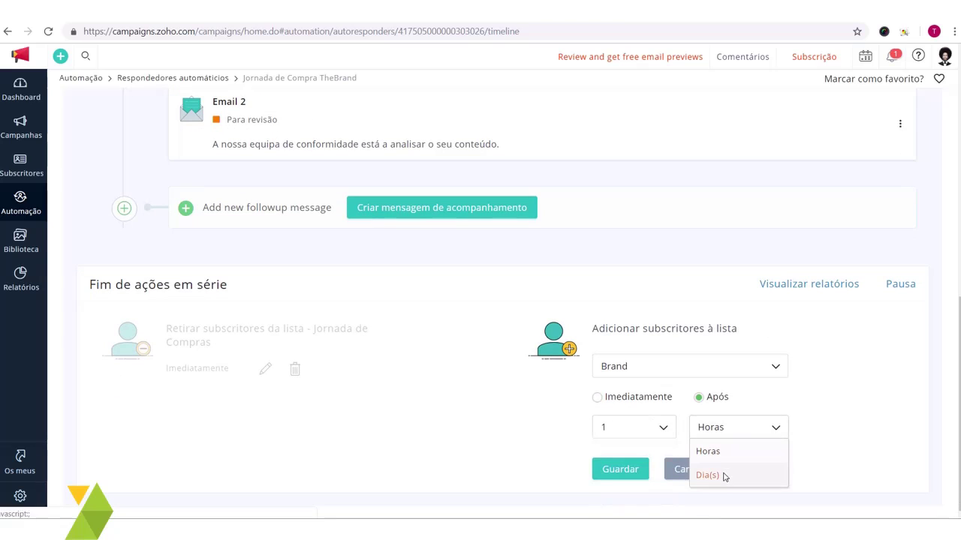
click(733, 431)
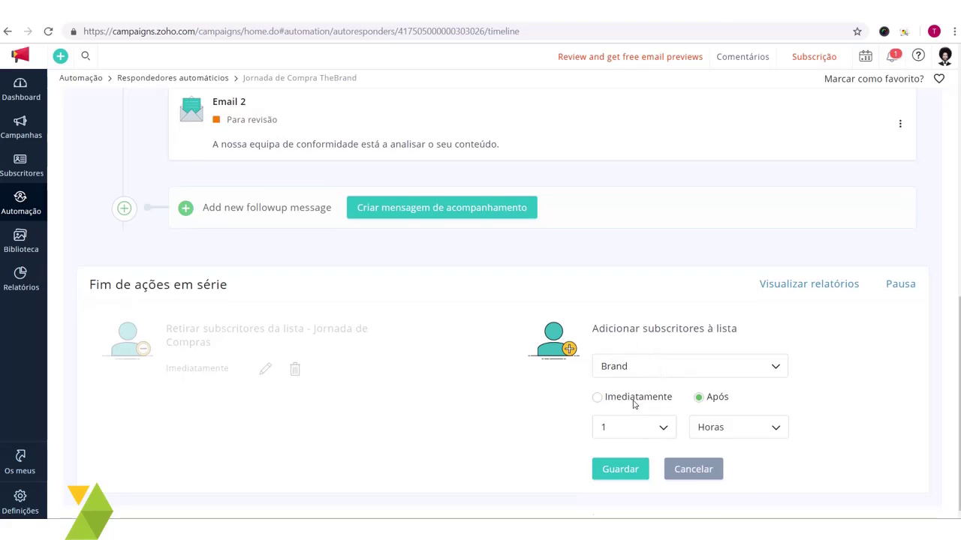
click(619, 471)
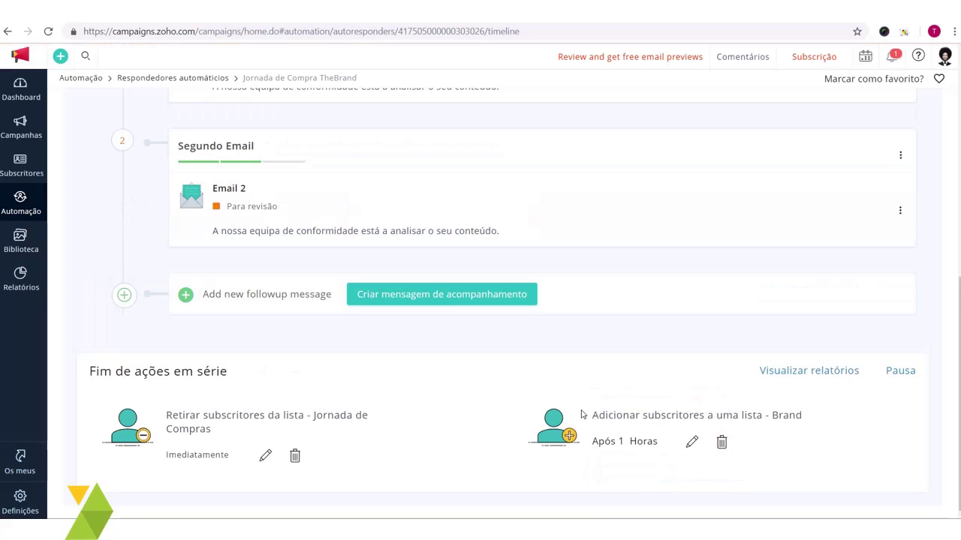
Step: Refresh the autoresponder to update the emails' review status
scroll(551, 410, up, 3)
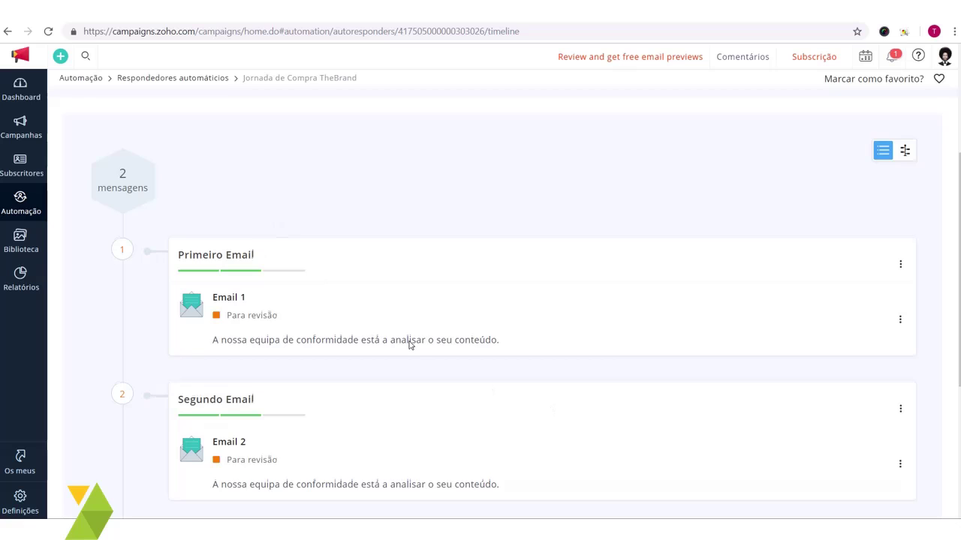
scroll(411, 345, down, 3)
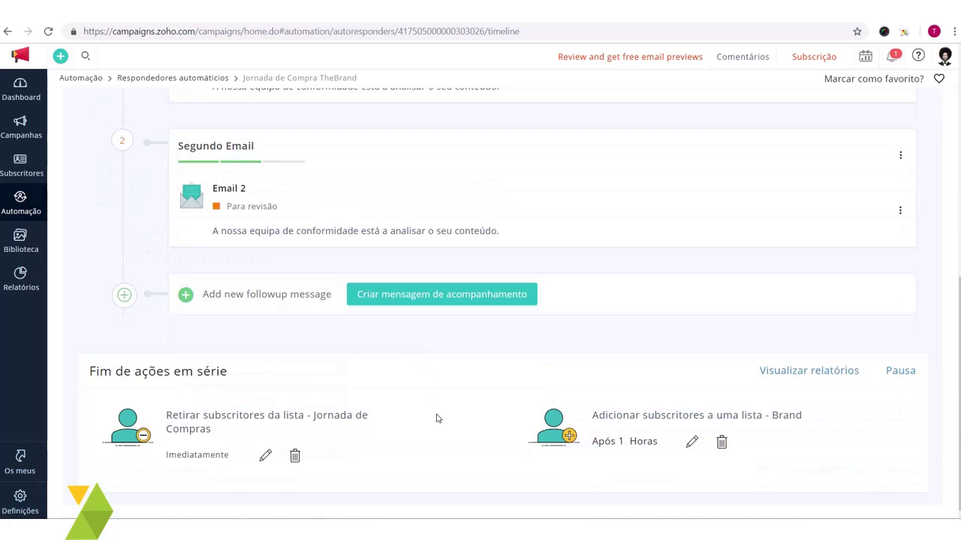
scroll(470, 403, up, 5)
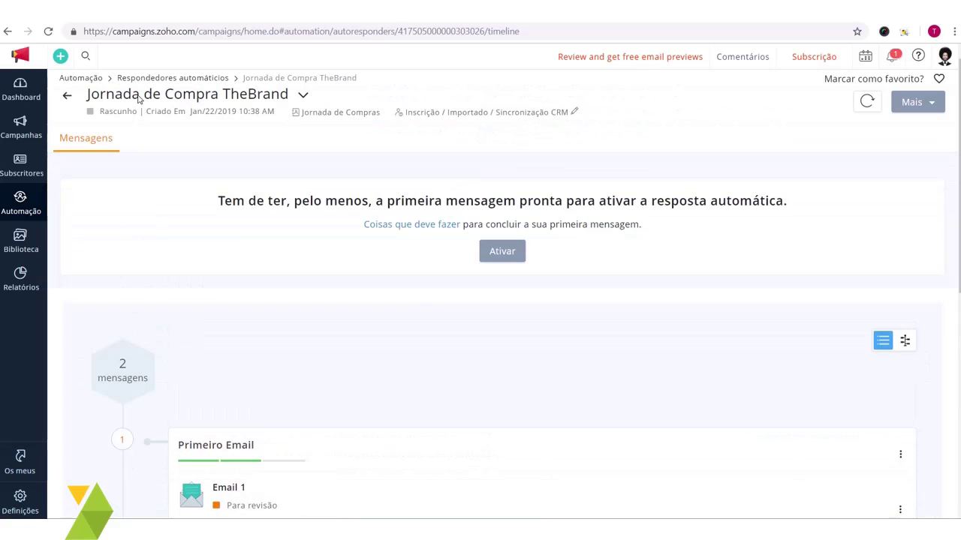
scroll(146, 128, down, 2)
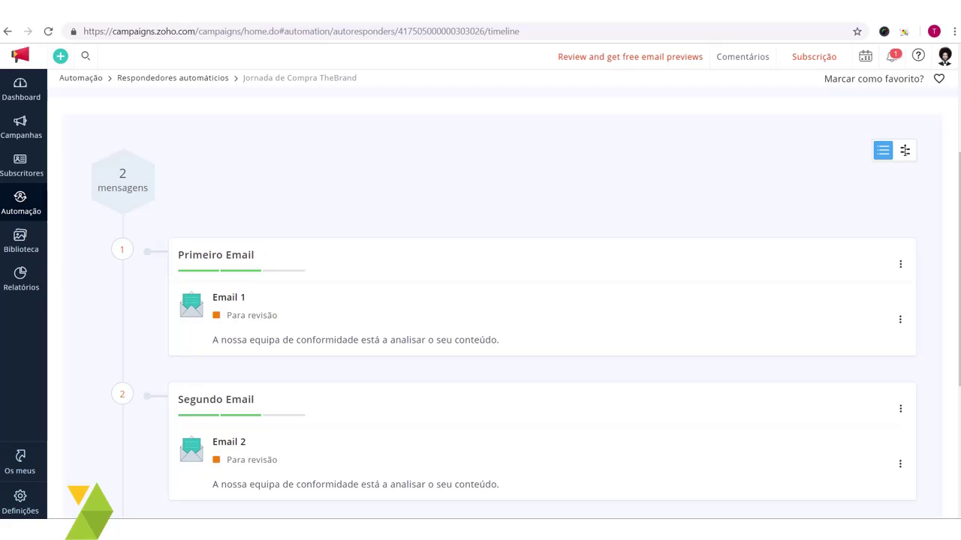
click(49, 29)
Step: Check that Email 1 and Email 2 both now show 'Revisto'
scroll(270, 227, down, 2)
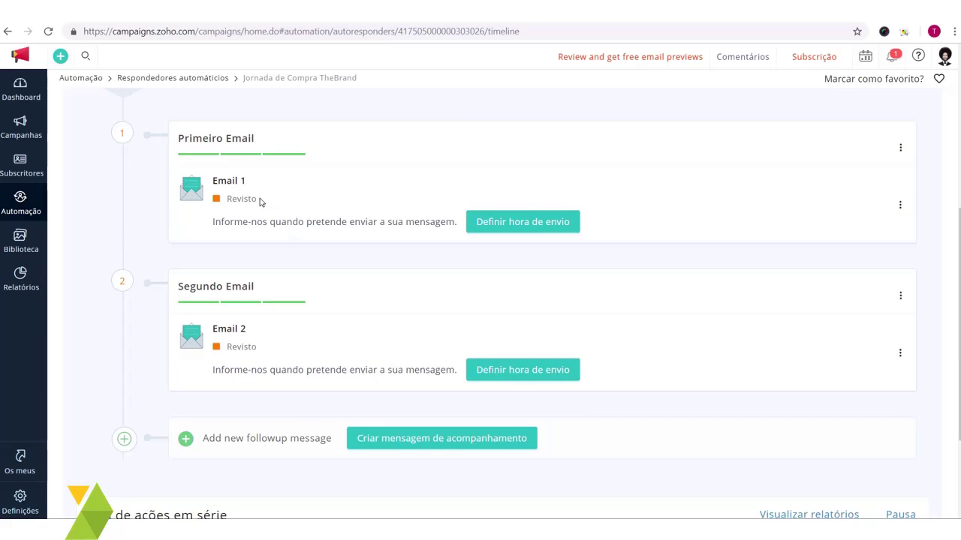
drag(263, 202, 226, 203)
click(229, 203)
scroll(310, 326, up, 3)
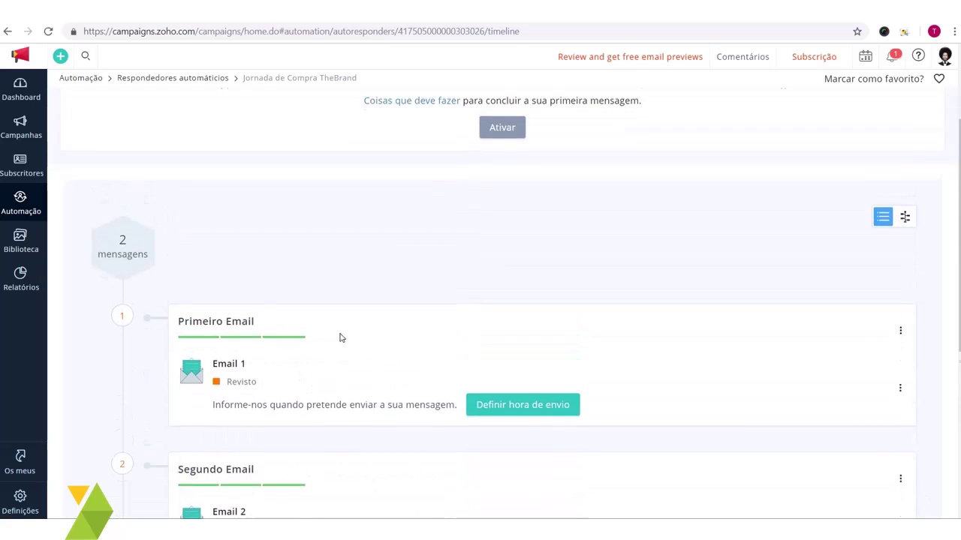
scroll(377, 343, down, 2)
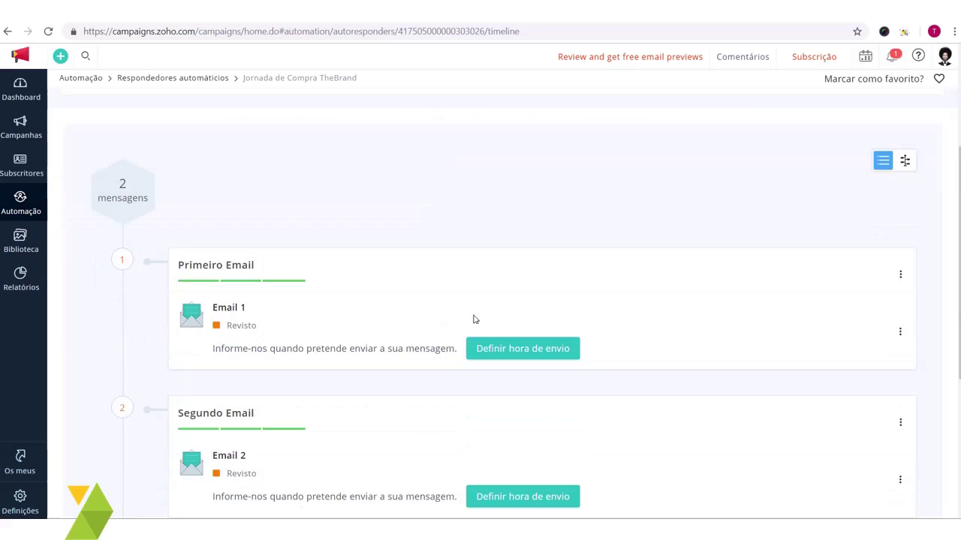
scroll(493, 309, down, 1)
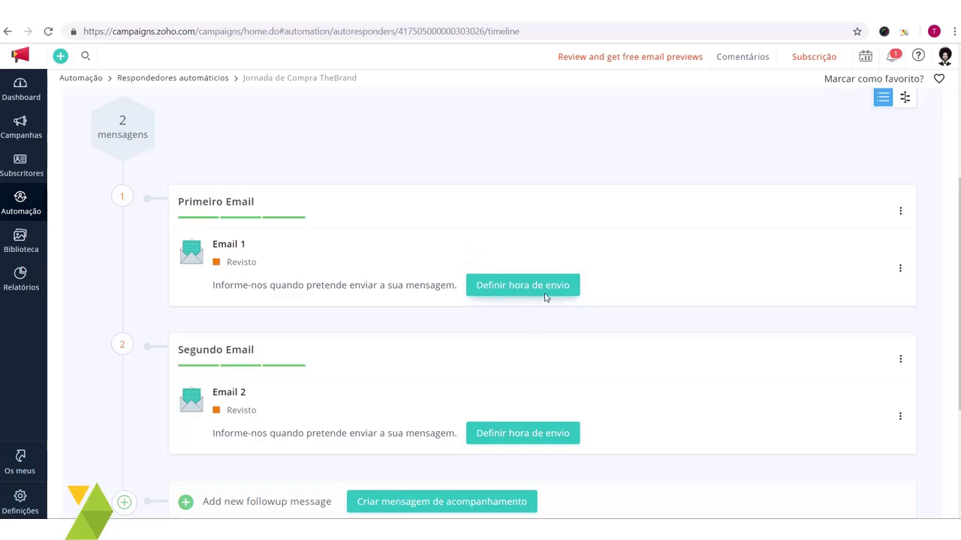
scroll(557, 289, down, 1)
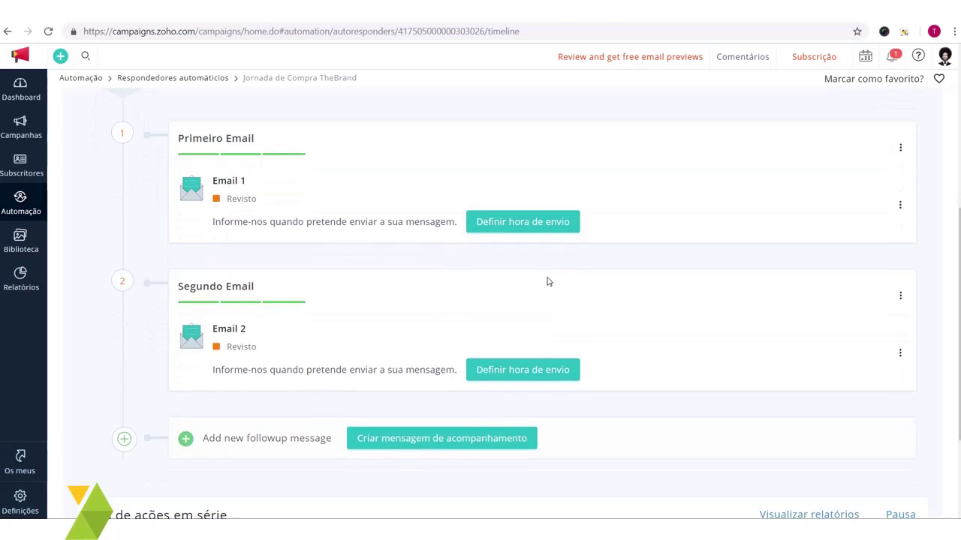
Step: Schedule Primeiro Email with 'Assim que o subscritor se inscrever' and confirm with Concluído
click(546, 227)
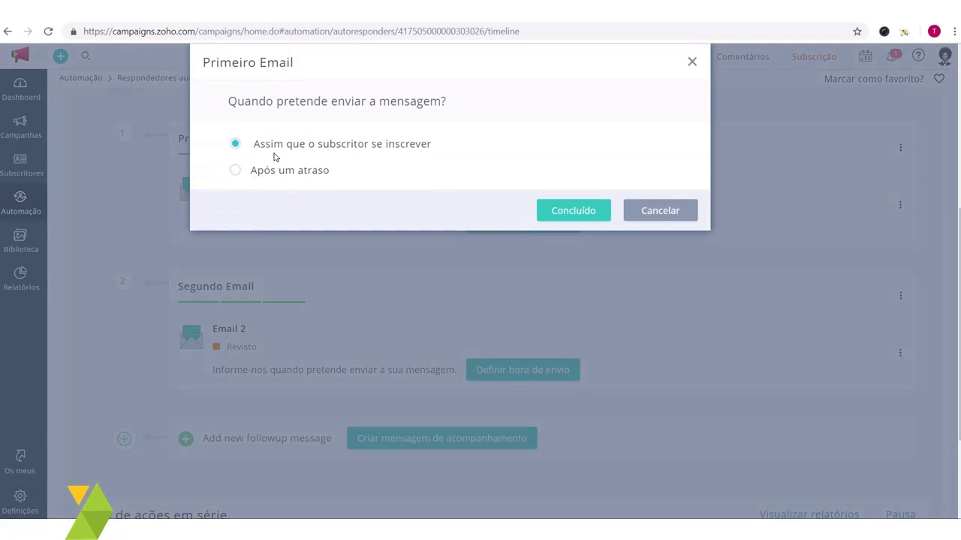
drag(432, 147, 309, 147)
click(310, 150)
click(577, 210)
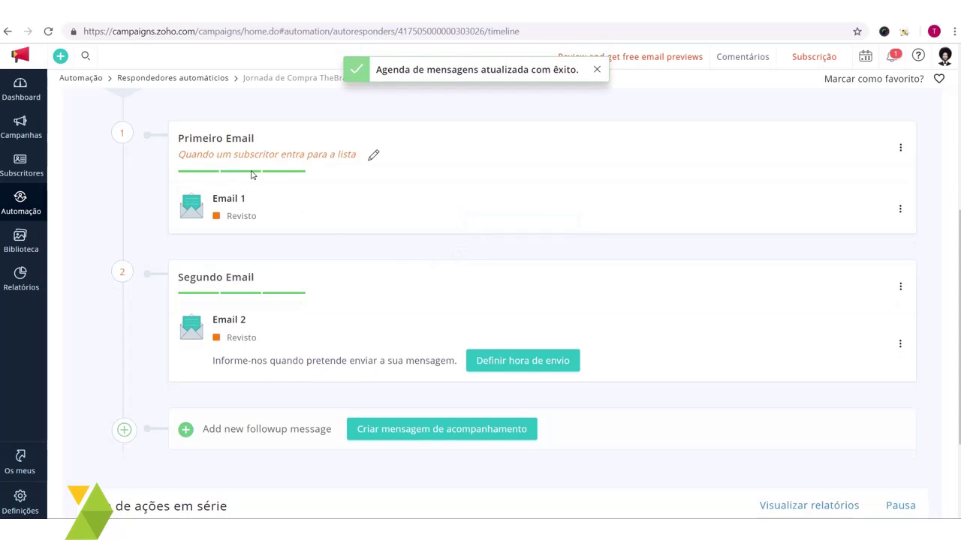
drag(209, 155, 343, 156)
click(343, 156)
scroll(345, 172, down, 2)
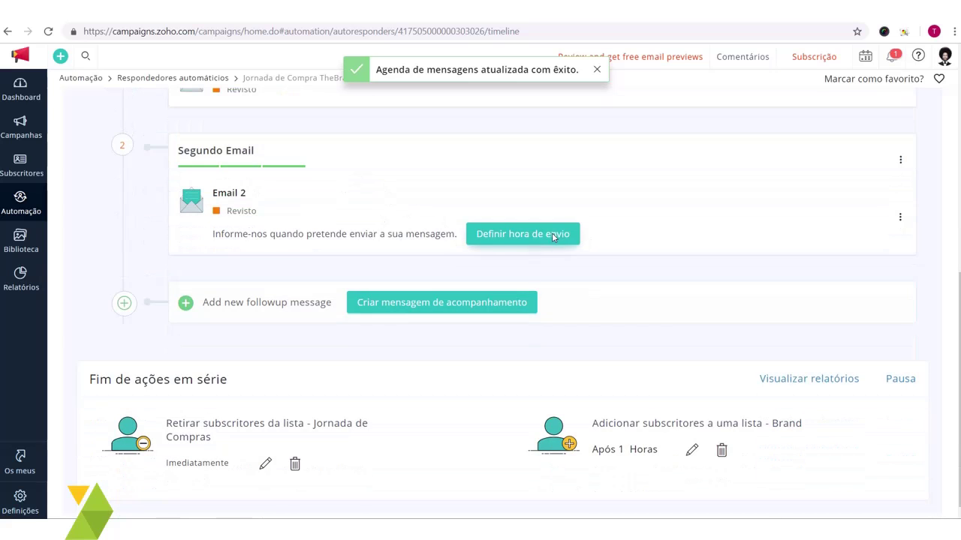
Step: Set Segundo Email to send 'Após um atraso' of 3 Dias
click(513, 234)
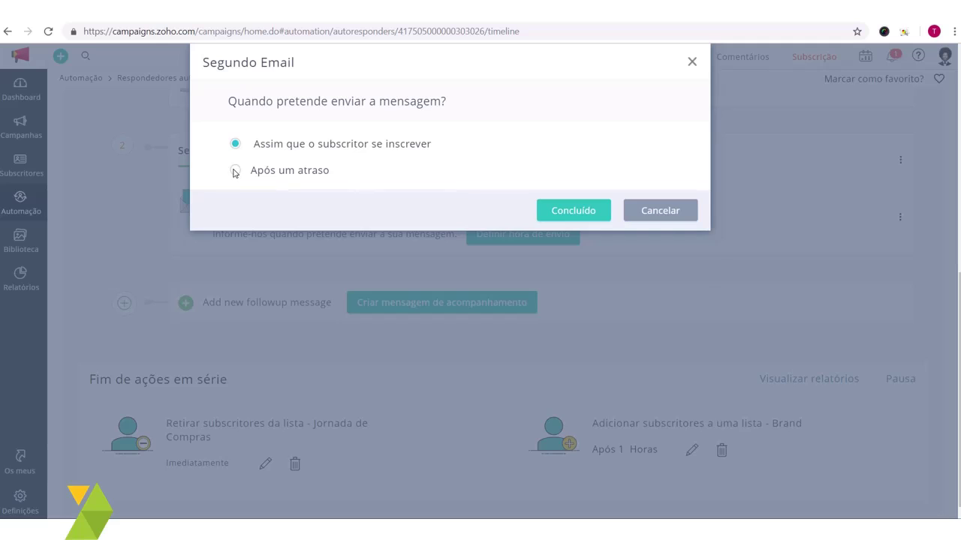
click(235, 171)
click(342, 209)
click(407, 204)
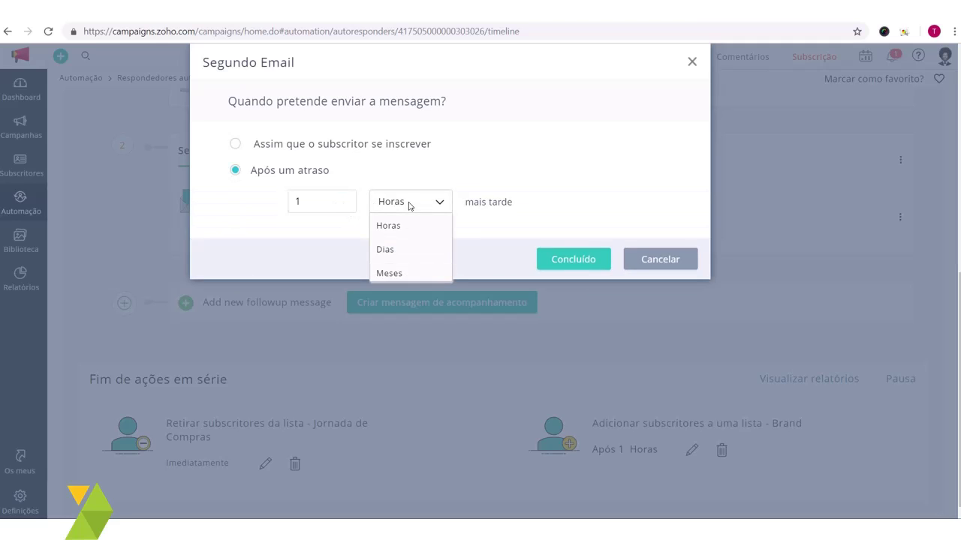
click(398, 249)
double_click(335, 200)
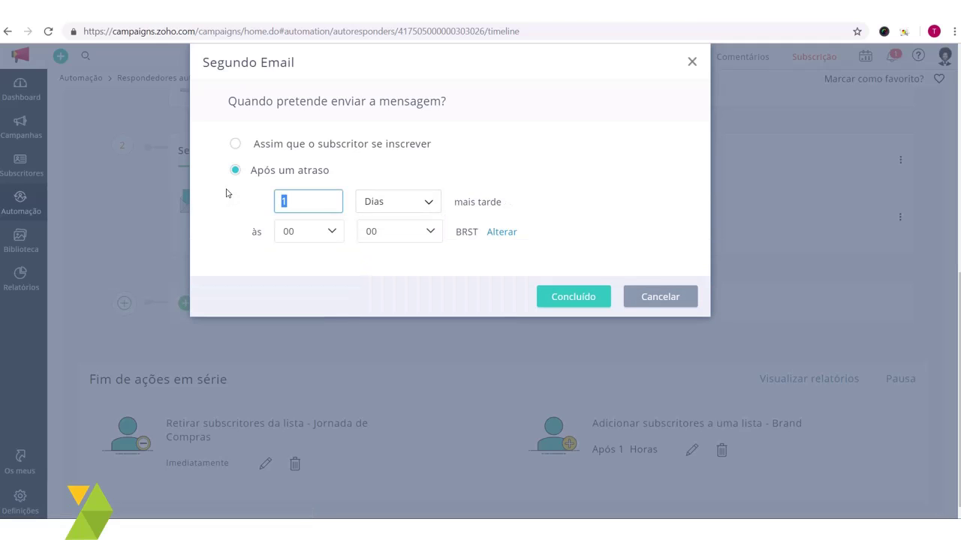
text(6)
double_click(311, 201)
text(3)
click(250, 231)
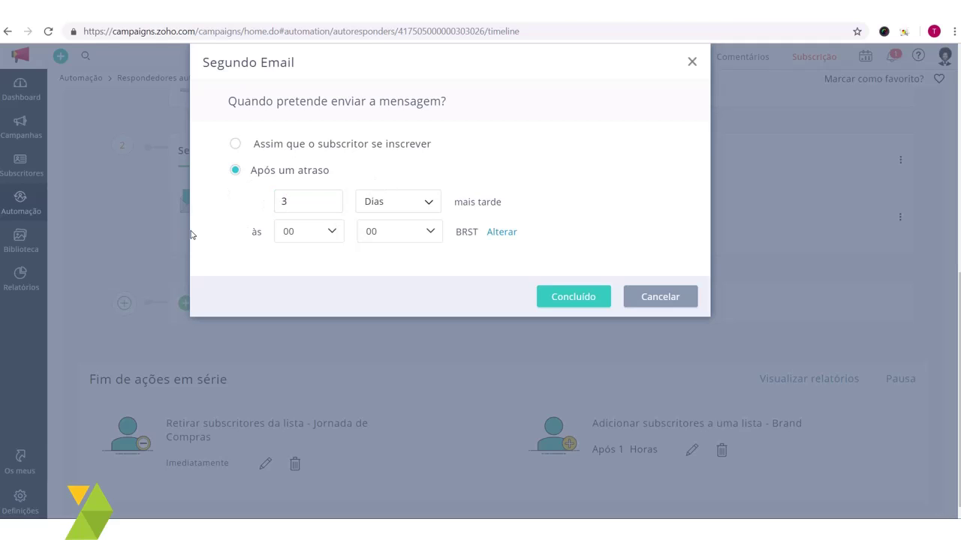
Step: Set the Segundo Email send hour to 07 and save the schedule
click(324, 236)
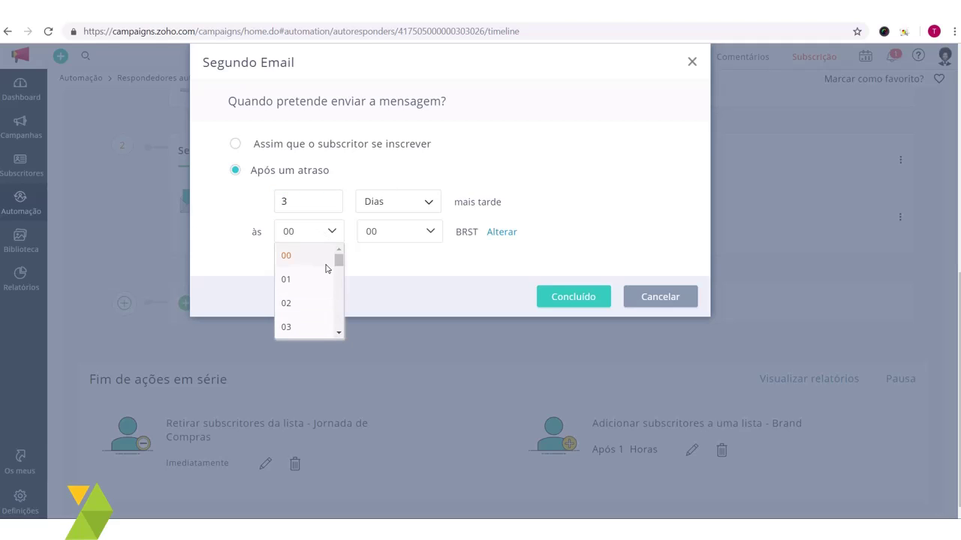
drag(337, 259, 337, 277)
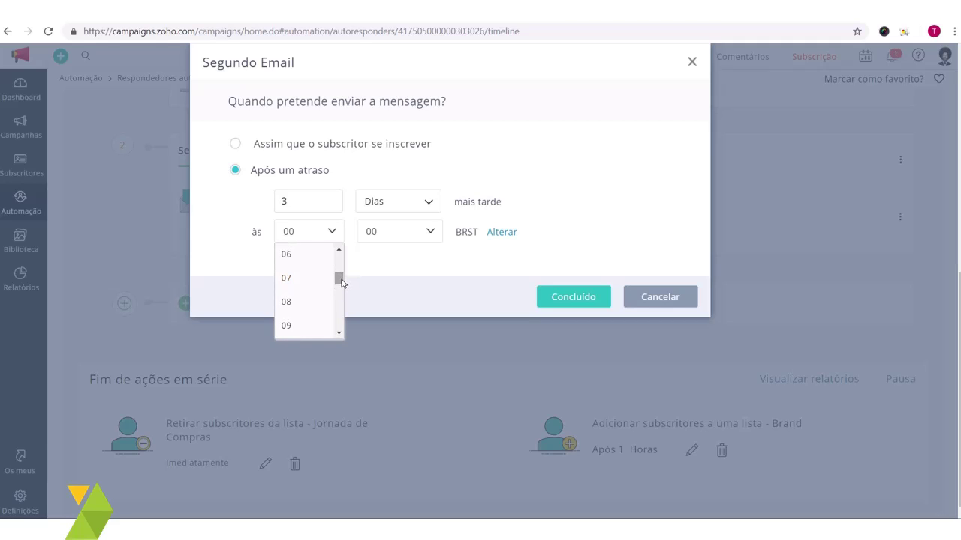
click(304, 279)
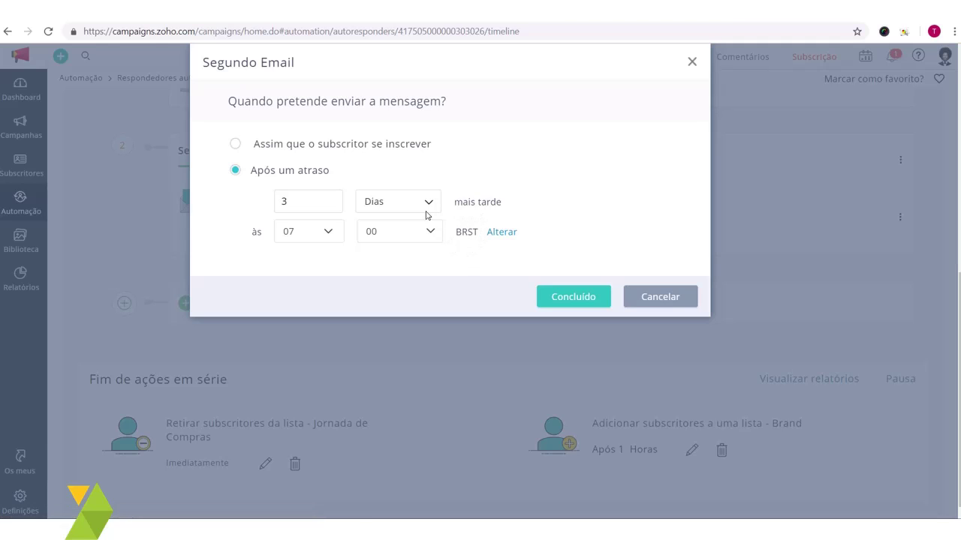
click(574, 297)
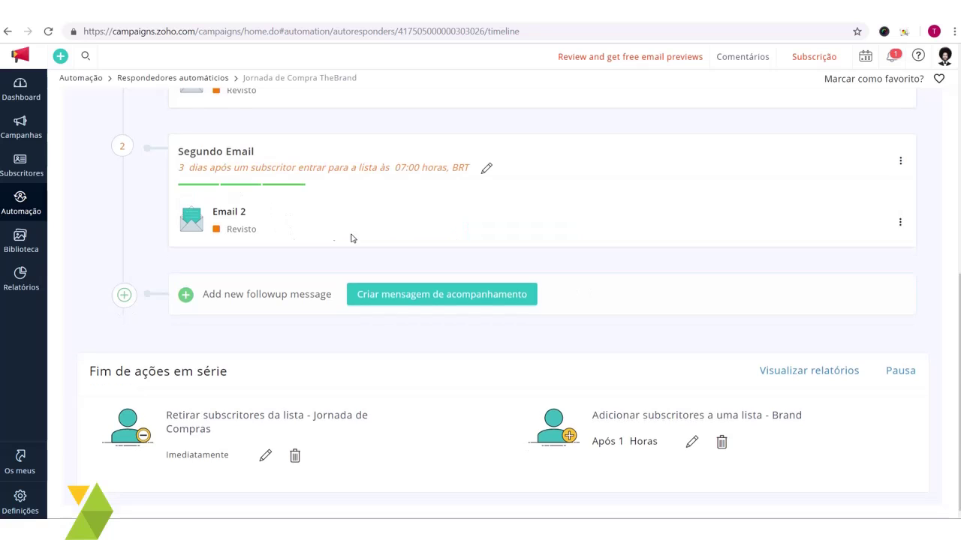
drag(197, 168, 335, 171)
scroll(356, 185, up, 1)
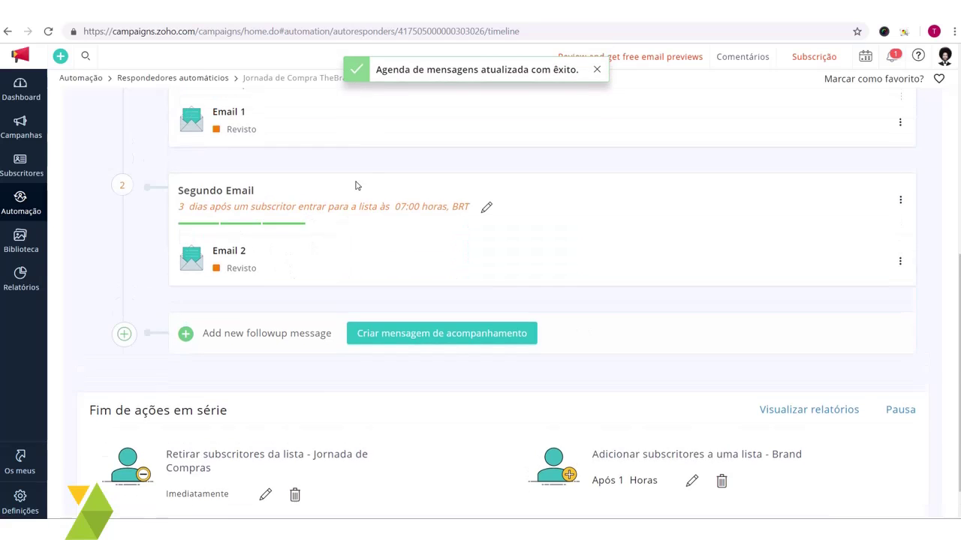
scroll(356, 185, up, 3)
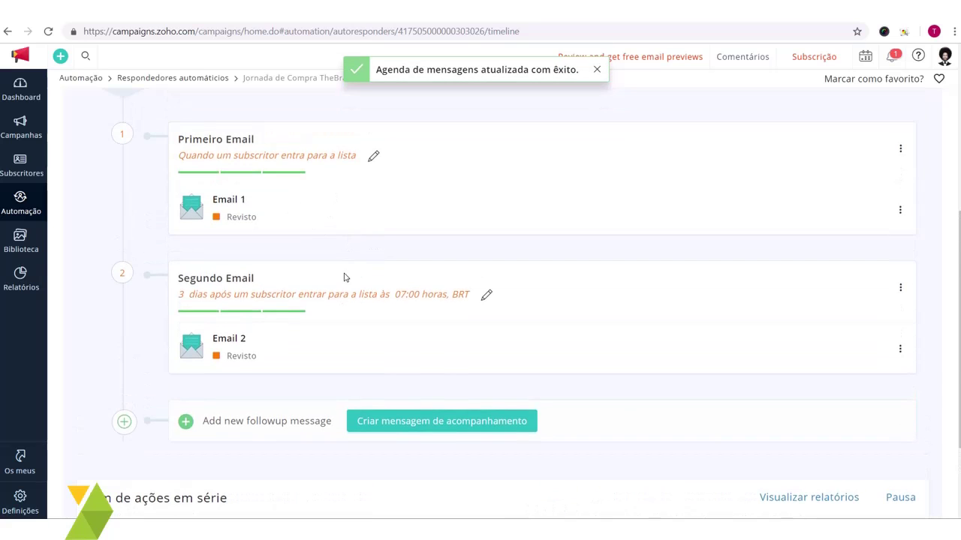
drag(250, 156, 337, 155)
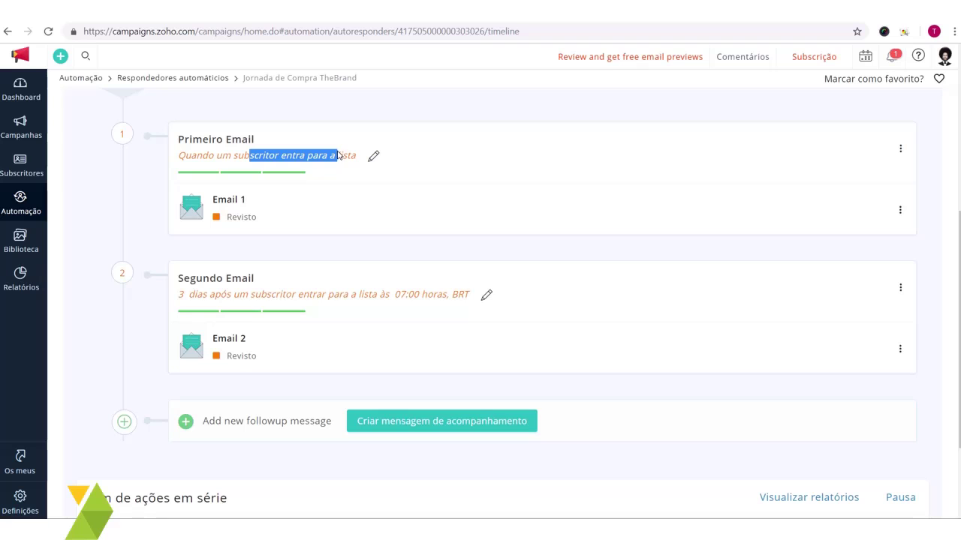
drag(230, 293, 376, 292)
click(384, 293)
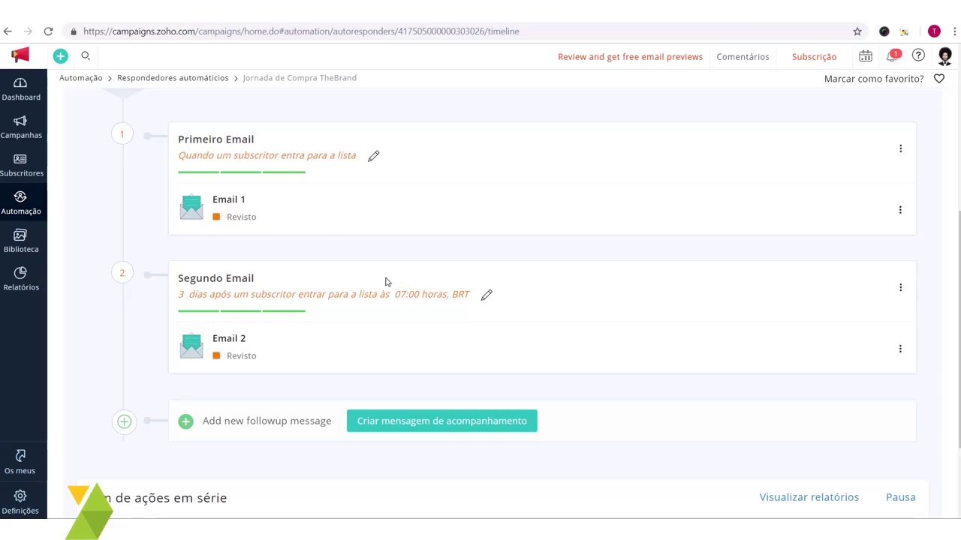
scroll(386, 282, down, 2)
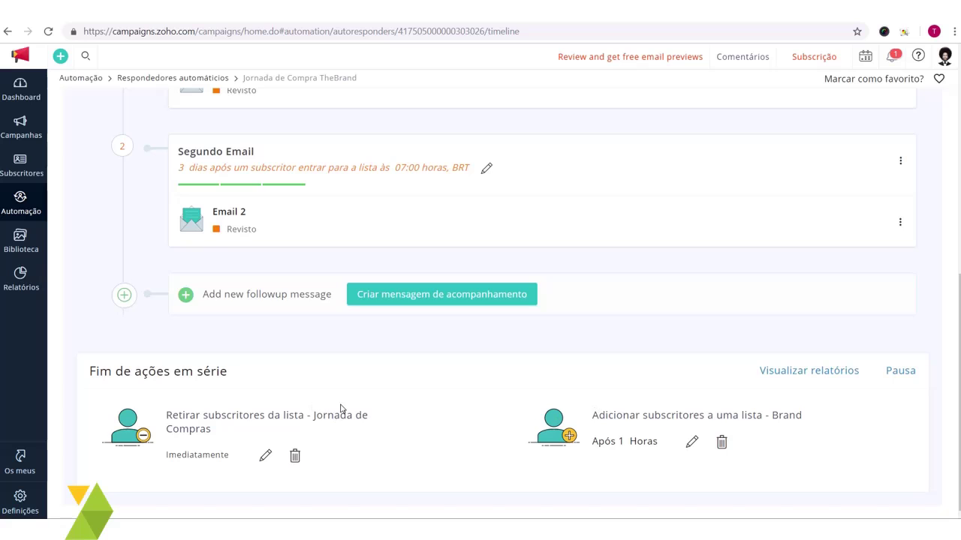
scroll(593, 398, up, 10)
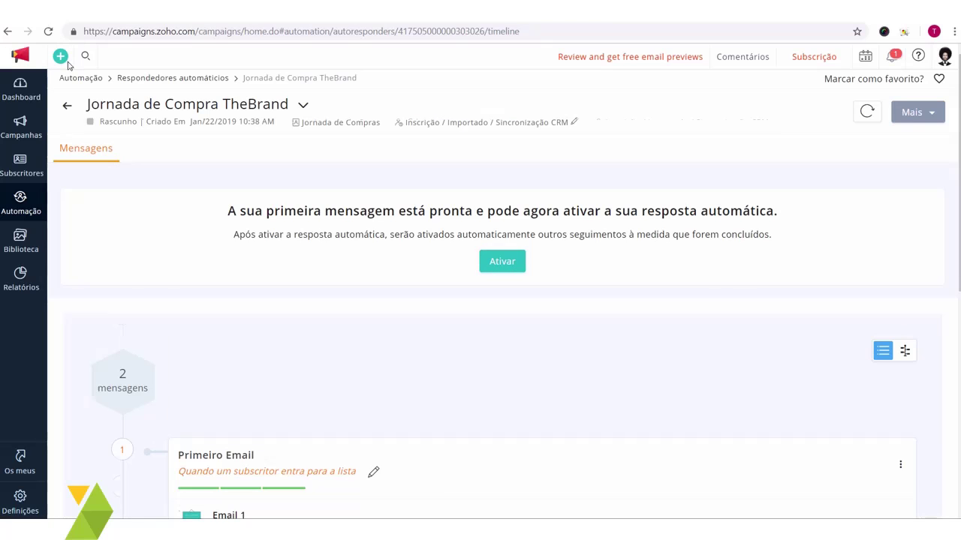
Step: Activate Jornada de Compra TheBrand from the banner and verify both emails are Activo
click(502, 269)
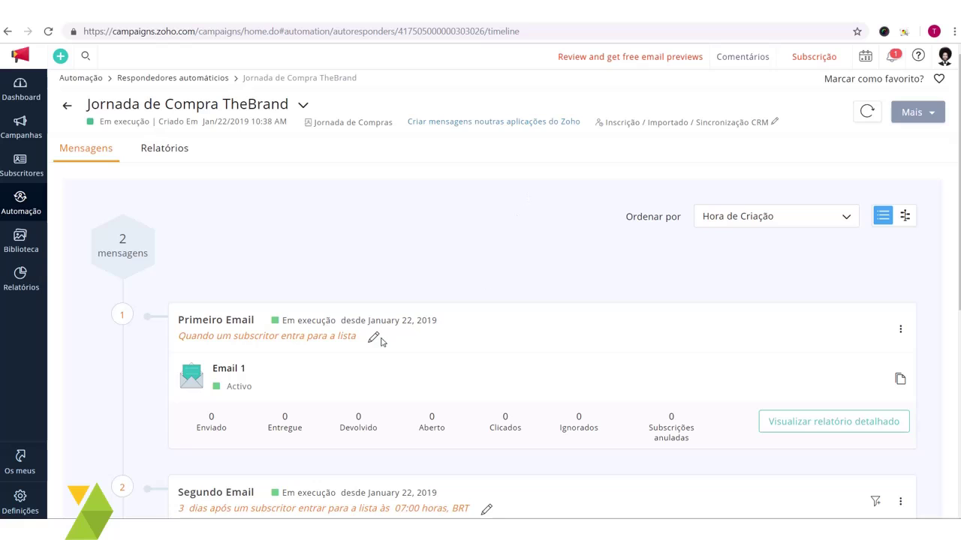
scroll(350, 271, down, 2)
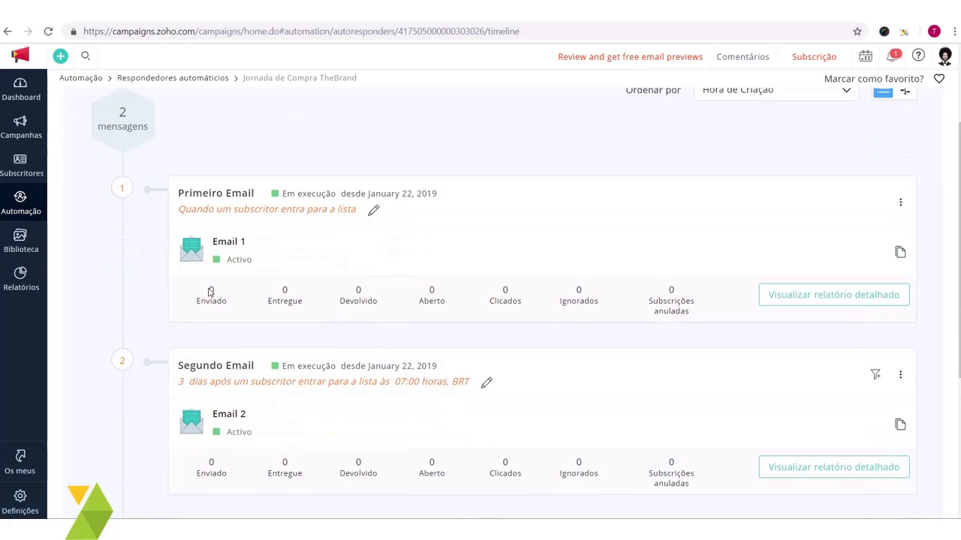
scroll(746, 274, up, 2)
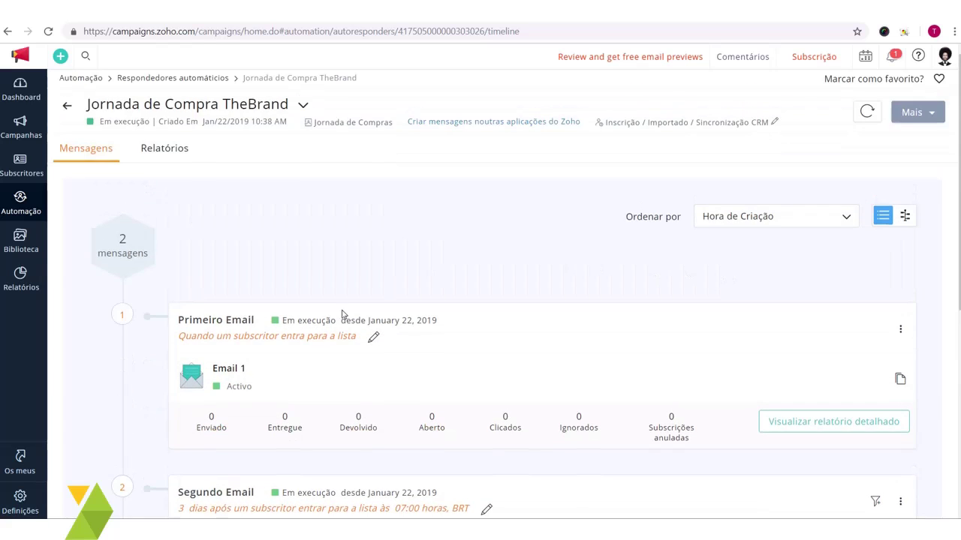
scroll(343, 316, down, 3)
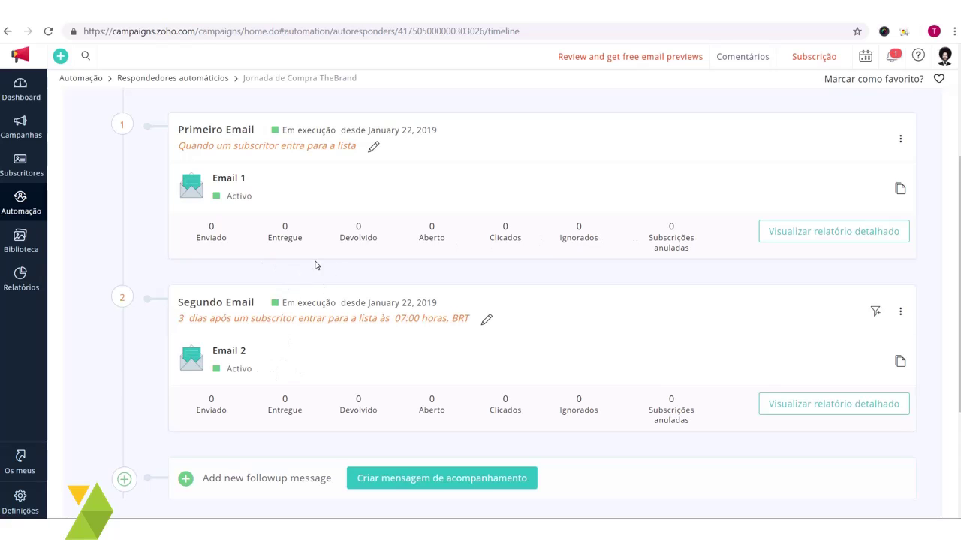
scroll(308, 268, down, 3)
scroll(296, 250, up, 5)
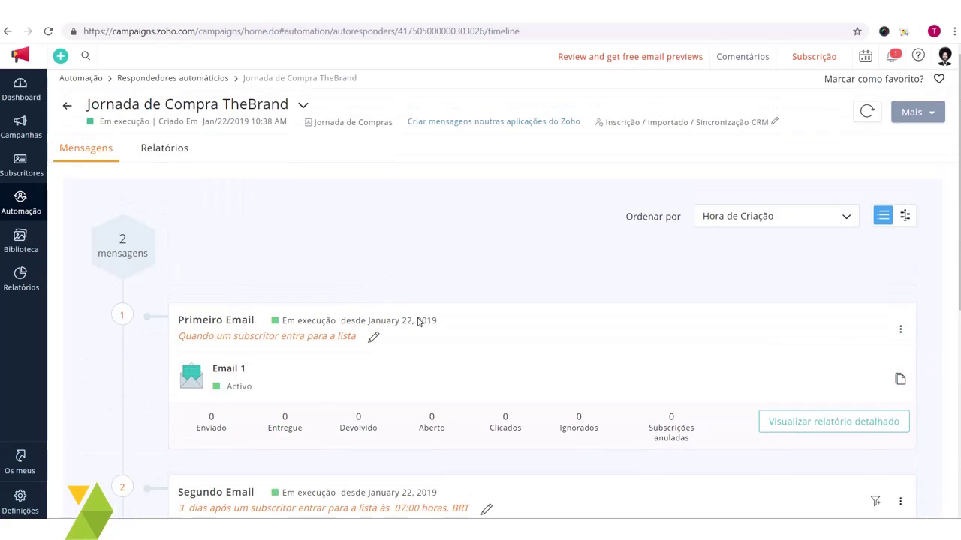
scroll(421, 317, down, 3)
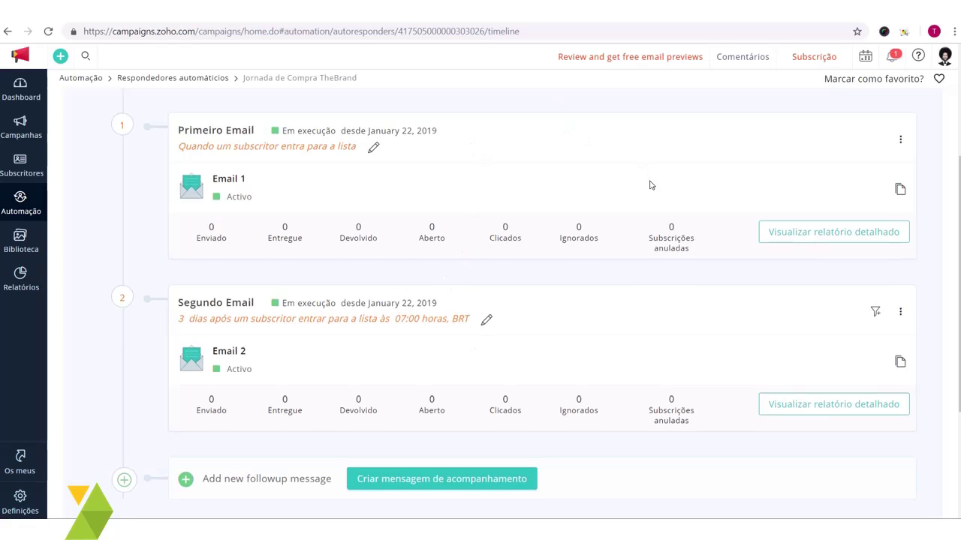
scroll(332, 408, up, 3)
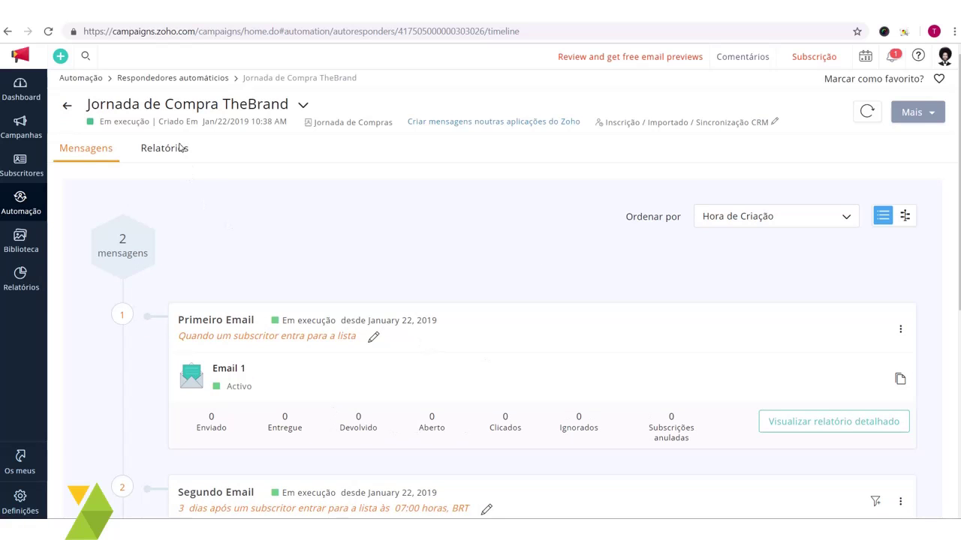
scroll(182, 149, down, 2)
scroll(183, 149, up, 2)
Step: View the overall Relatórios report and the Primeiro Email detailed report, then return to Mensagens
click(168, 151)
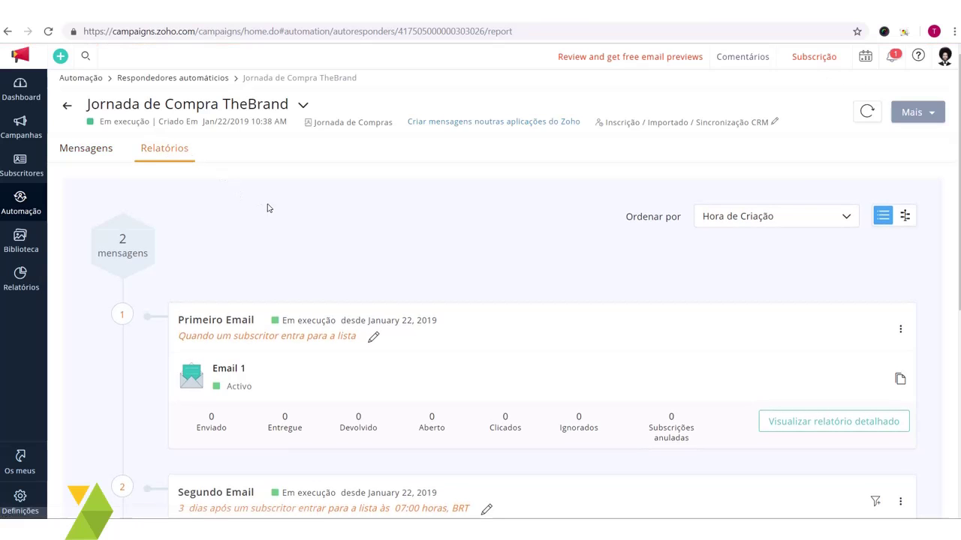
scroll(289, 261, down, 2)
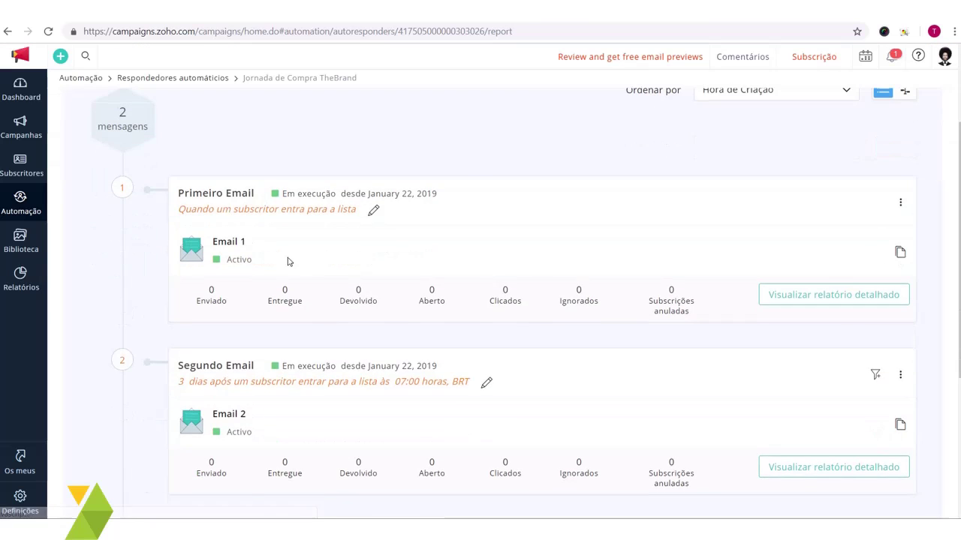
click(814, 291)
scroll(672, 278, up, 2)
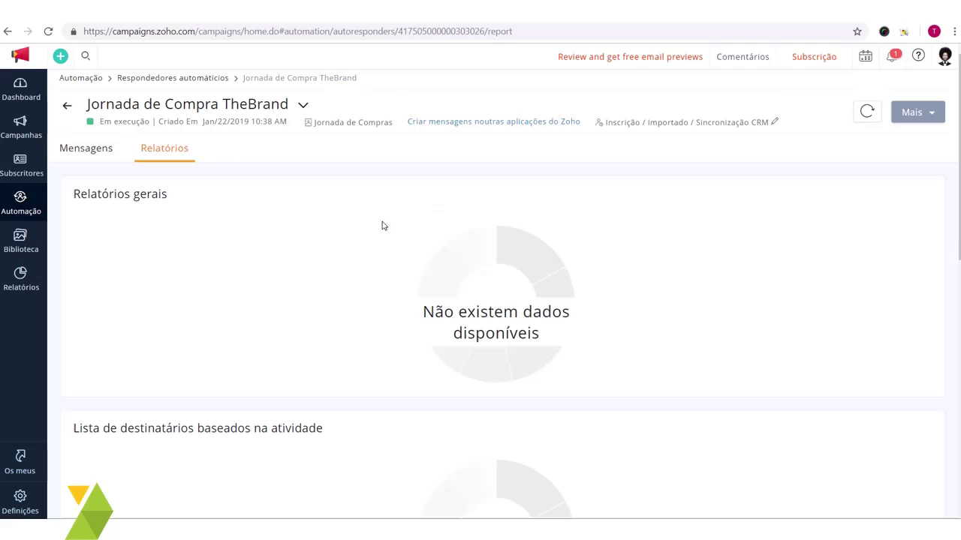
click(90, 150)
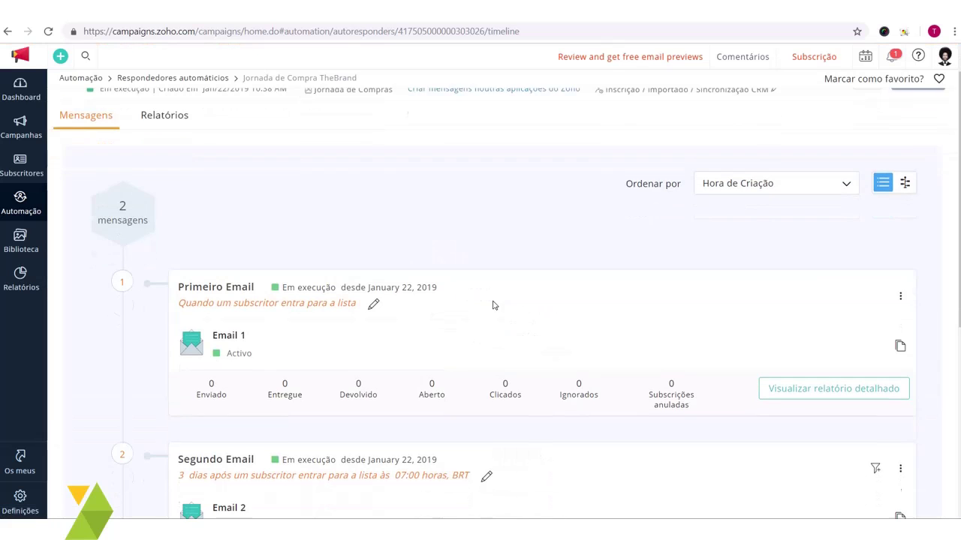
scroll(490, 305, down, 2)
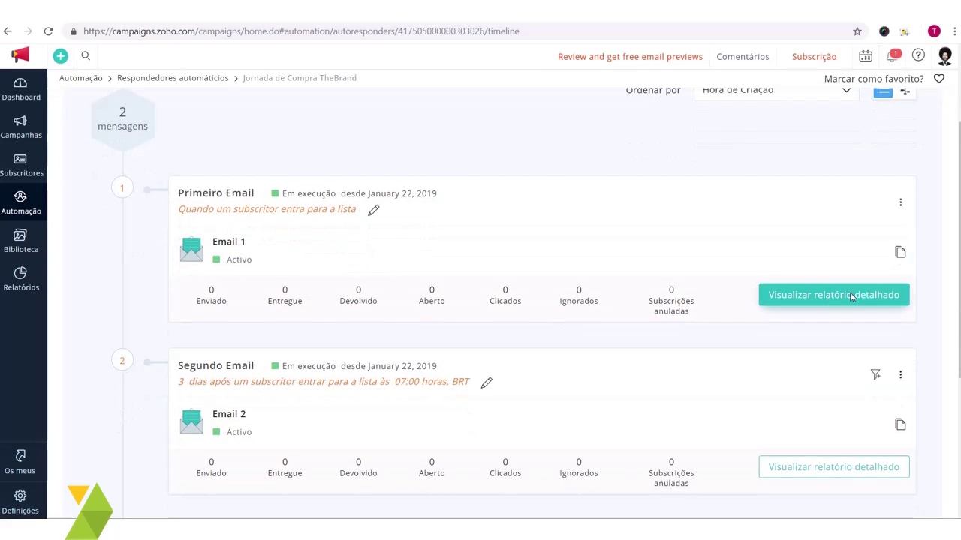
click(831, 298)
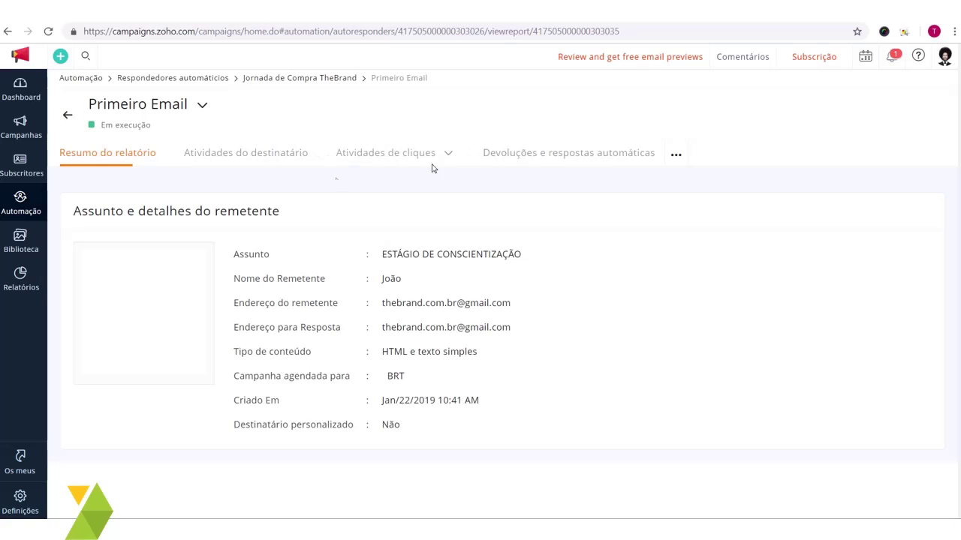
click(67, 114)
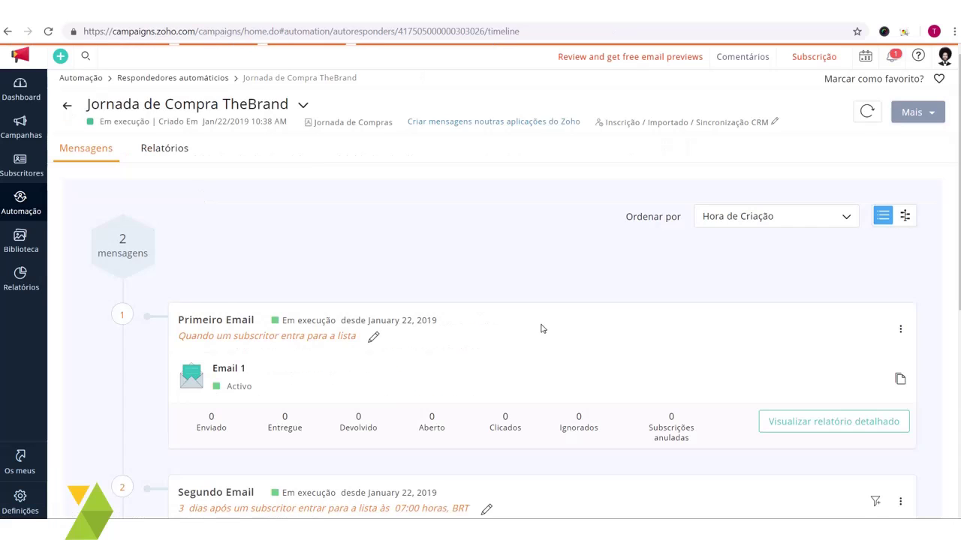
Step: Open the Mais actions menu and close it, leaving the autoresponder running
scroll(543, 329, down, 3)
scroll(604, 231, up, 1)
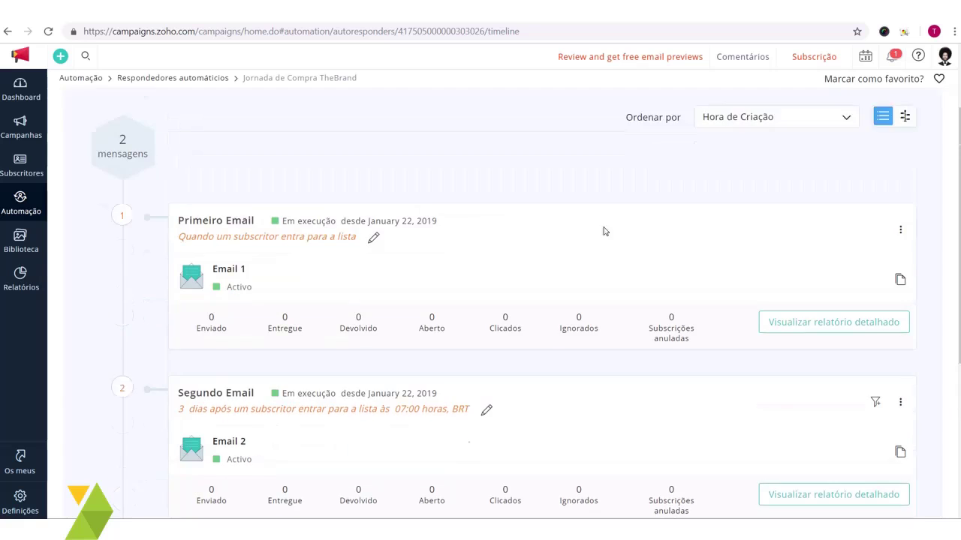
scroll(640, 347, down, 1)
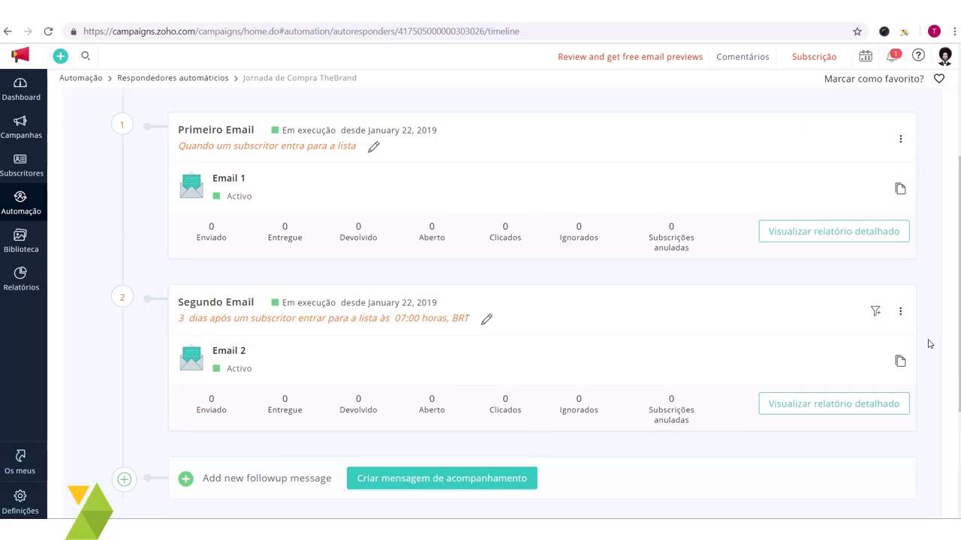
scroll(410, 255, up, 3)
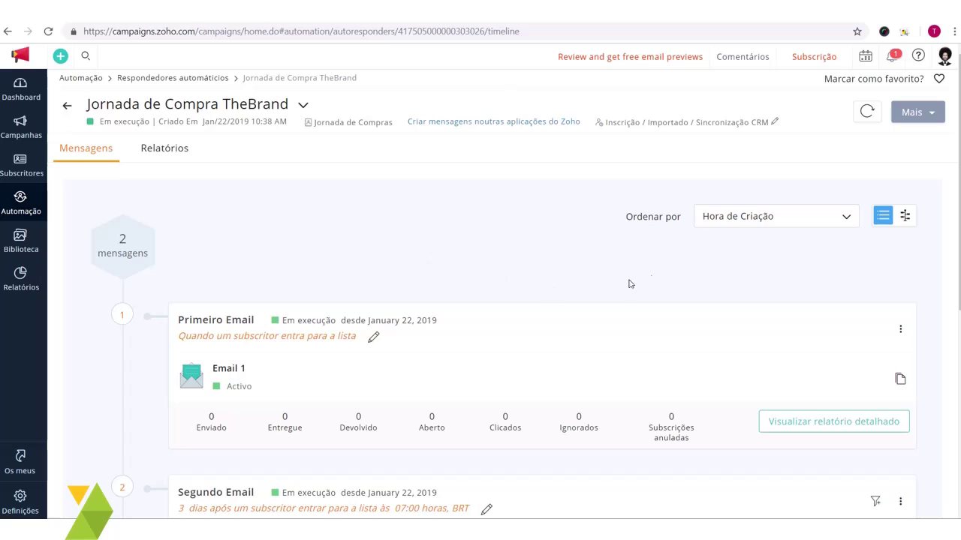
click(915, 111)
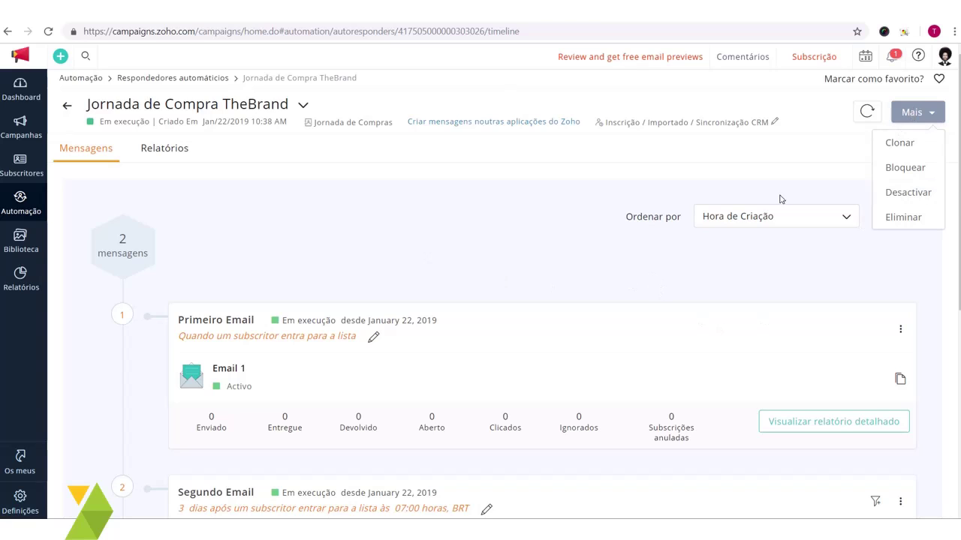
click(933, 106)
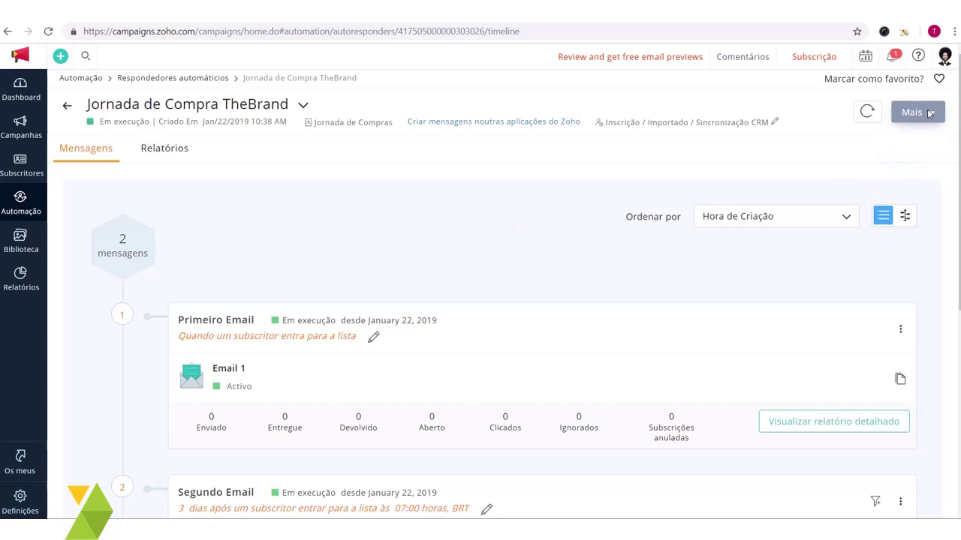
click(932, 114)
click(473, 256)
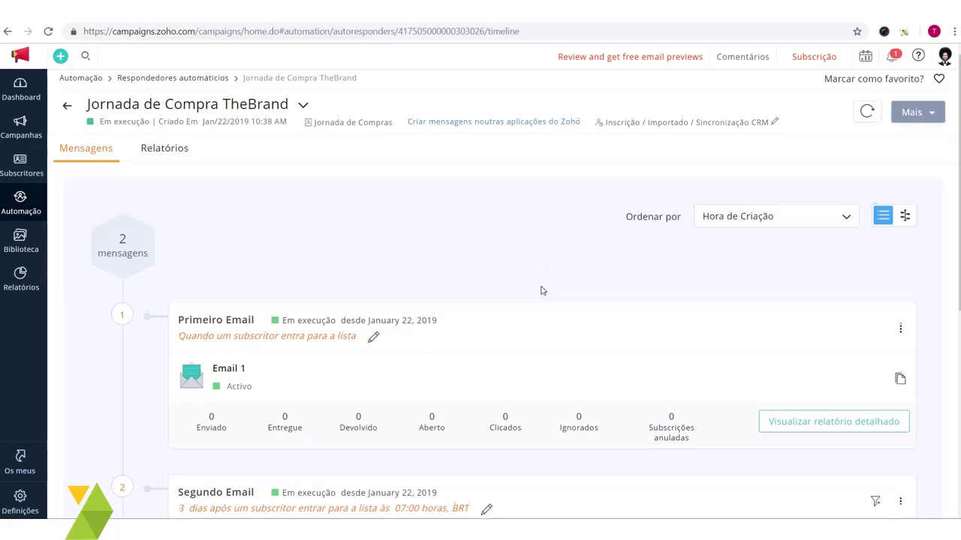
Step: Scroll through Primeiro Email and Segundo Email, both 'Em execução' since January 22, 2019
scroll(540, 287, down, 3)
scroll(574, 358, up, 3)
scroll(572, 358, down, 1)
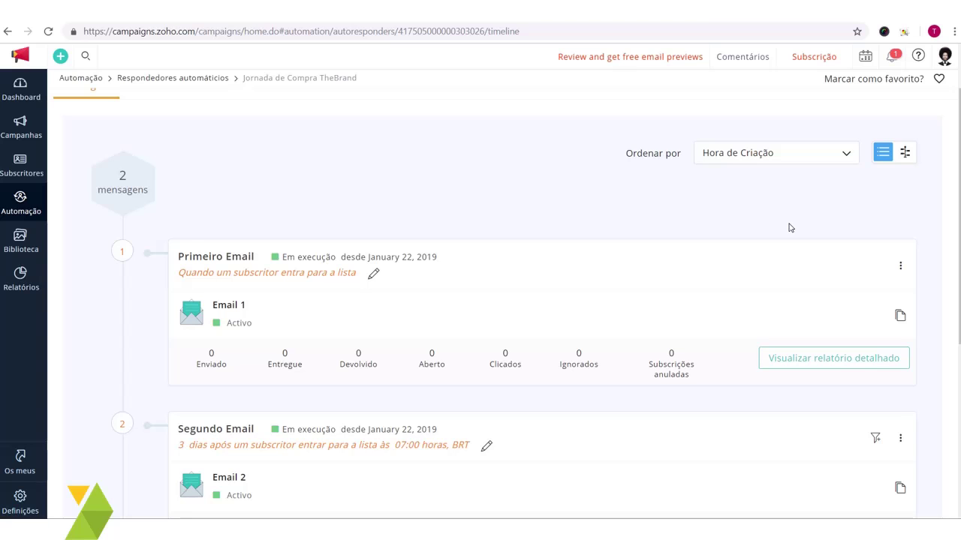
scroll(602, 272, down, 1)
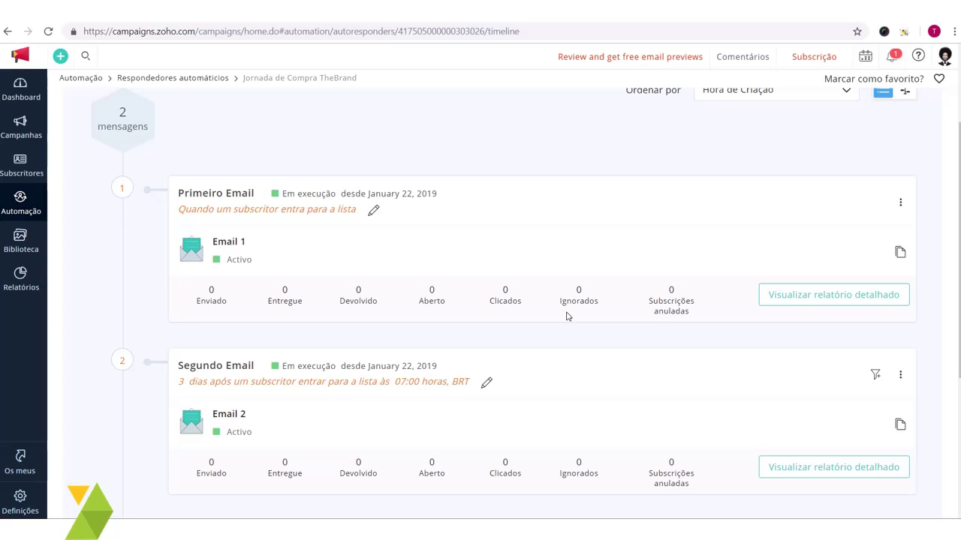
Step: Look over the 147 leads in Zoho CRM's Clientes potenciais list
click(187, 2)
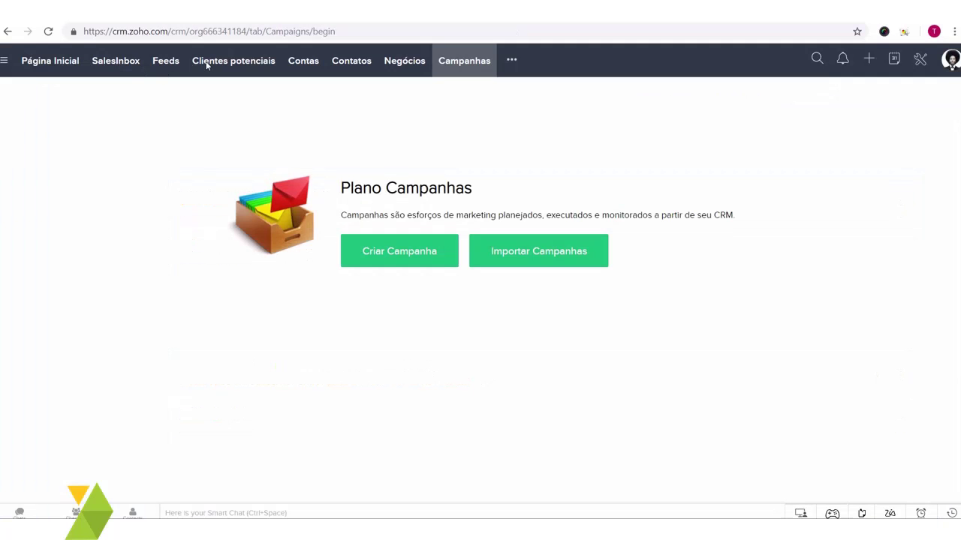
click(207, 65)
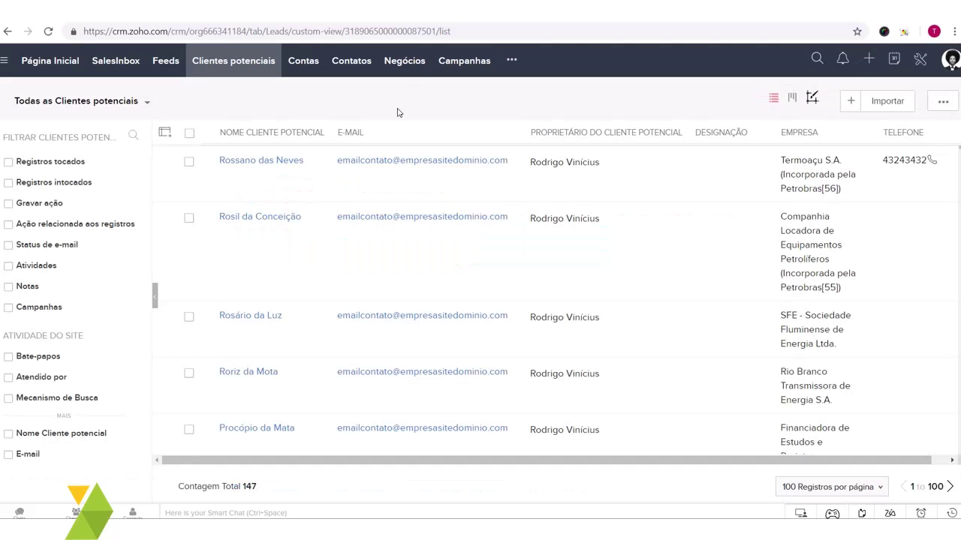
scroll(563, 236, down, 4)
scroll(635, 287, up, 4)
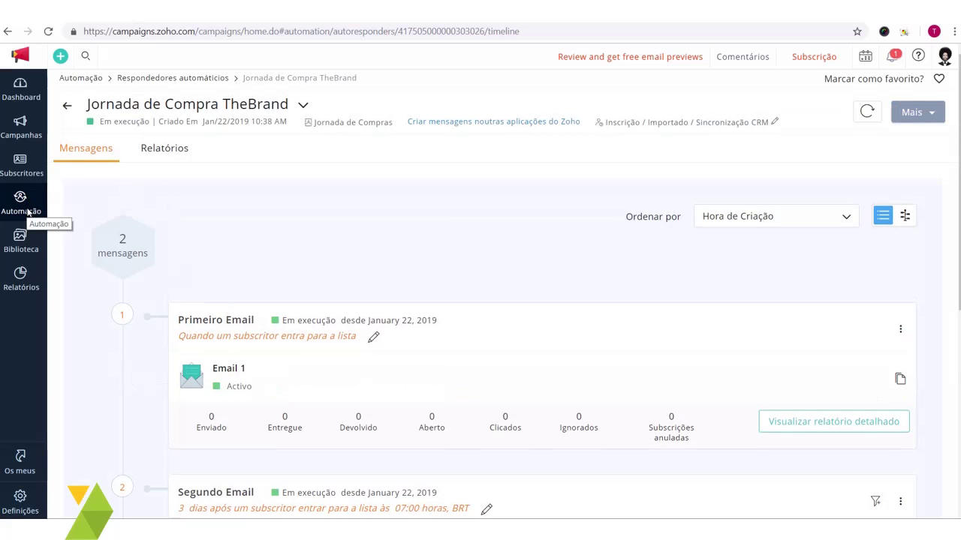
Step: Go to Automação > Fluxo de trabalho to list the existing workflows
mouse_move(23, 203)
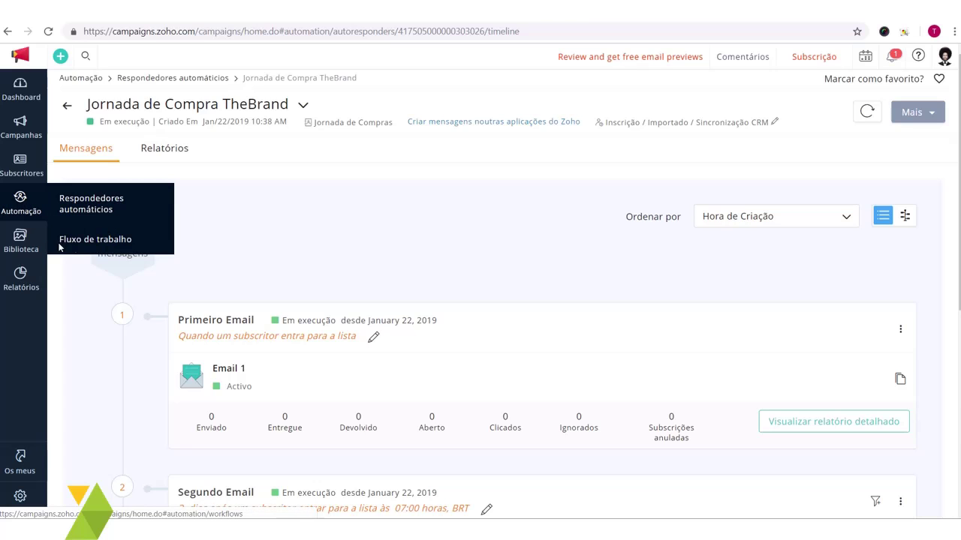
click(109, 241)
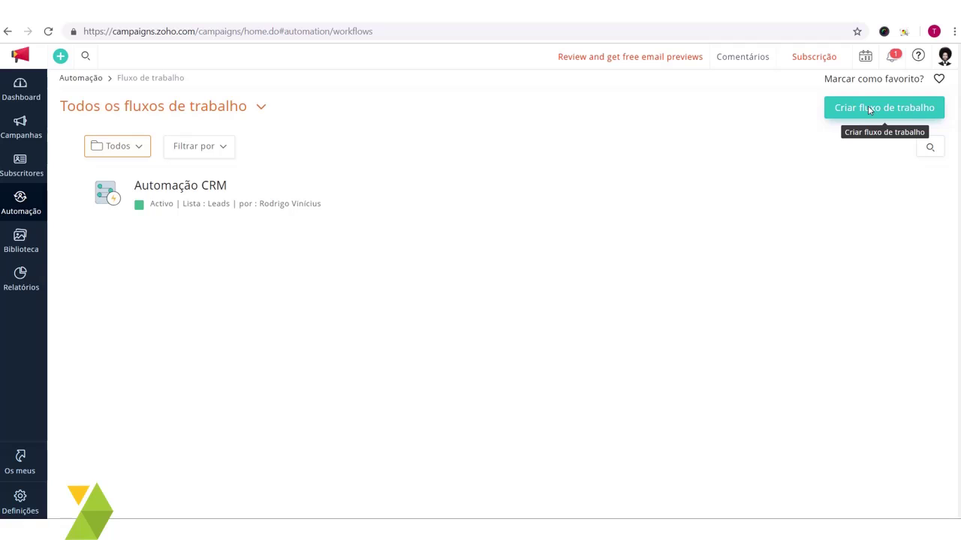
Step: Start a new workflow named 'Sincronizar Zoho CRM Pontuação'
click(903, 108)
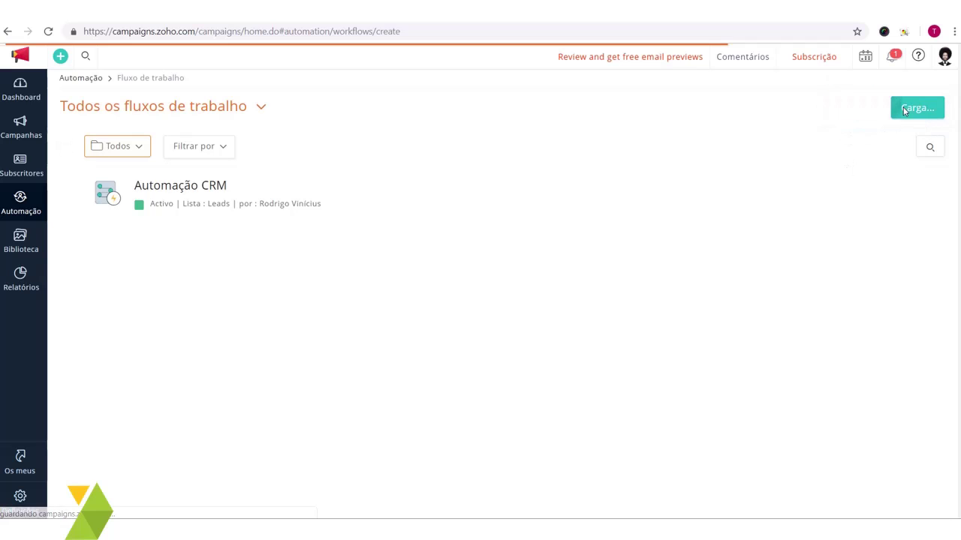
mouse_move(356, 251)
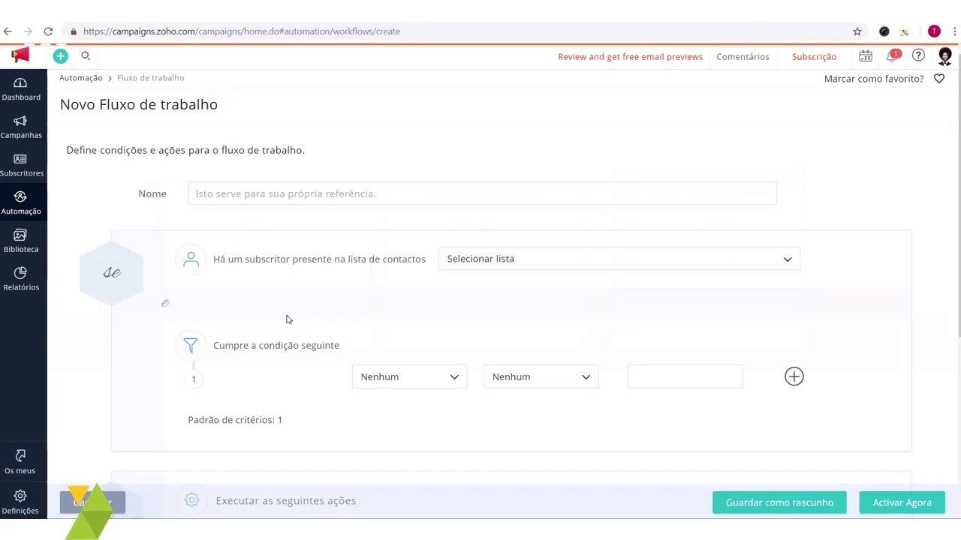
click(304, 198)
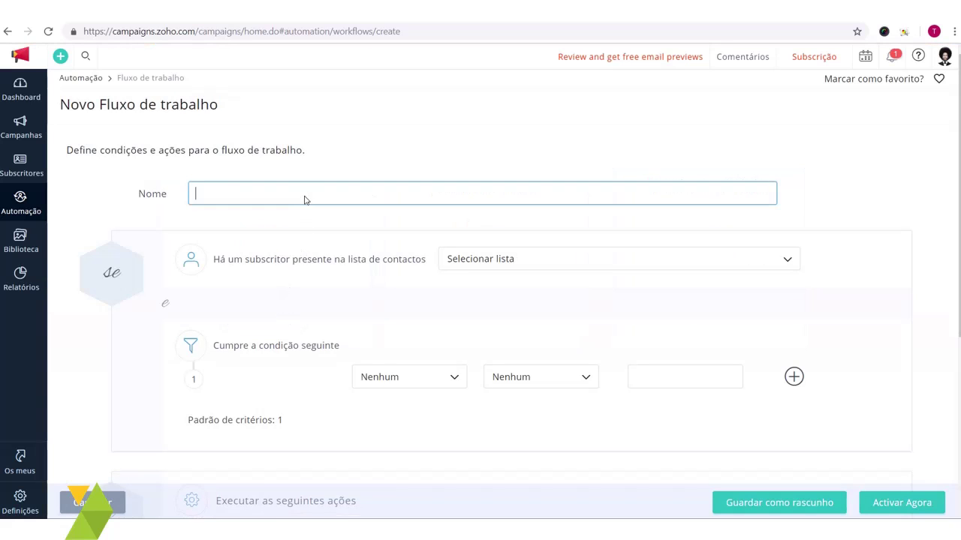
text(Sincronizar Zoho CRM Po)
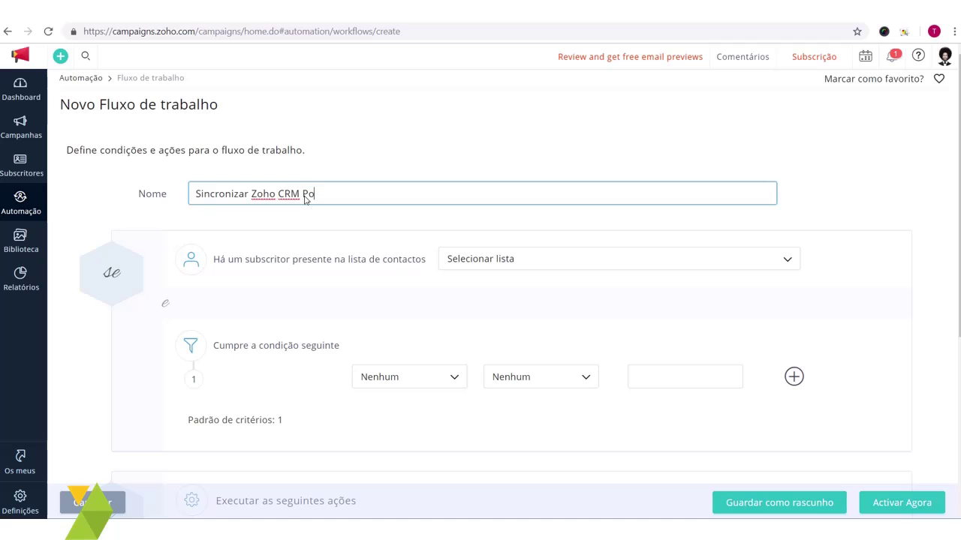
text(ntuação)
Step: Set the workflow to trigger on the Jornada de Compras list
scroll(480, 230, down, 1)
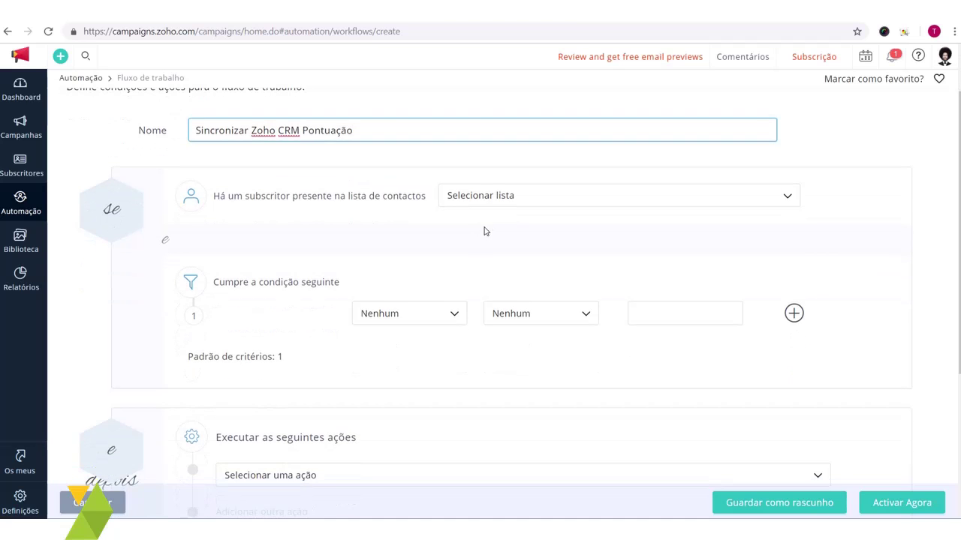
click(497, 200)
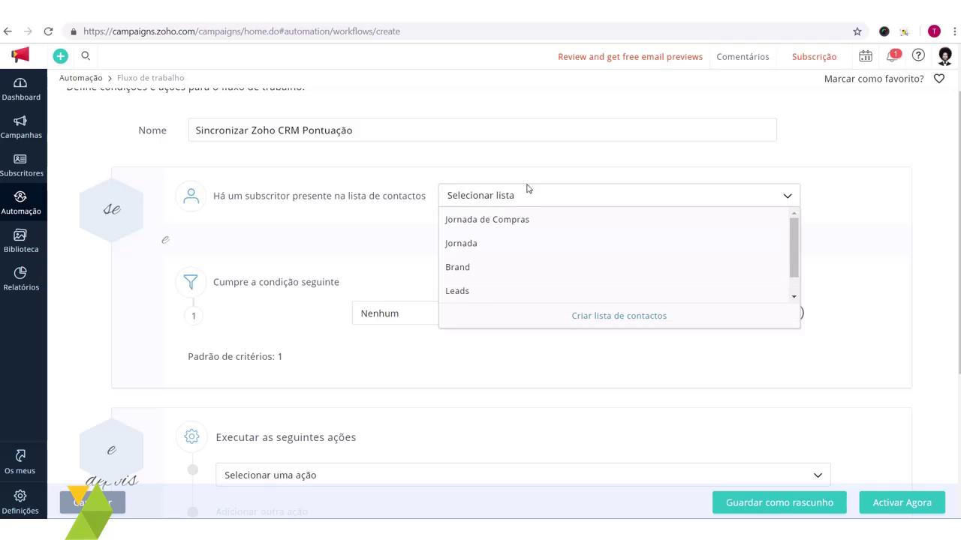
click(358, 200)
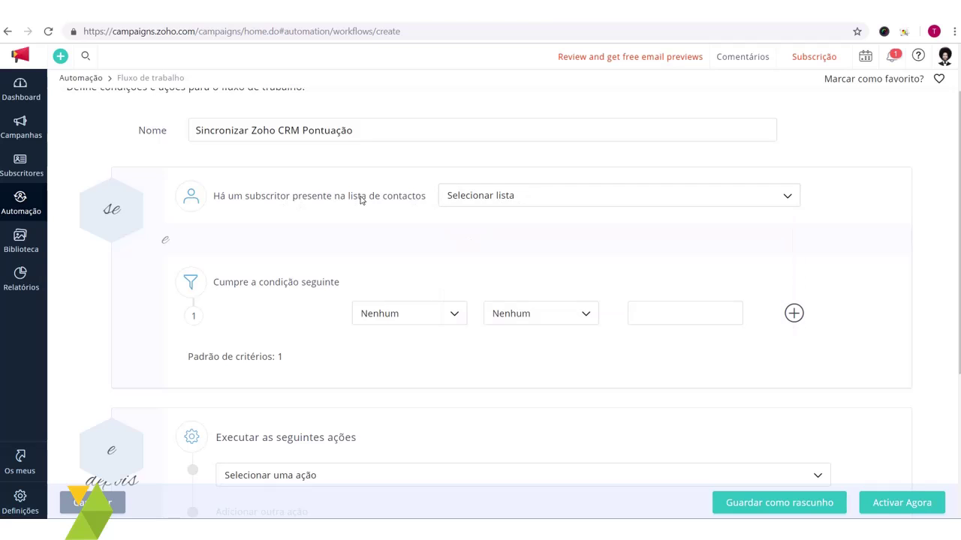
drag(203, 198, 461, 208)
click(533, 197)
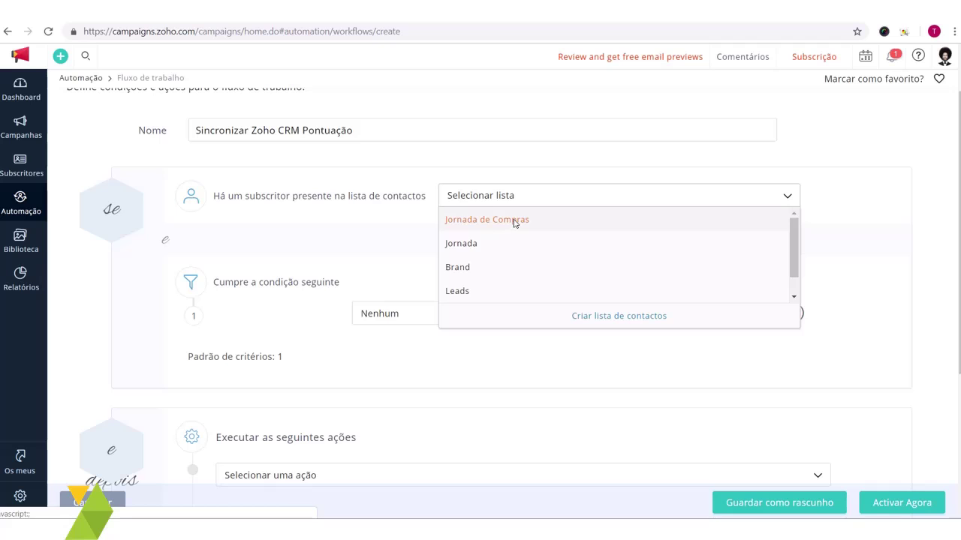
click(514, 221)
Step: Add the condition Pontuação do subscritor greater than 30
scroll(428, 225, down, 1)
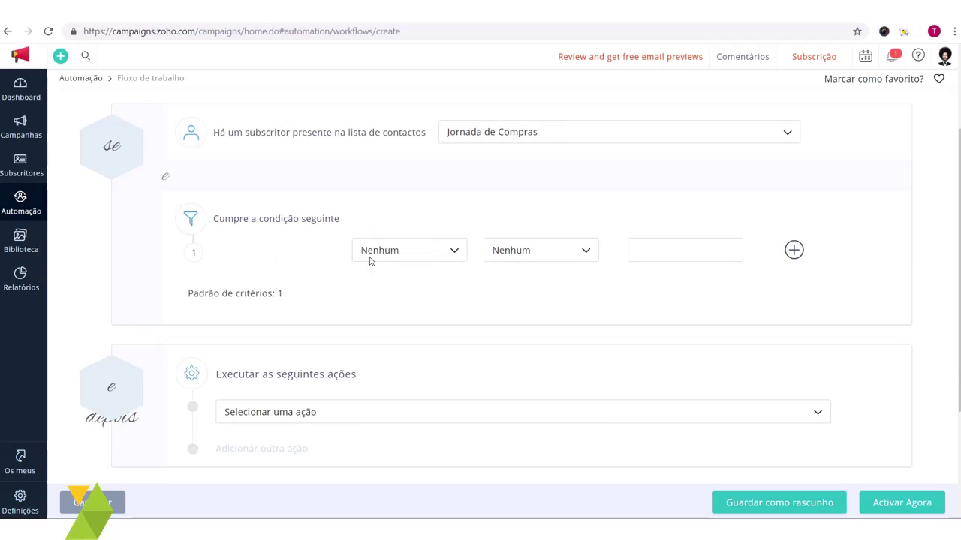
click(418, 255)
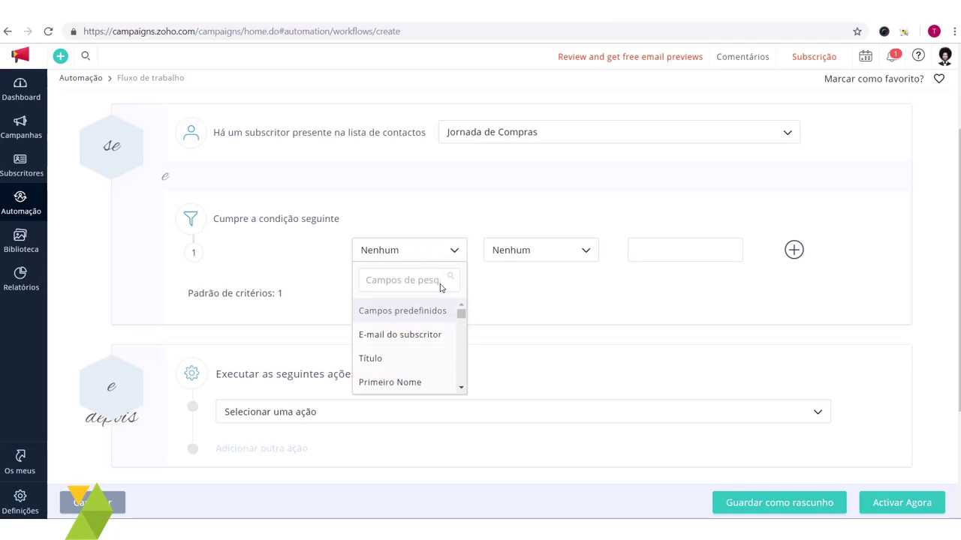
text(pon)
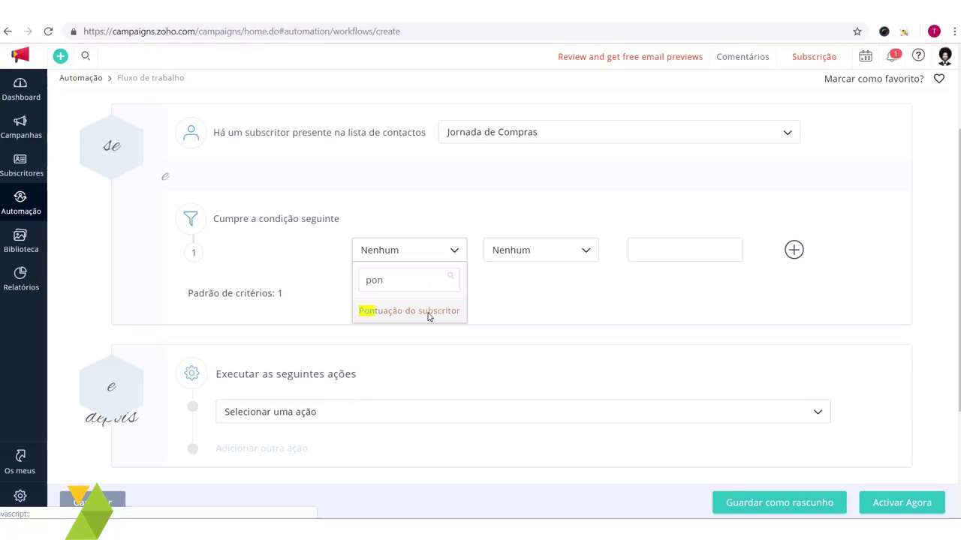
click(430, 314)
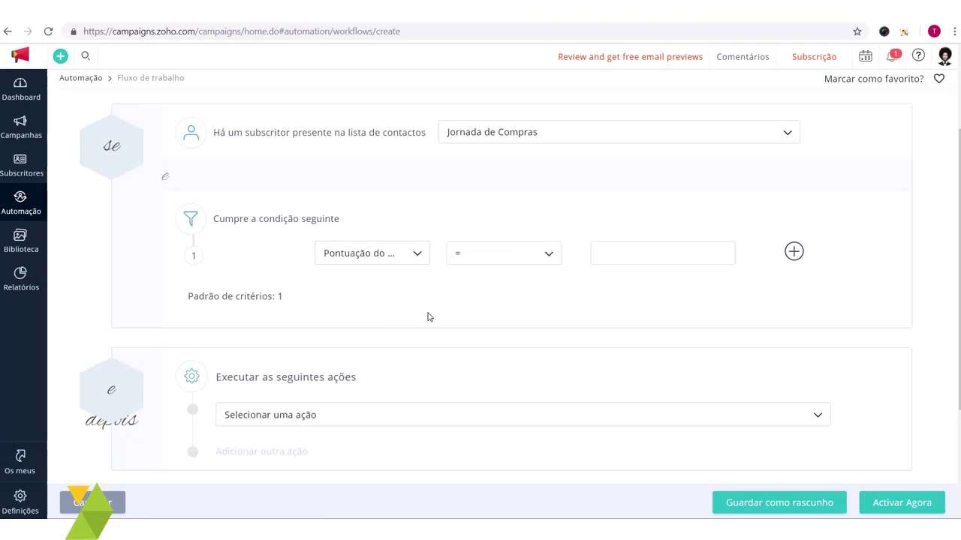
click(478, 260)
drag(556, 321, 557, 345)
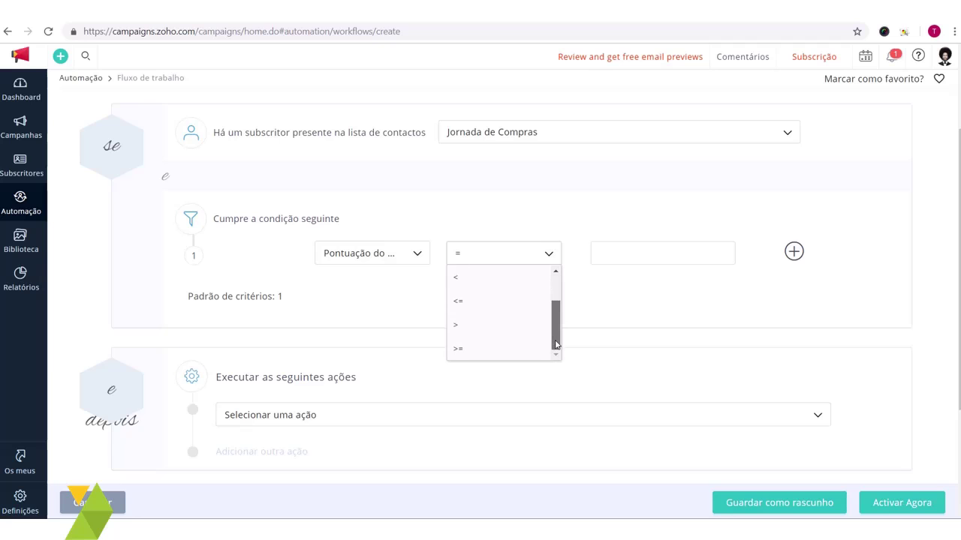
click(497, 331)
click(622, 262)
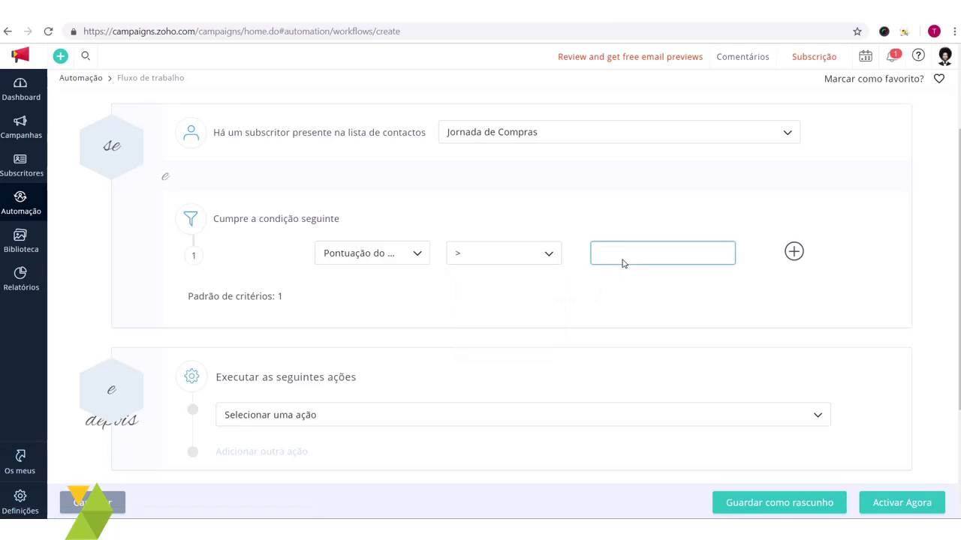
text(30)
click(584, 300)
scroll(467, 285, down, 2)
scroll(486, 288, up, 3)
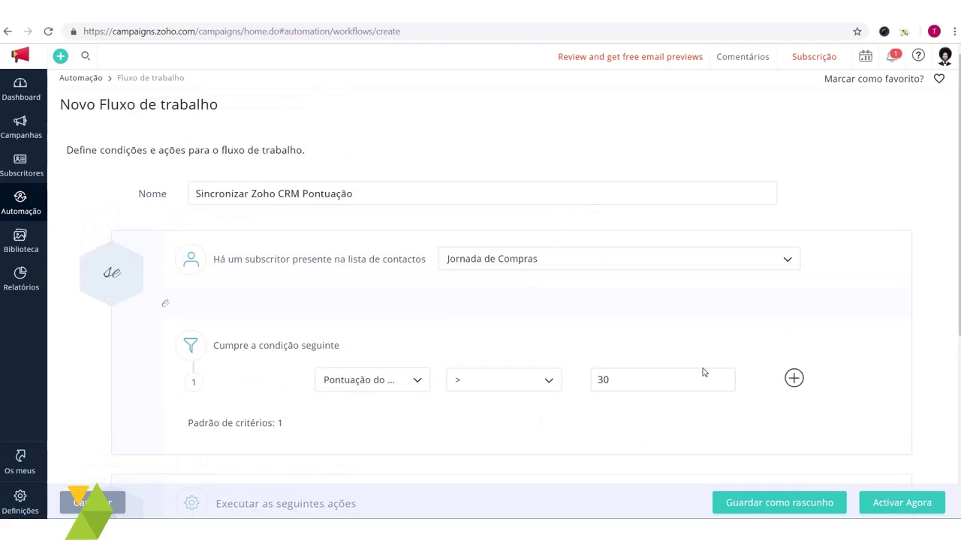
scroll(628, 386, down, 3)
scroll(555, 346, up, 1)
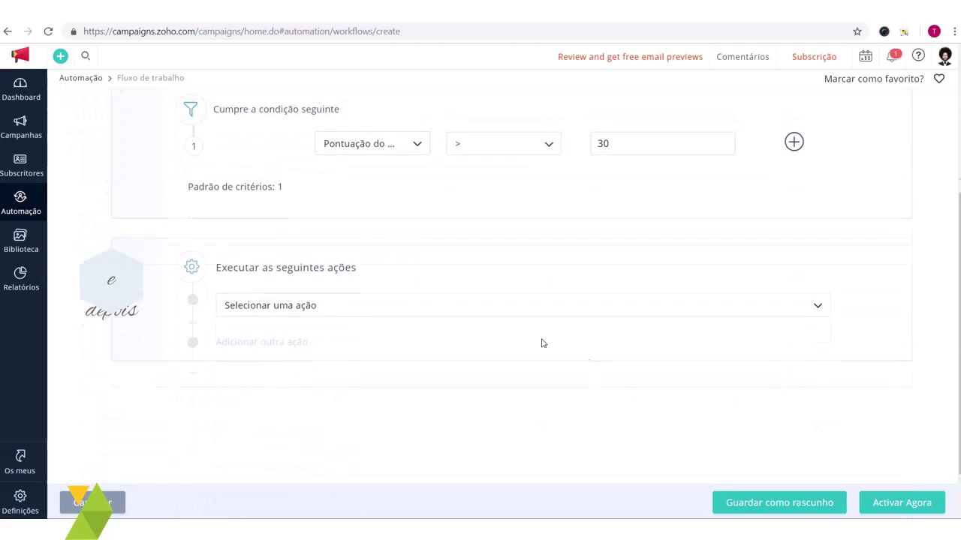
Step: Add the 'Transferir dados para o Zoho CRM' action to the workflow
click(349, 351)
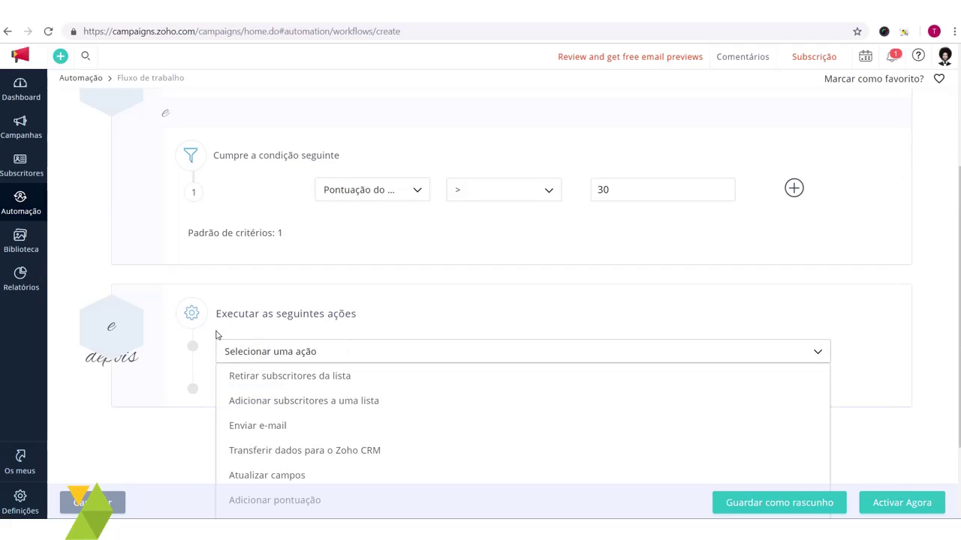
drag(261, 319, 396, 319)
scroll(397, 317, down, 1)
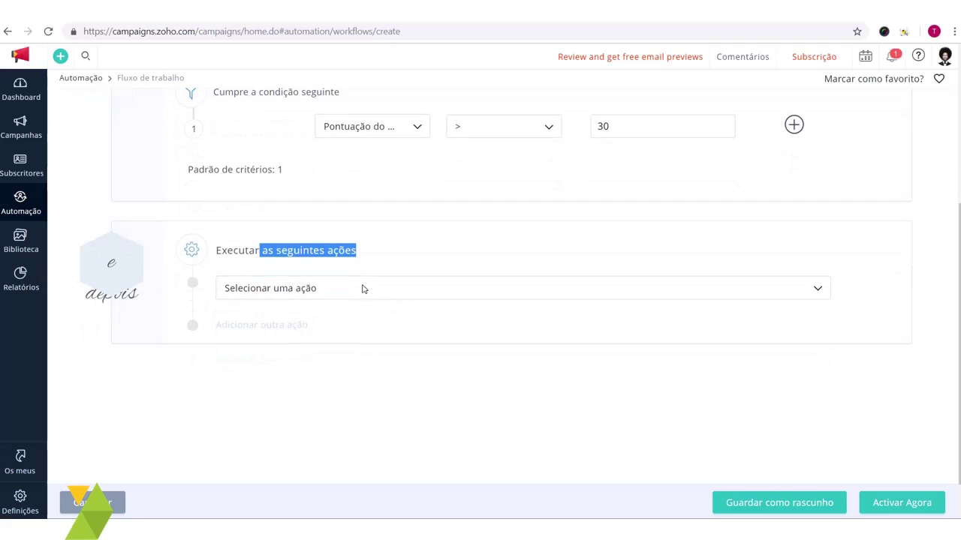
click(292, 293)
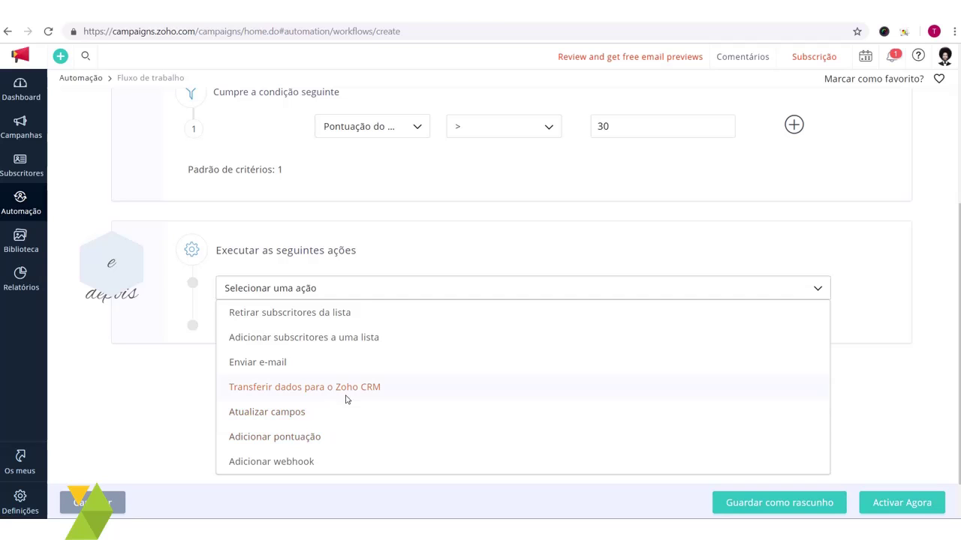
click(431, 394)
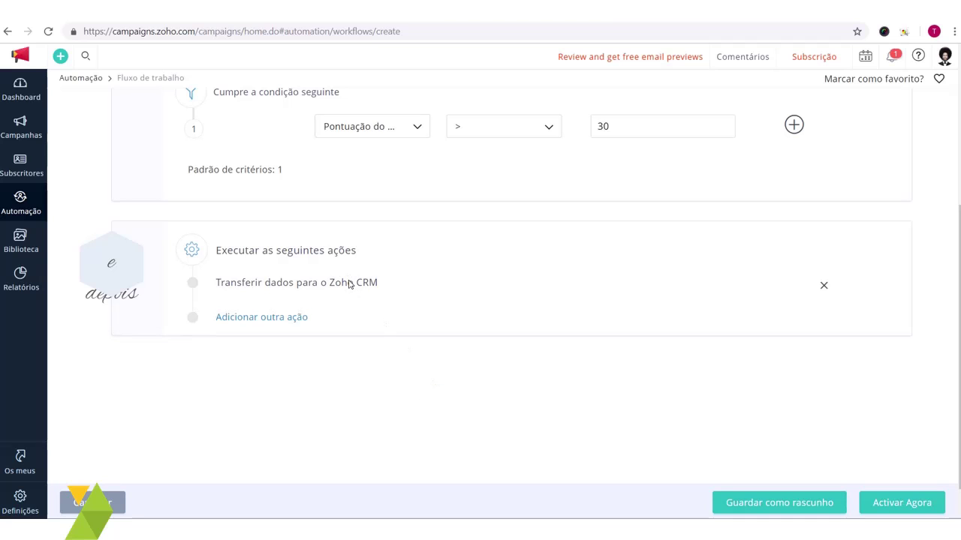
scroll(264, 292, up, 1)
scroll(262, 461, up, 4)
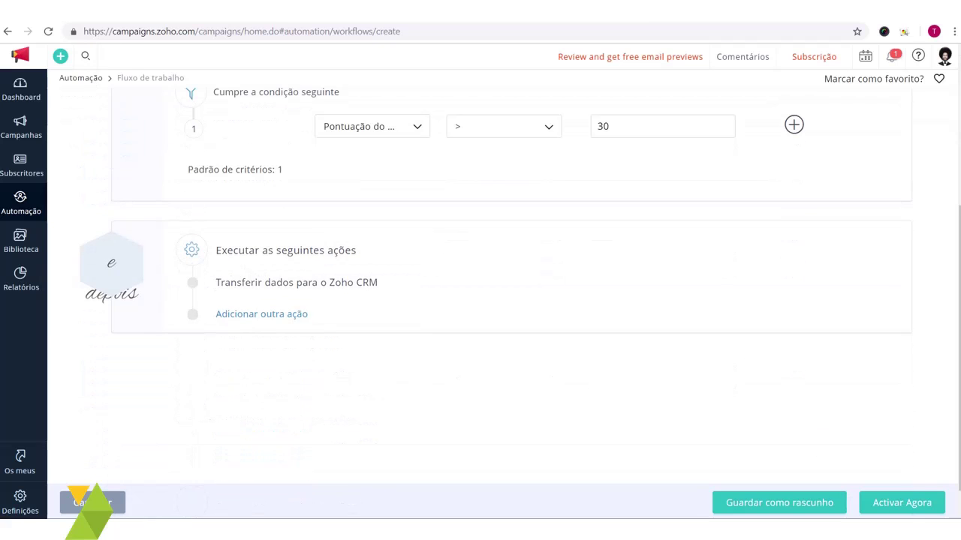
Step: Select the connected CRM account for the transfer action and open its configuration
click(334, 285)
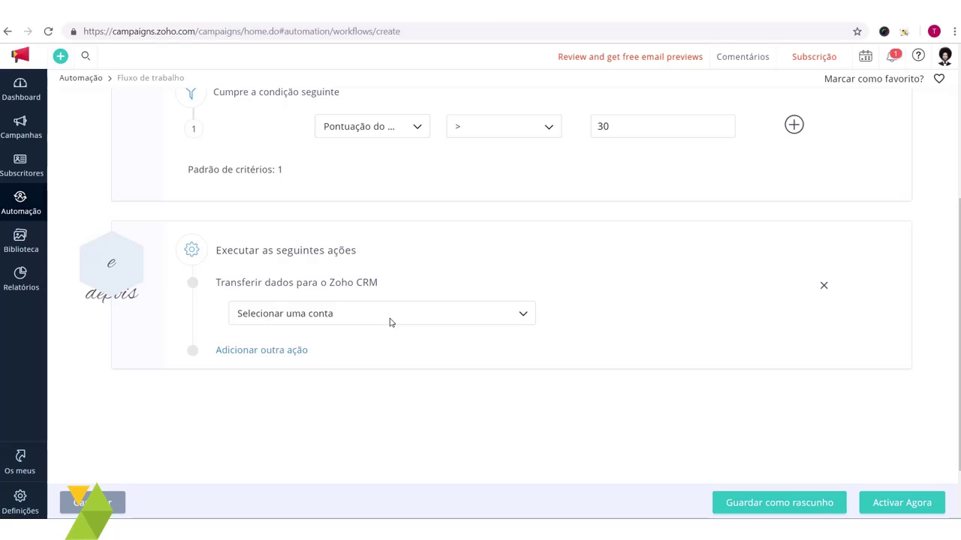
click(436, 322)
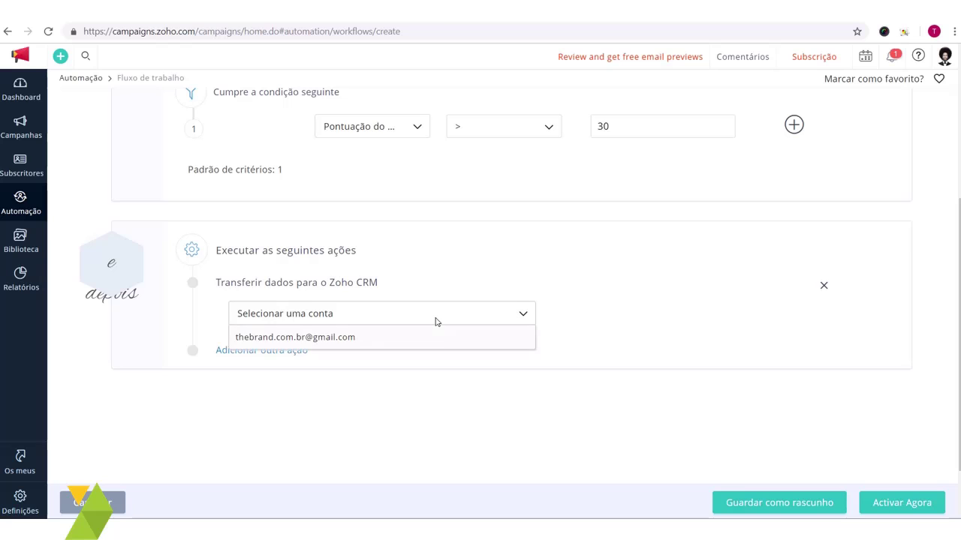
click(357, 340)
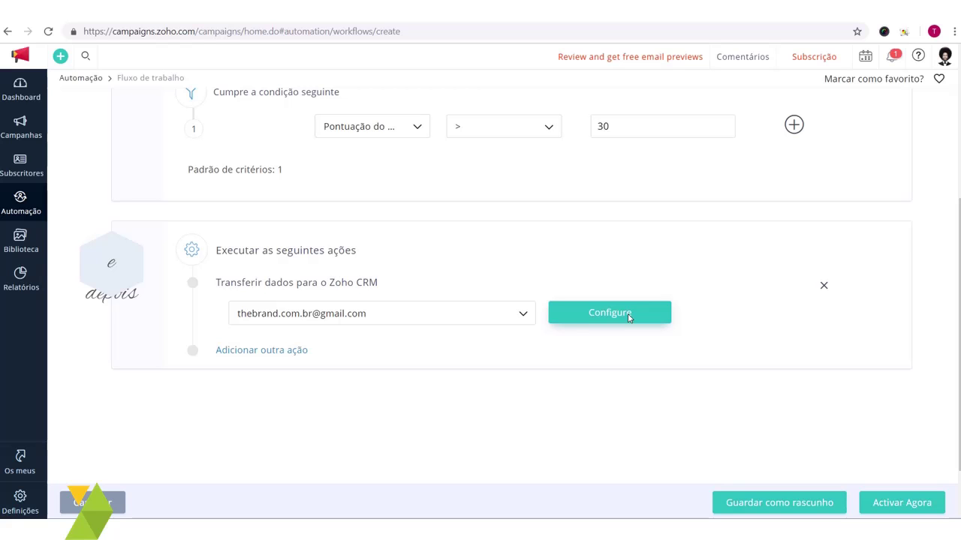
click(589, 314)
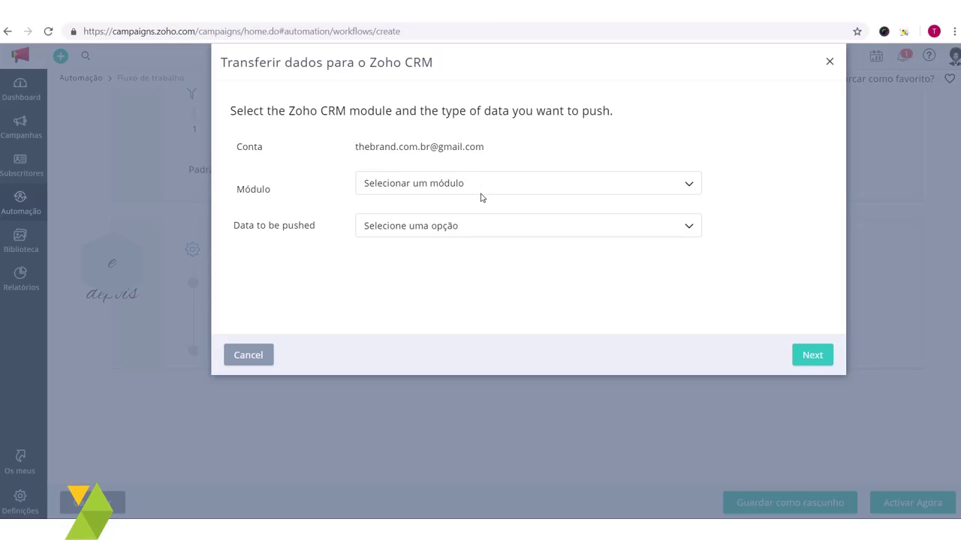
Step: Push to Clientes potenciais, updating existing subscribers and transferring new ones, then continue
click(445, 189)
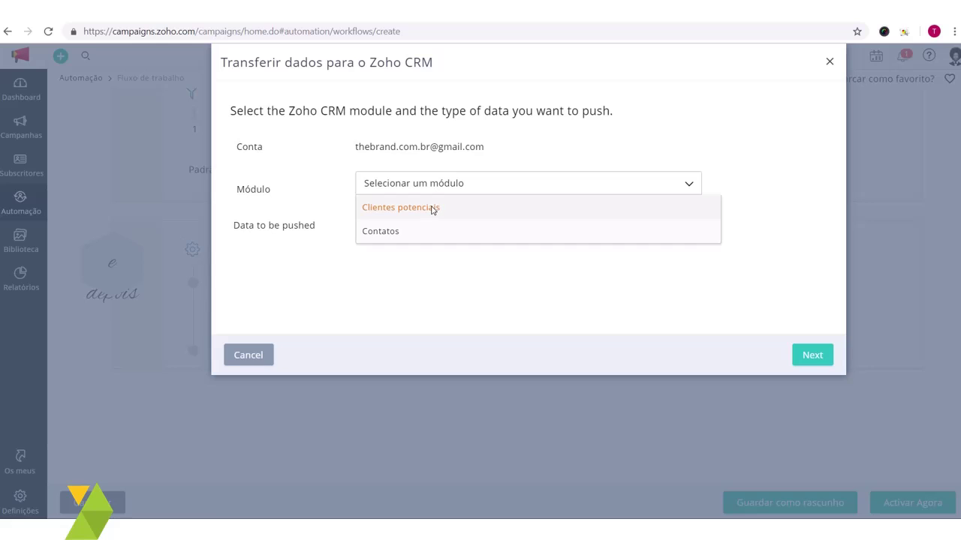
click(432, 208)
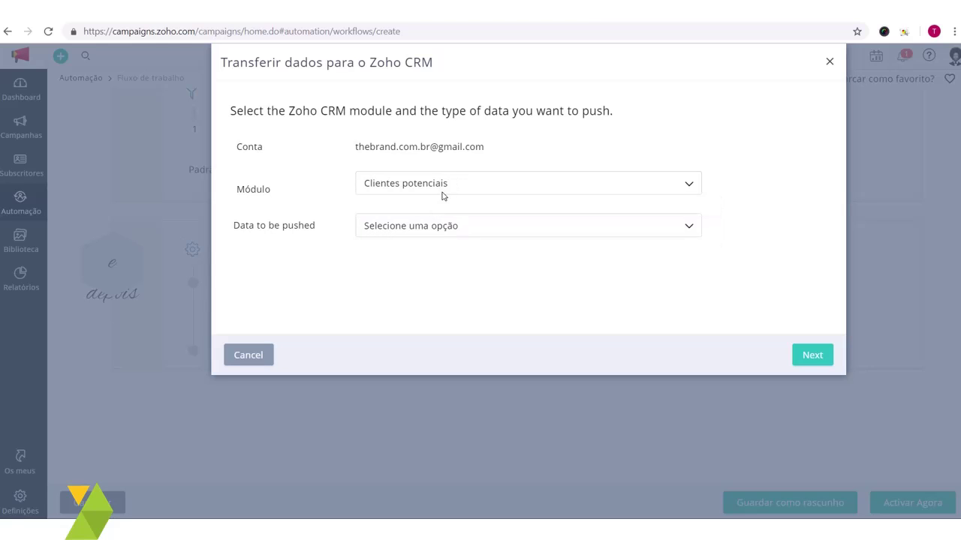
click(435, 234)
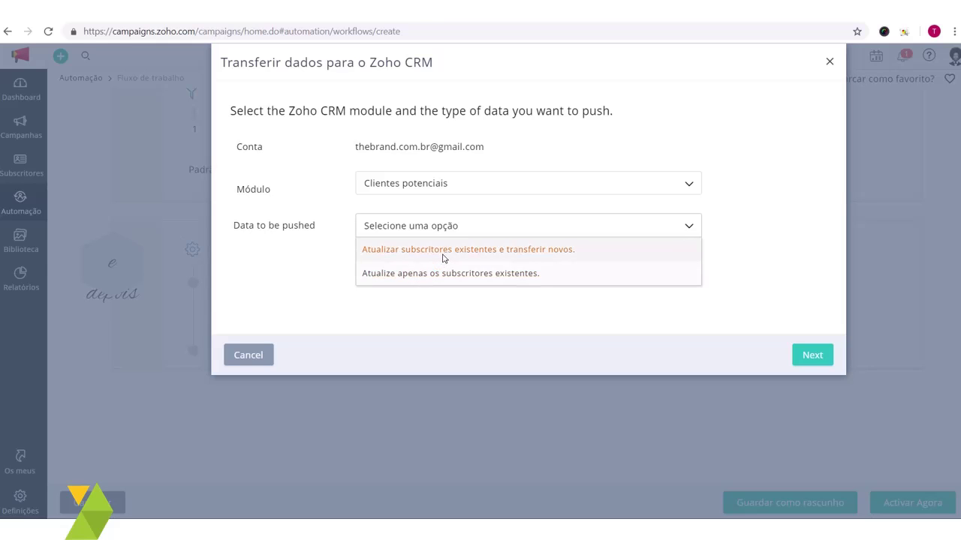
click(443, 255)
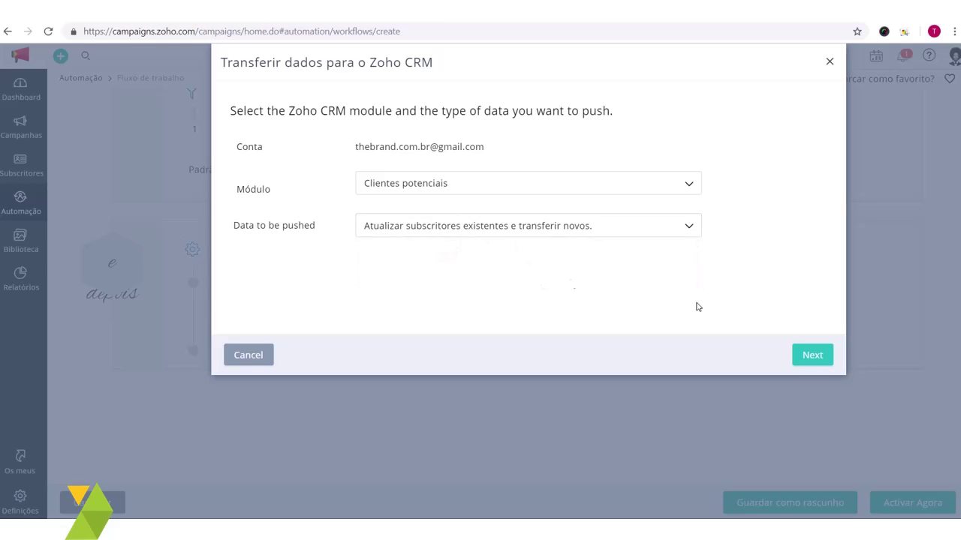
click(818, 356)
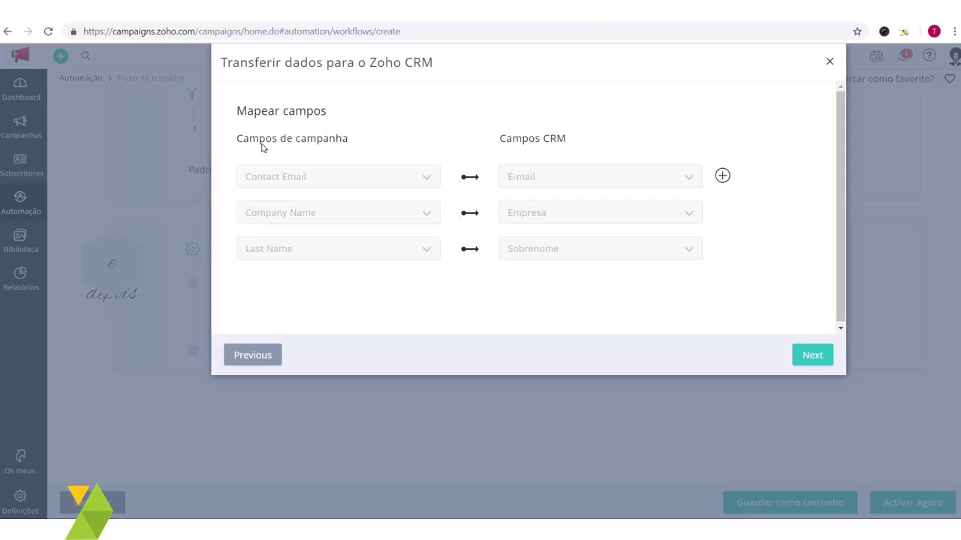
Step: Add a mapping row pairing campaign First Name with CRM Primeiro Nome, then continue
drag(237, 141, 346, 146)
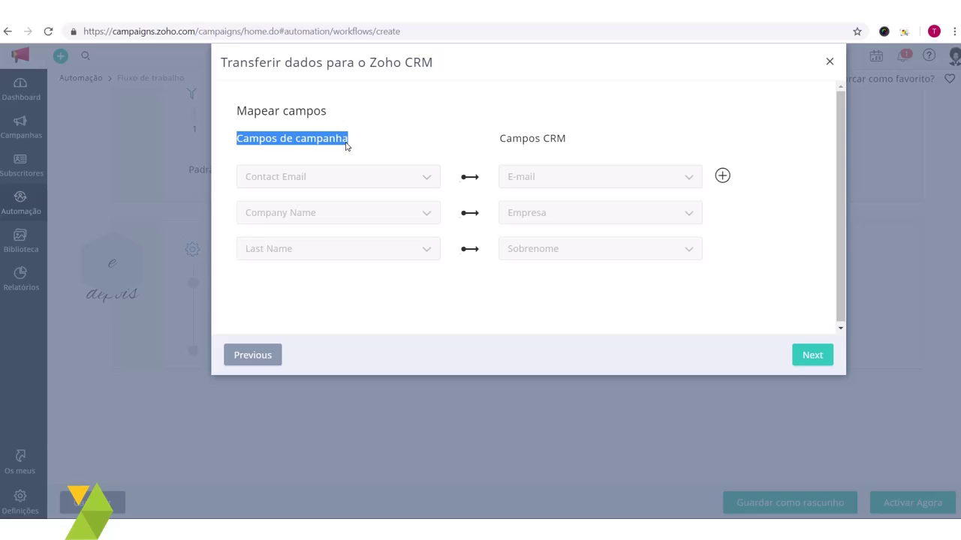
drag(607, 147, 506, 140)
click(536, 155)
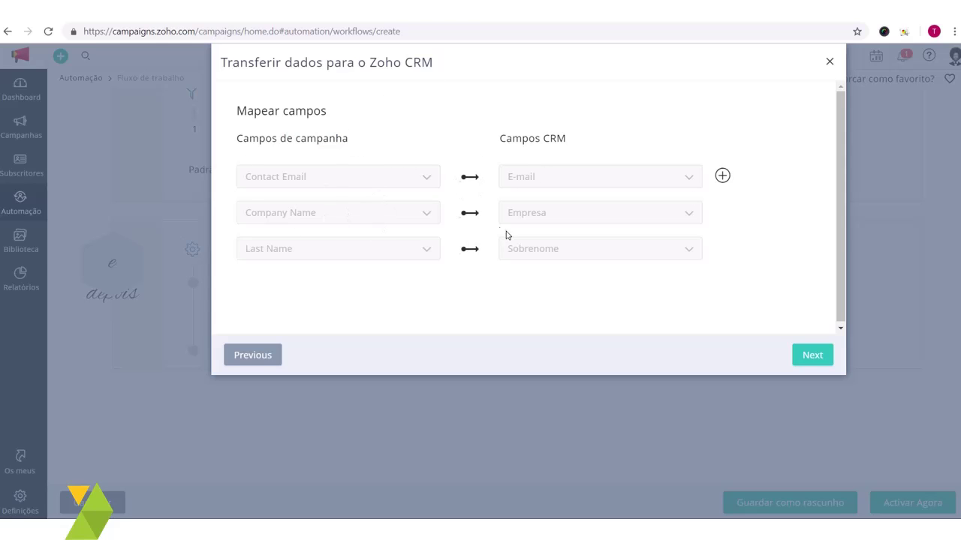
click(722, 176)
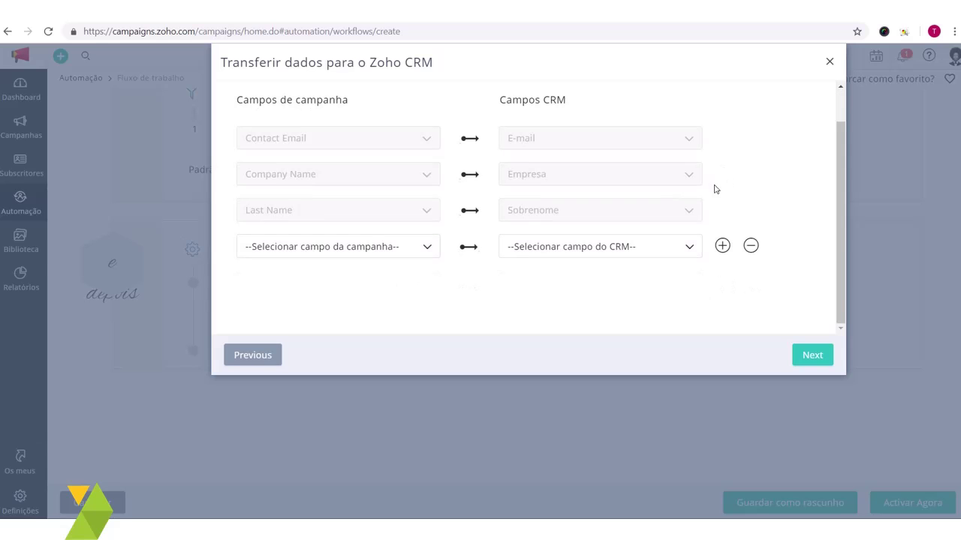
click(409, 242)
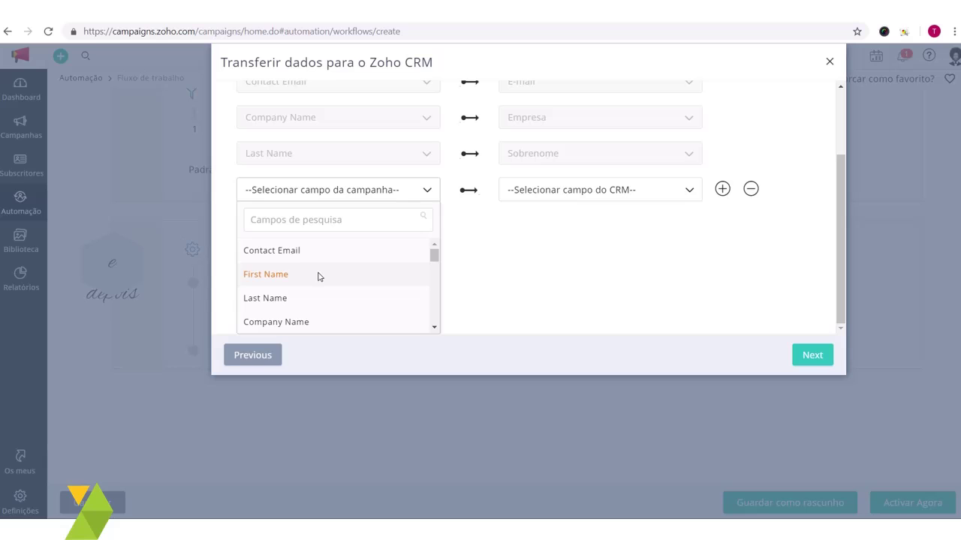
click(318, 276)
click(566, 249)
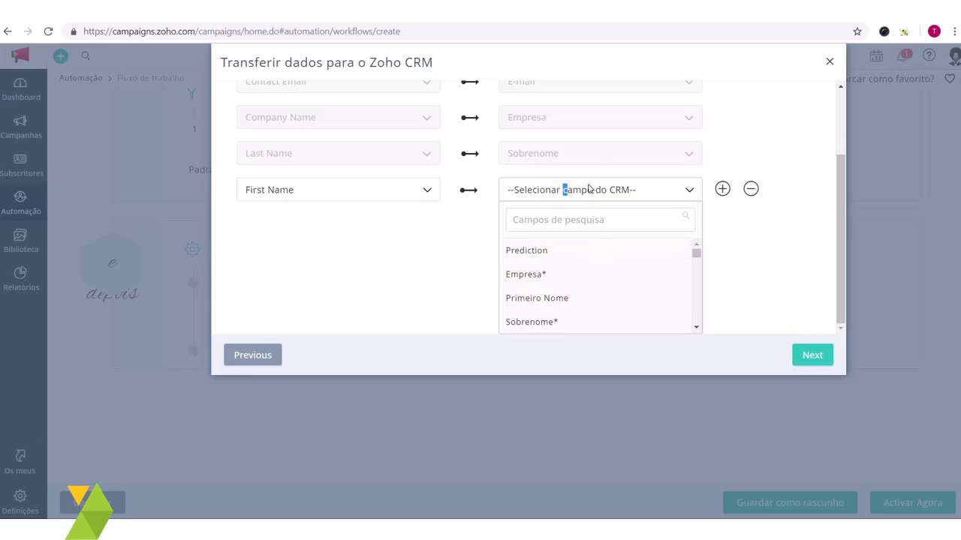
click(570, 298)
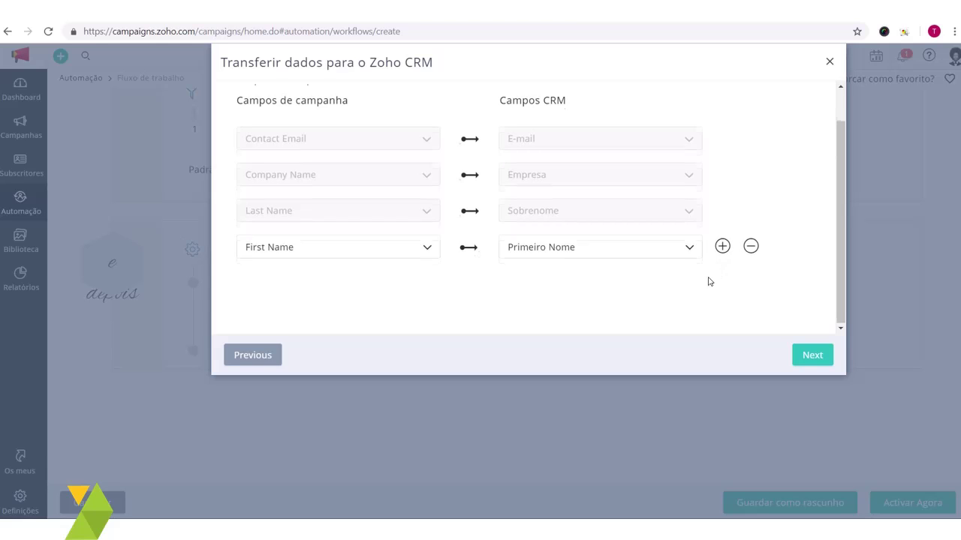
scroll(758, 315, up, 1)
click(818, 355)
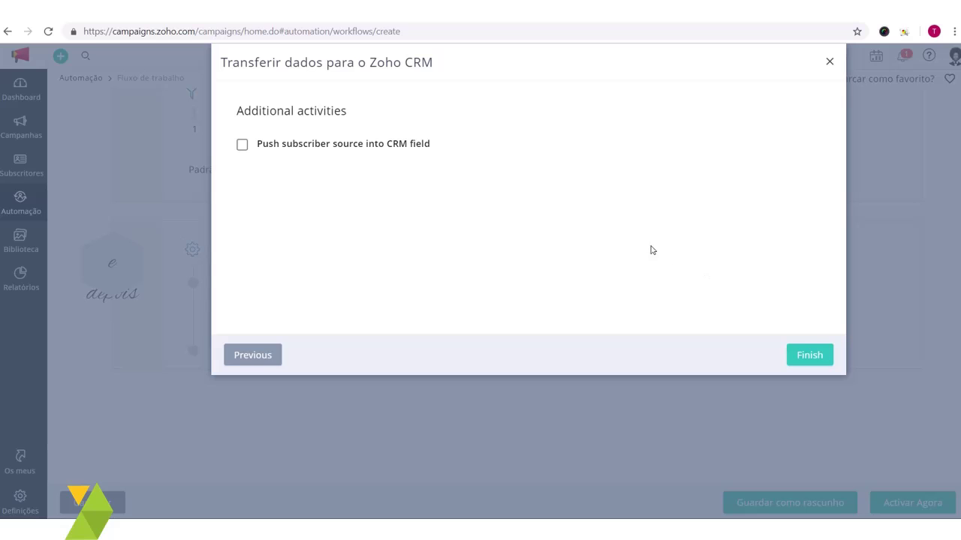
Step: Finish the CRM transfer setup with 'Push subscriber source into CRM field' left unchecked
click(245, 146)
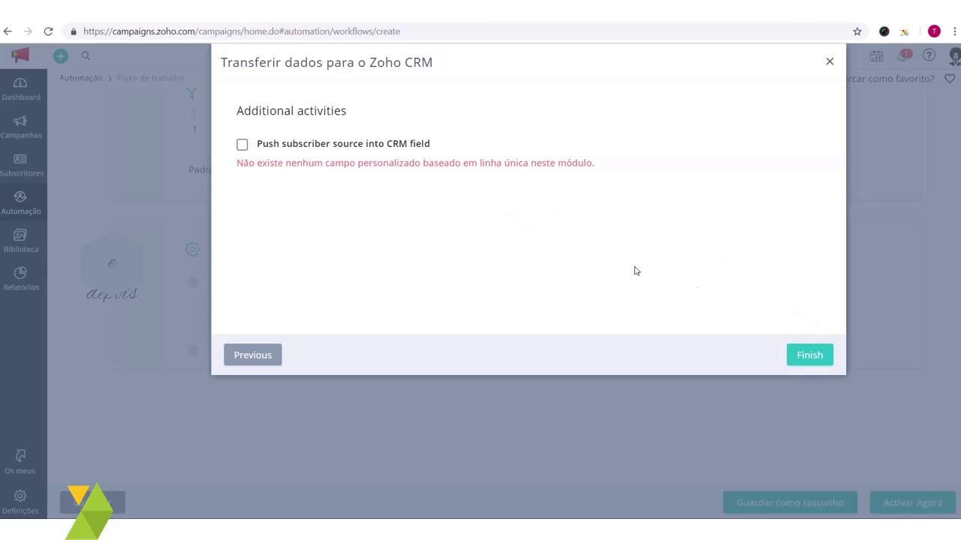
click(818, 358)
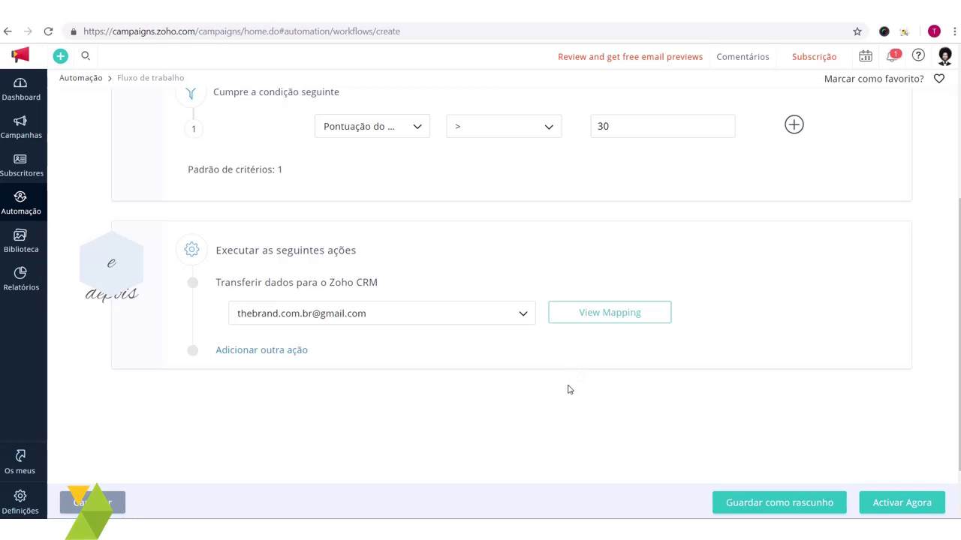
Step: Confirm the score threshold of 30 and activate the workflow with Activar Agora
scroll(571, 383, up, 3)
double_click(600, 316)
scroll(544, 319, down, 1)
scroll(543, 375, down, 1)
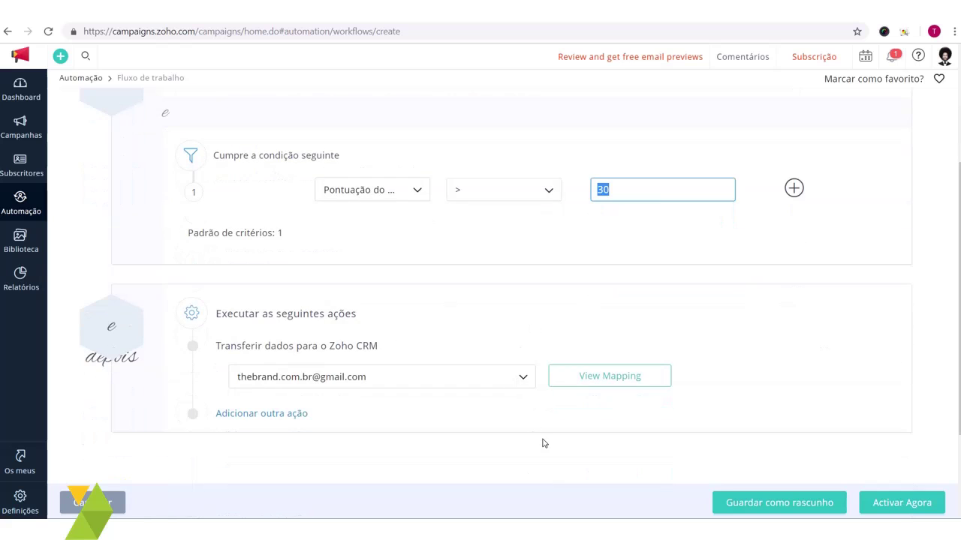
click(536, 401)
scroll(538, 396, down, 1)
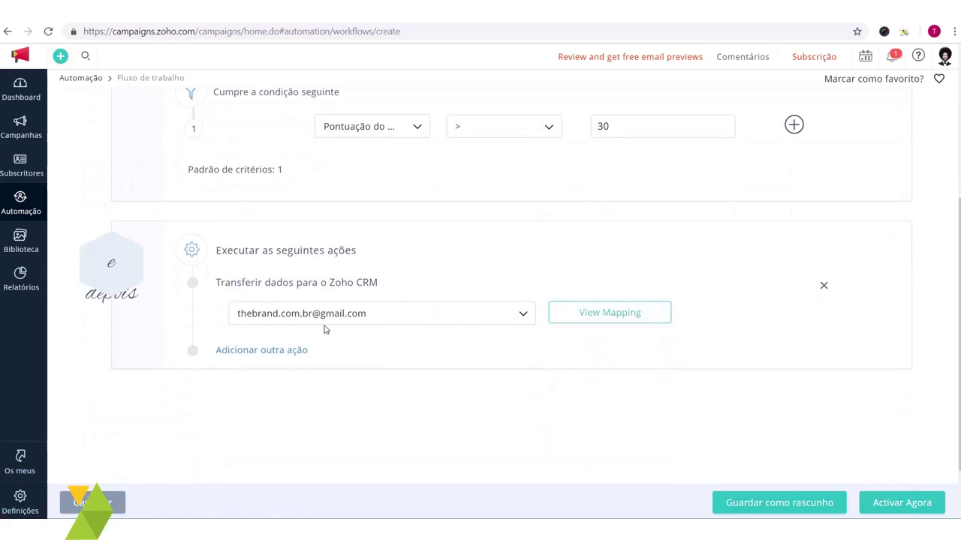
scroll(637, 383, down, 1)
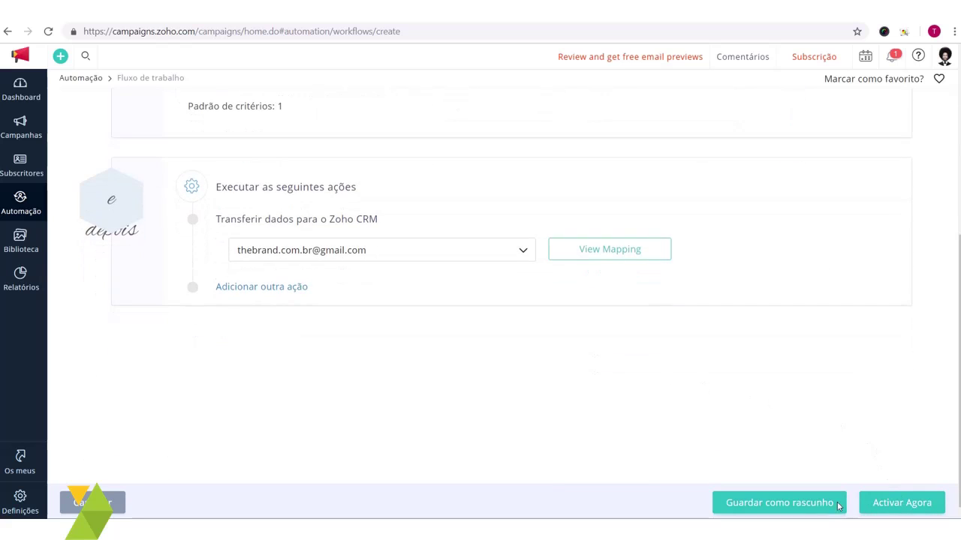
scroll(928, 497, up, 2)
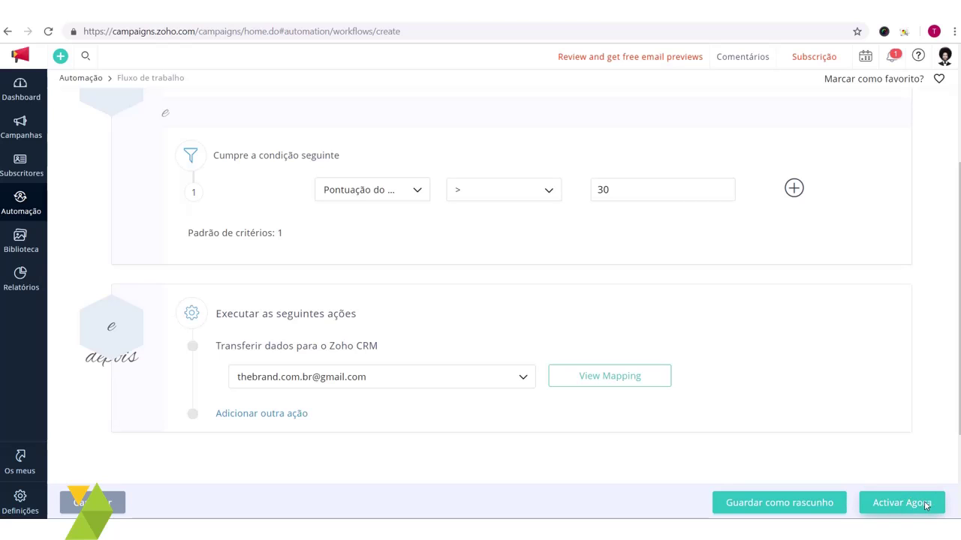
click(905, 499)
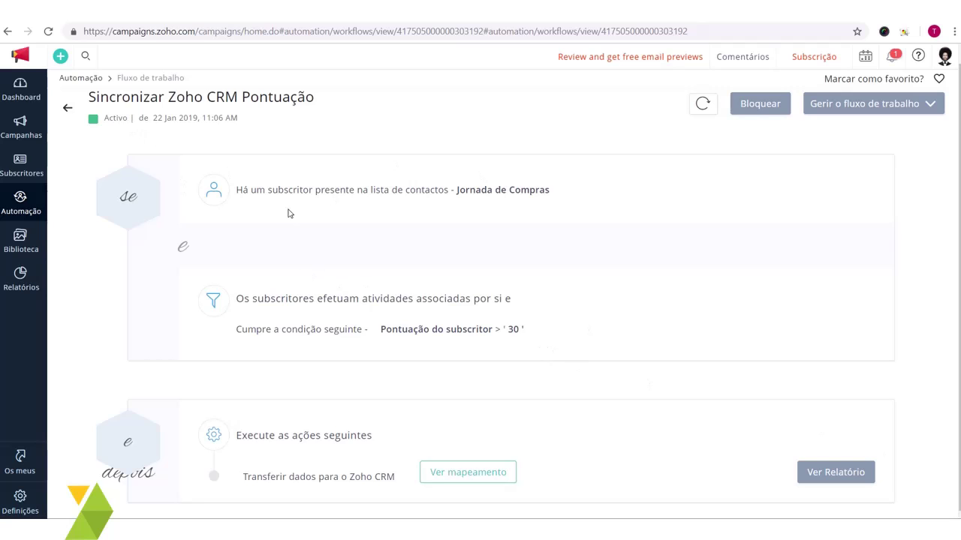
scroll(347, 257, up, 1)
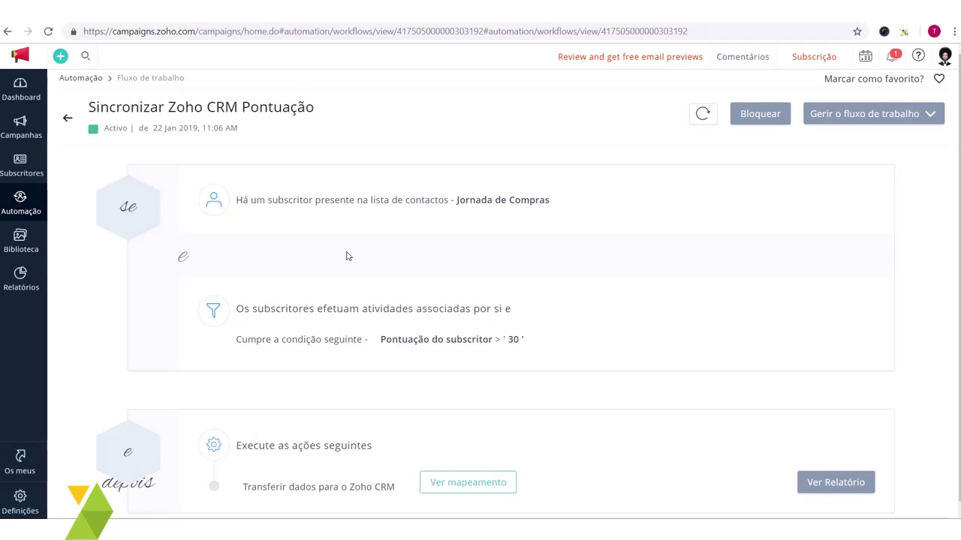